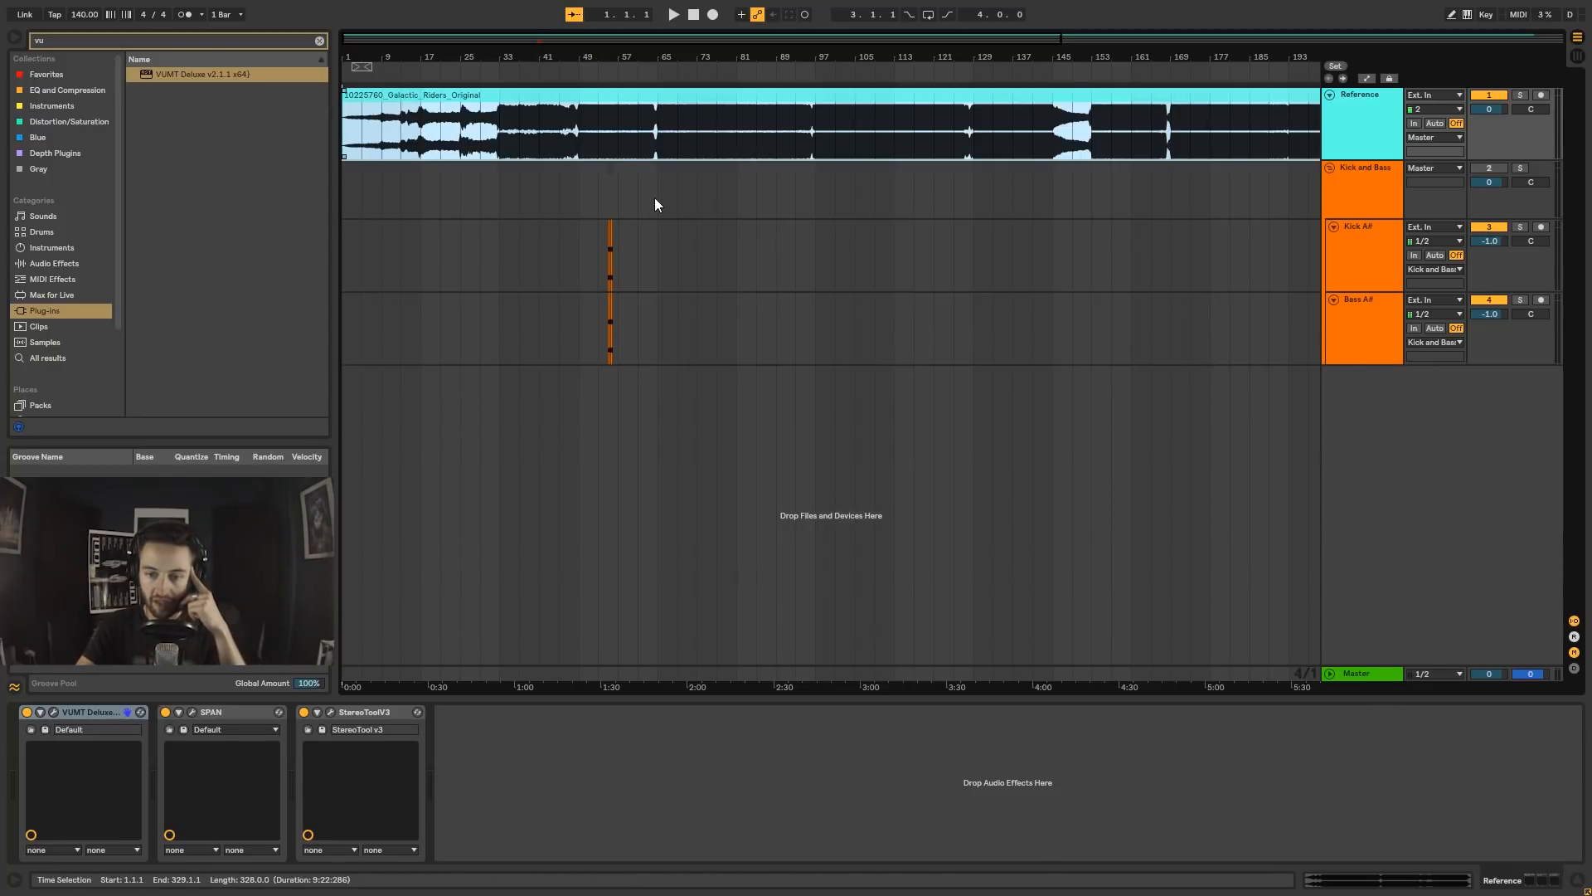
- Place the insert marker at bar 49 on the Reference track, where the full section begins
{"action": "left_click", "coordinate": [584, 137]}
{"action": "scroll", "coordinate": [575, 149], "scroll_direction": "up", "scroll_amount": 5}
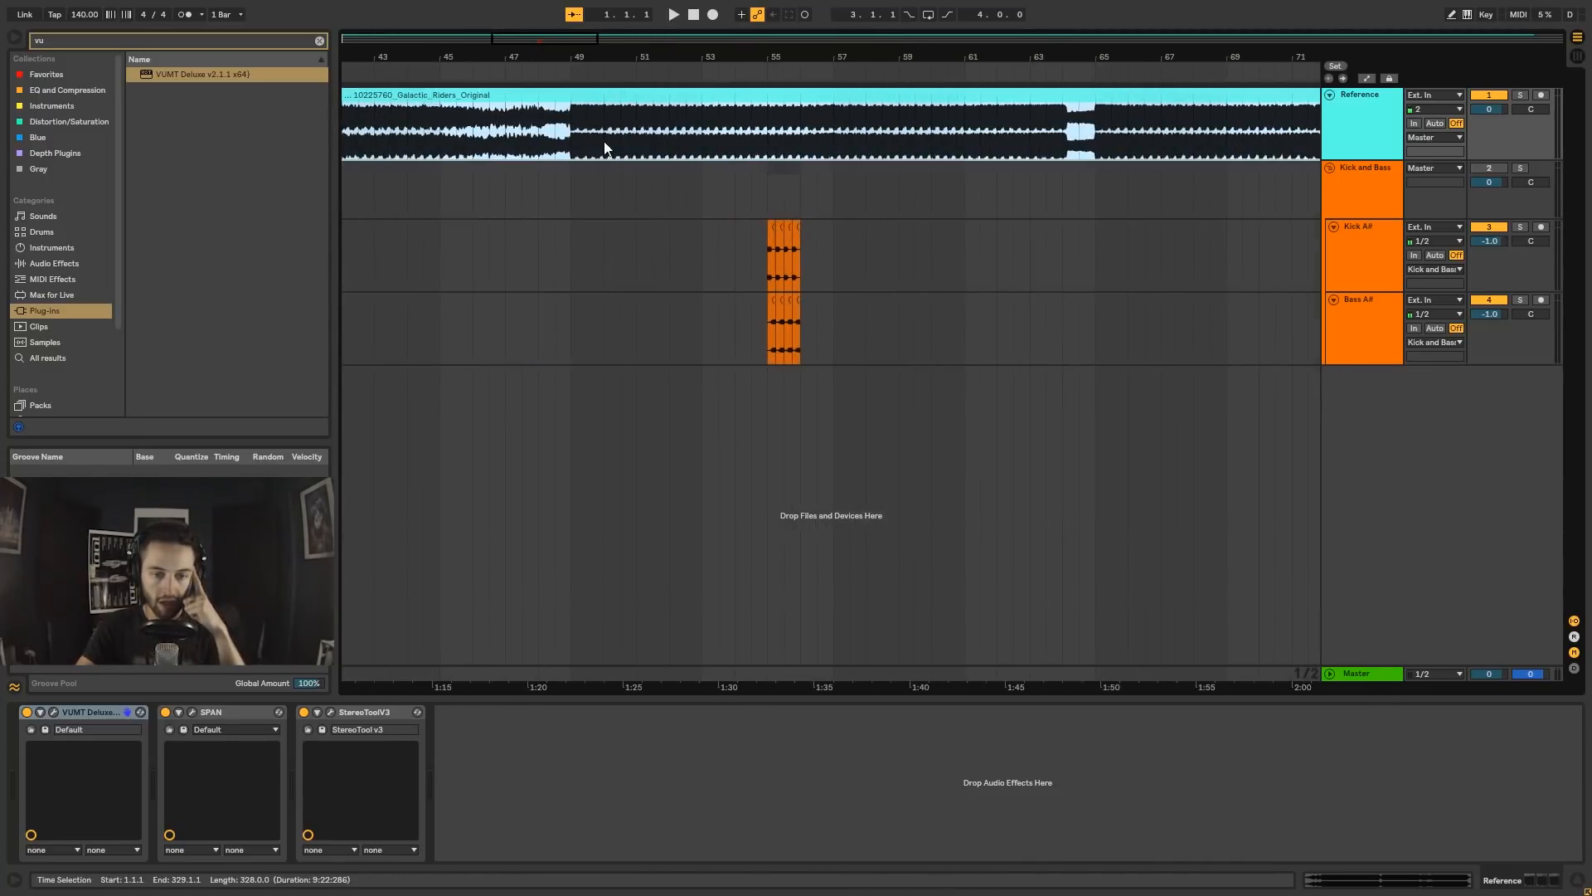
{"action": "scroll", "coordinate": [576, 147], "scroll_direction": "down", "scroll_amount": 4}
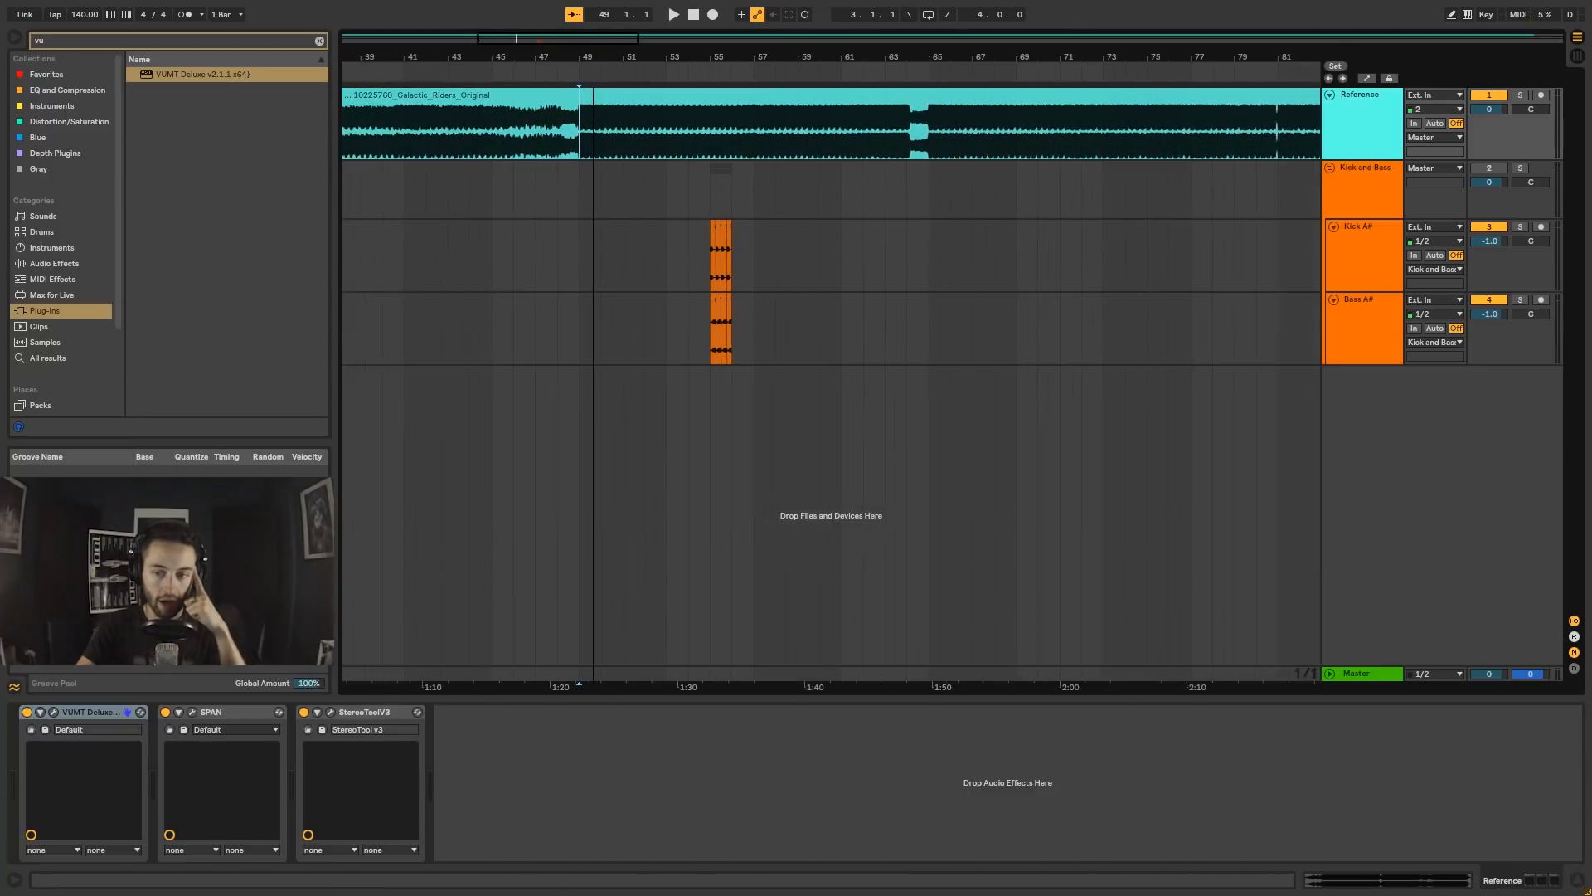
{"action": "scroll", "coordinate": [613, 75], "scroll_direction": "up", "scroll_amount": 4}
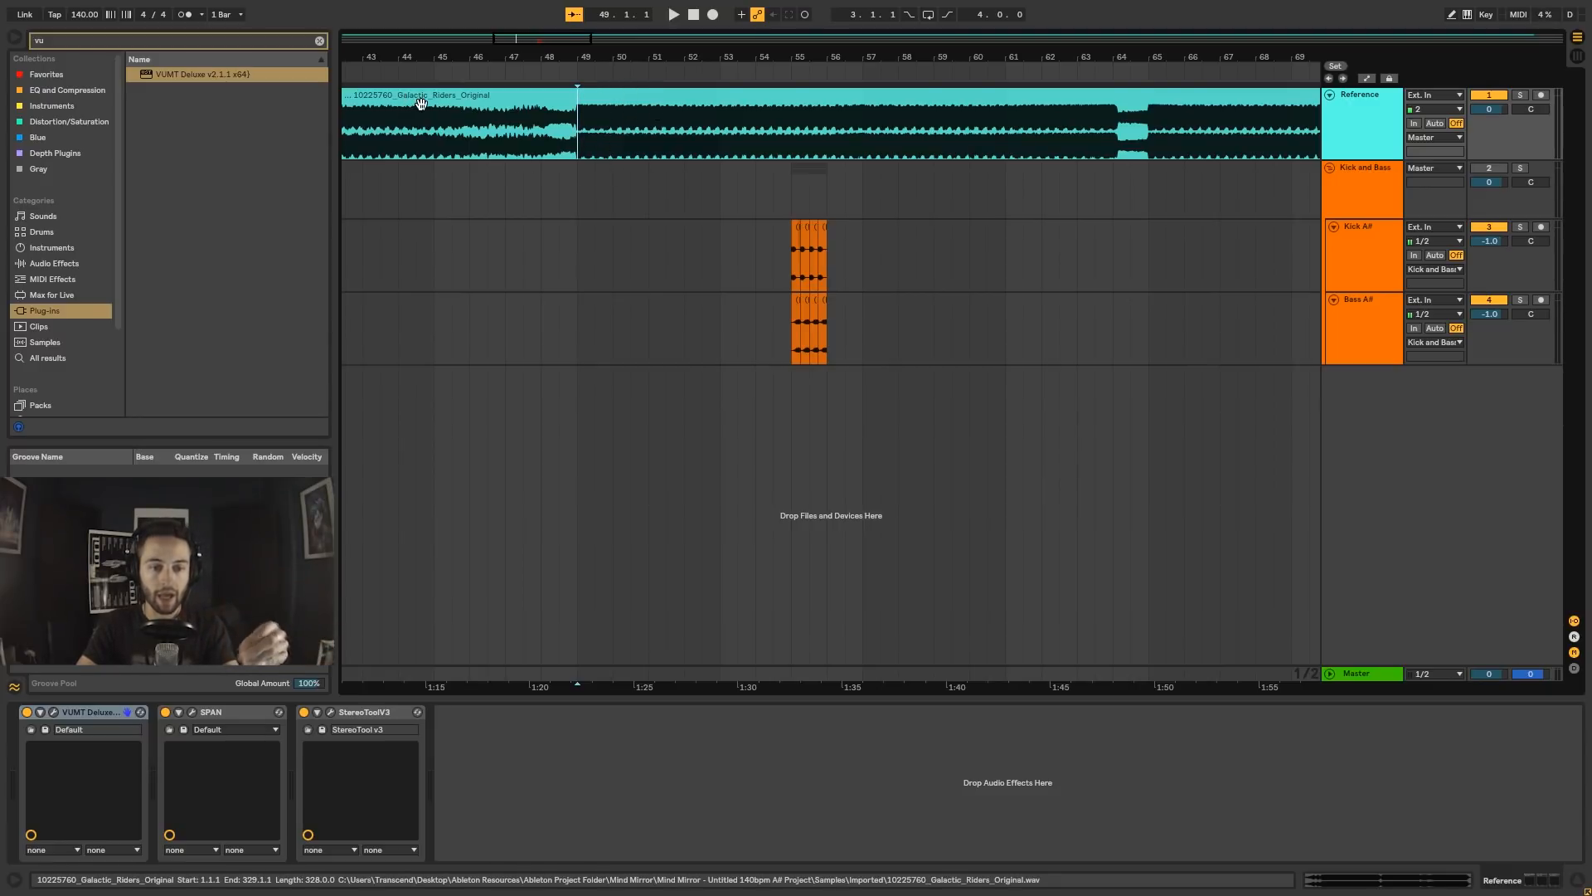
{"action": "left_click", "coordinate": [517, 98]}
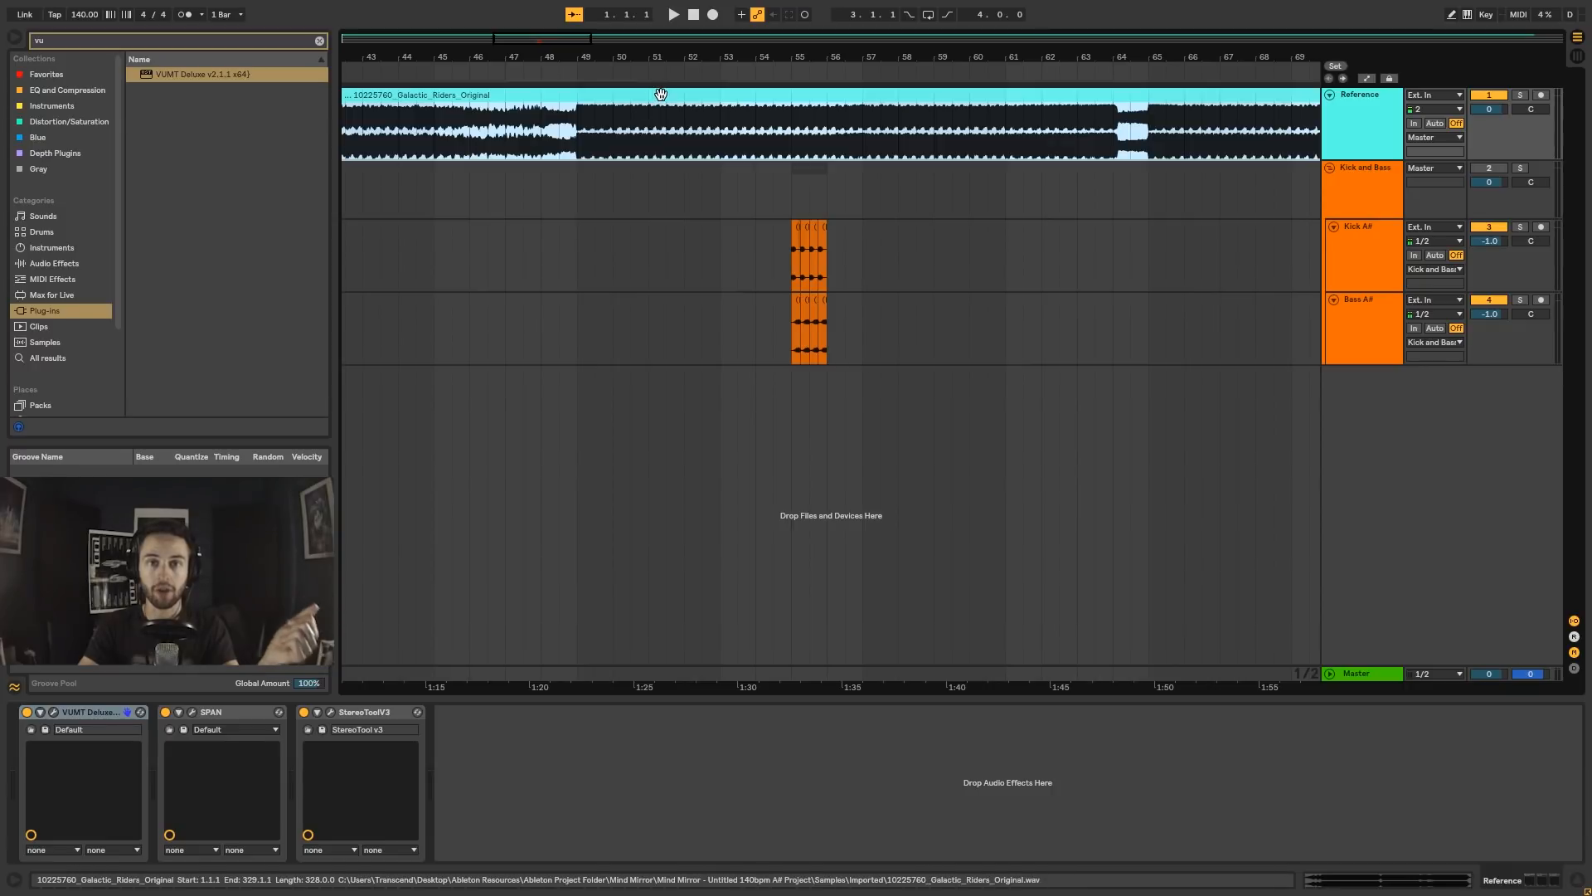
{"action": "left_click", "coordinate": [578, 154]}
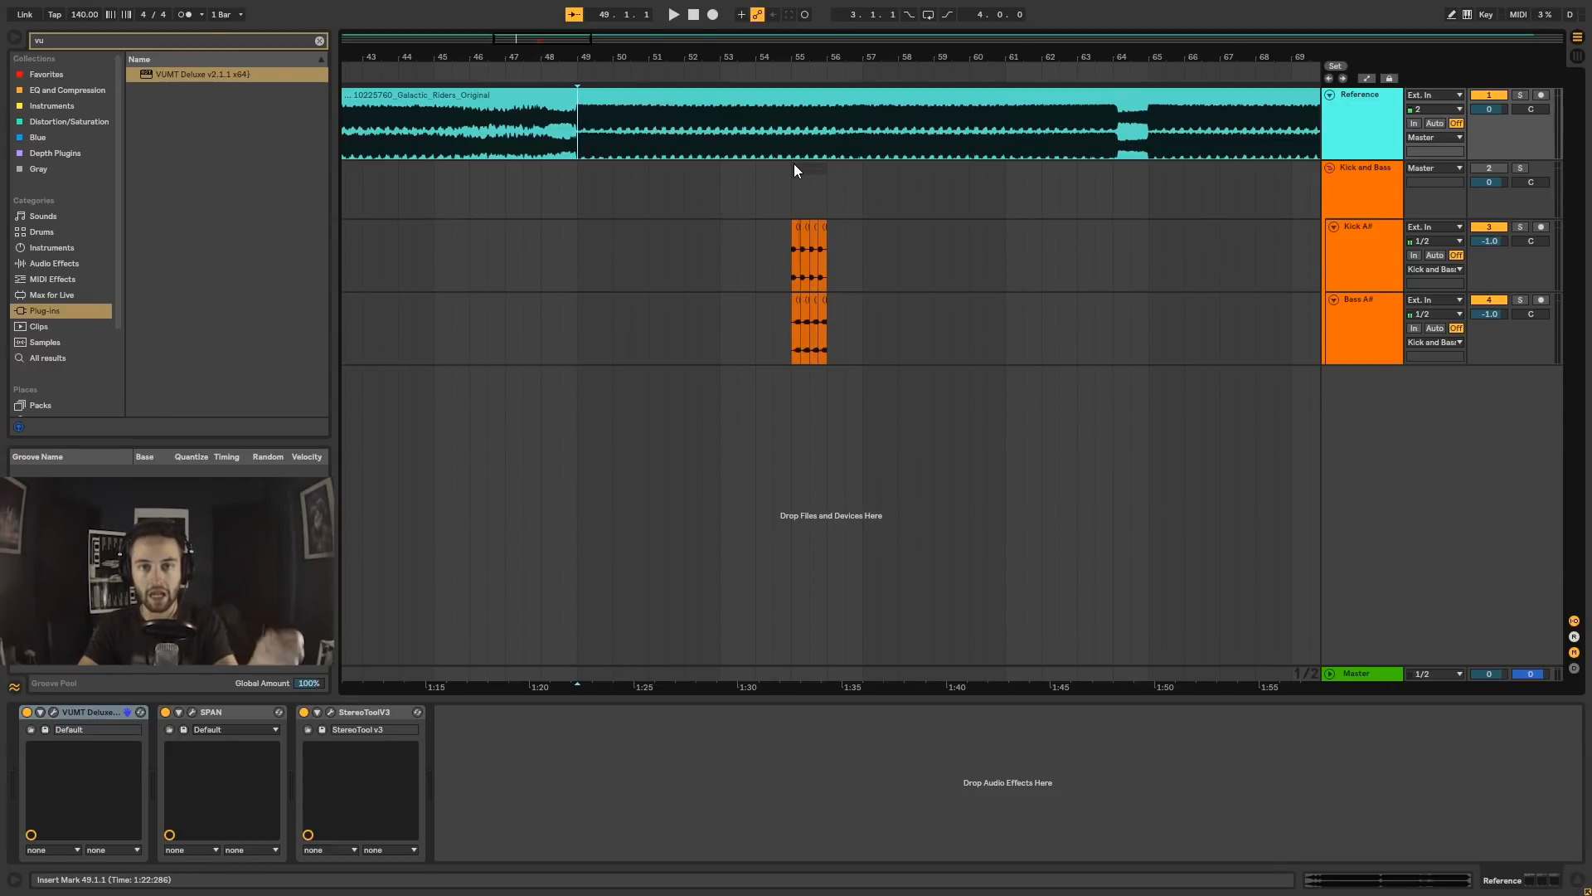
- Examine the Reference waveform against the kick and bass clips around bar 55, with the insert marker kept at bar 49
{"action": "left_click", "coordinate": [792, 199]}
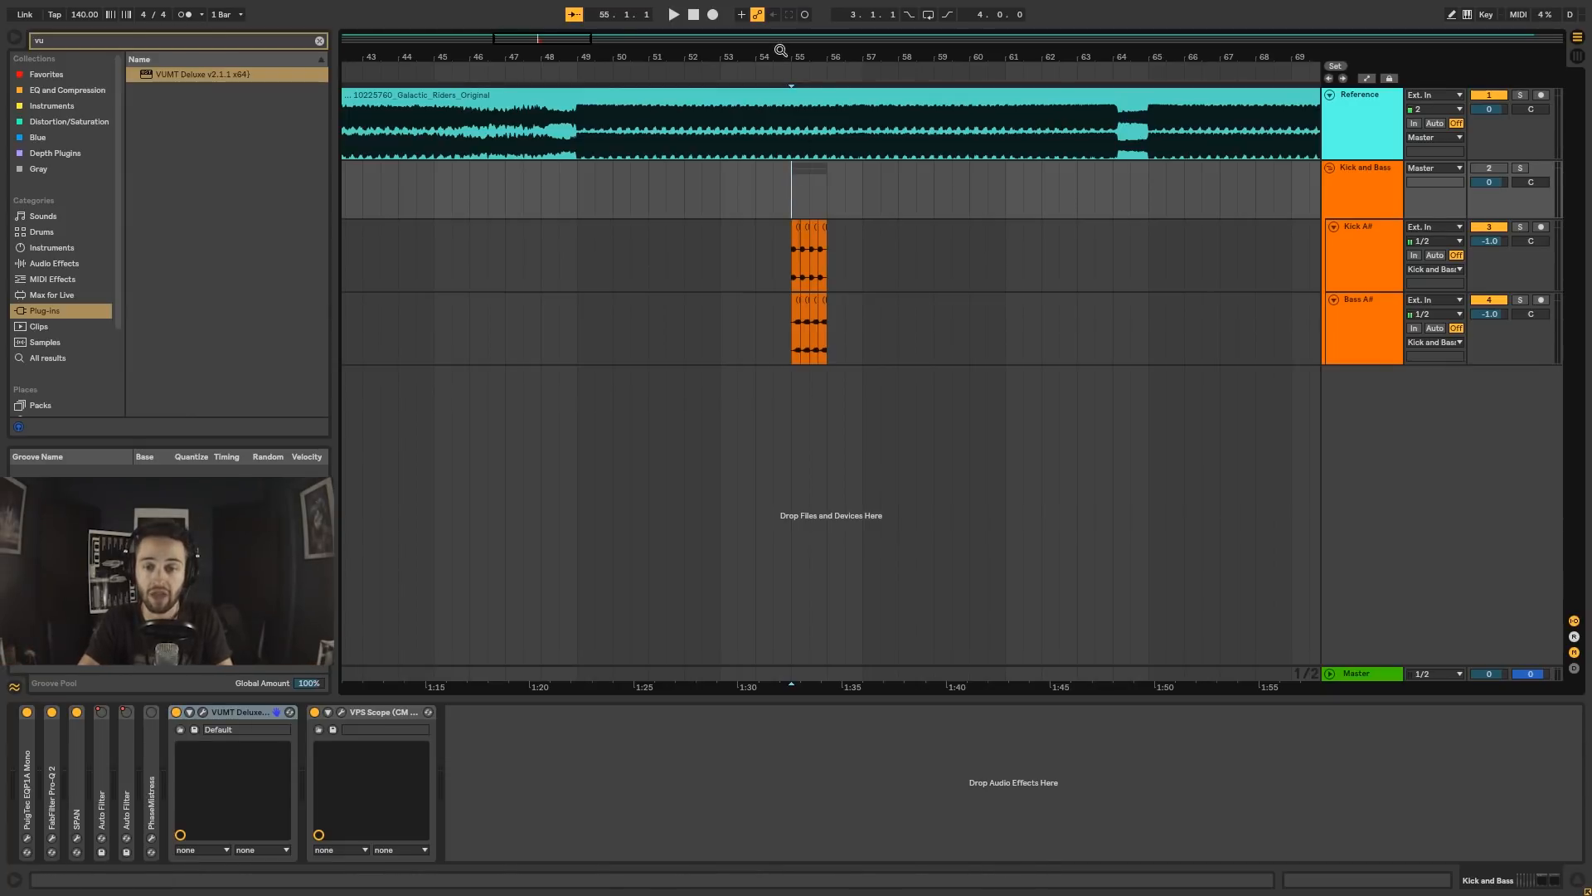
{"action": "left_click_drag", "start_coordinate": [792, 51], "coordinate": [759, 33]}
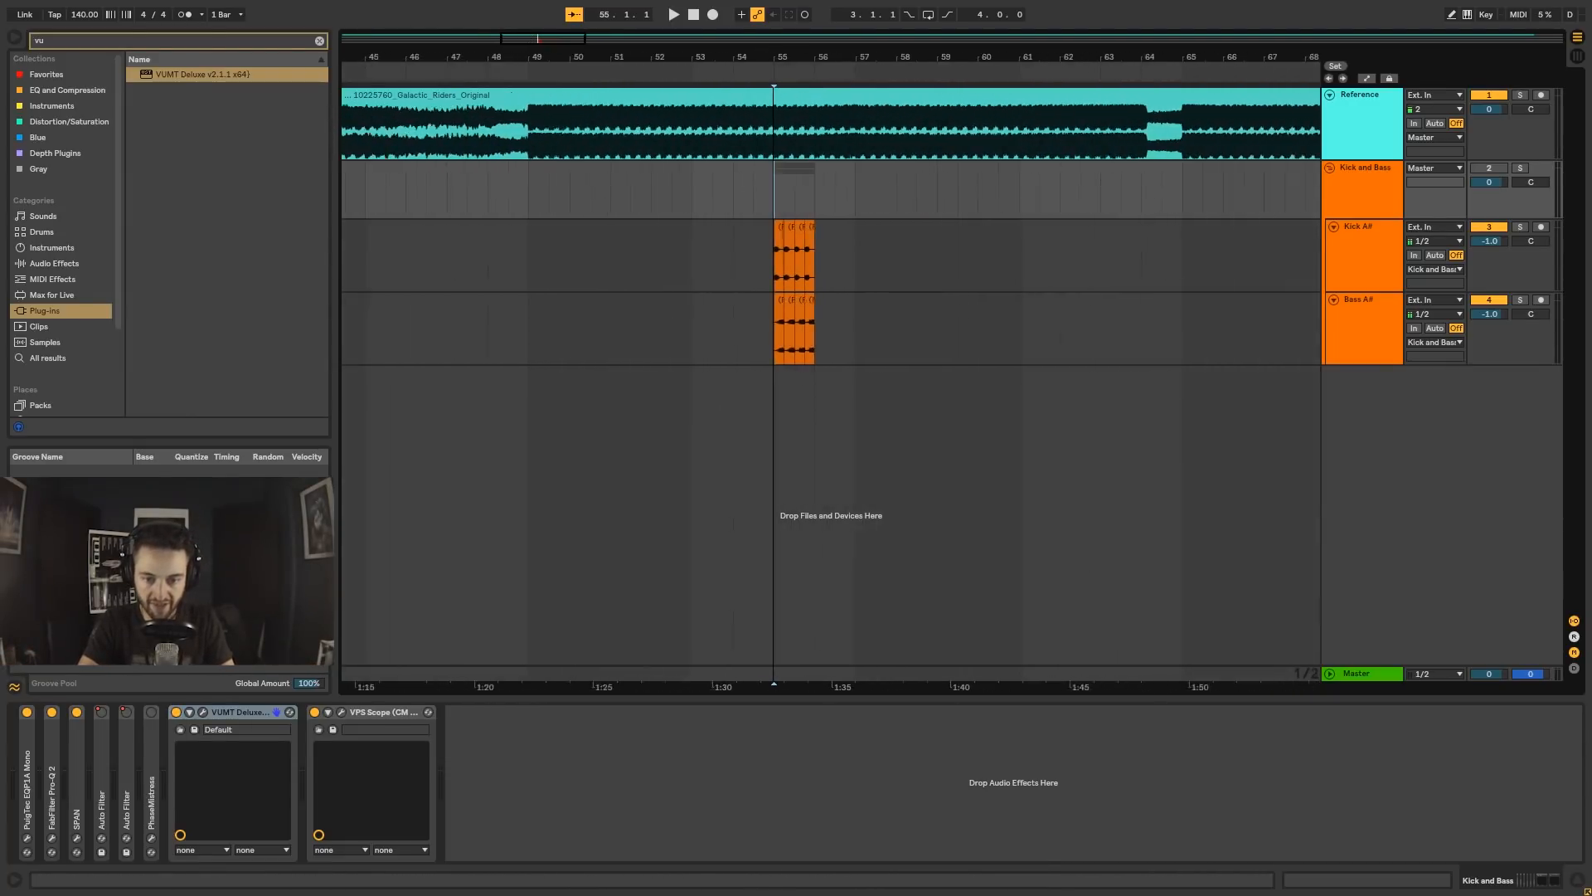
{"action": "left_click", "coordinate": [589, 154]}
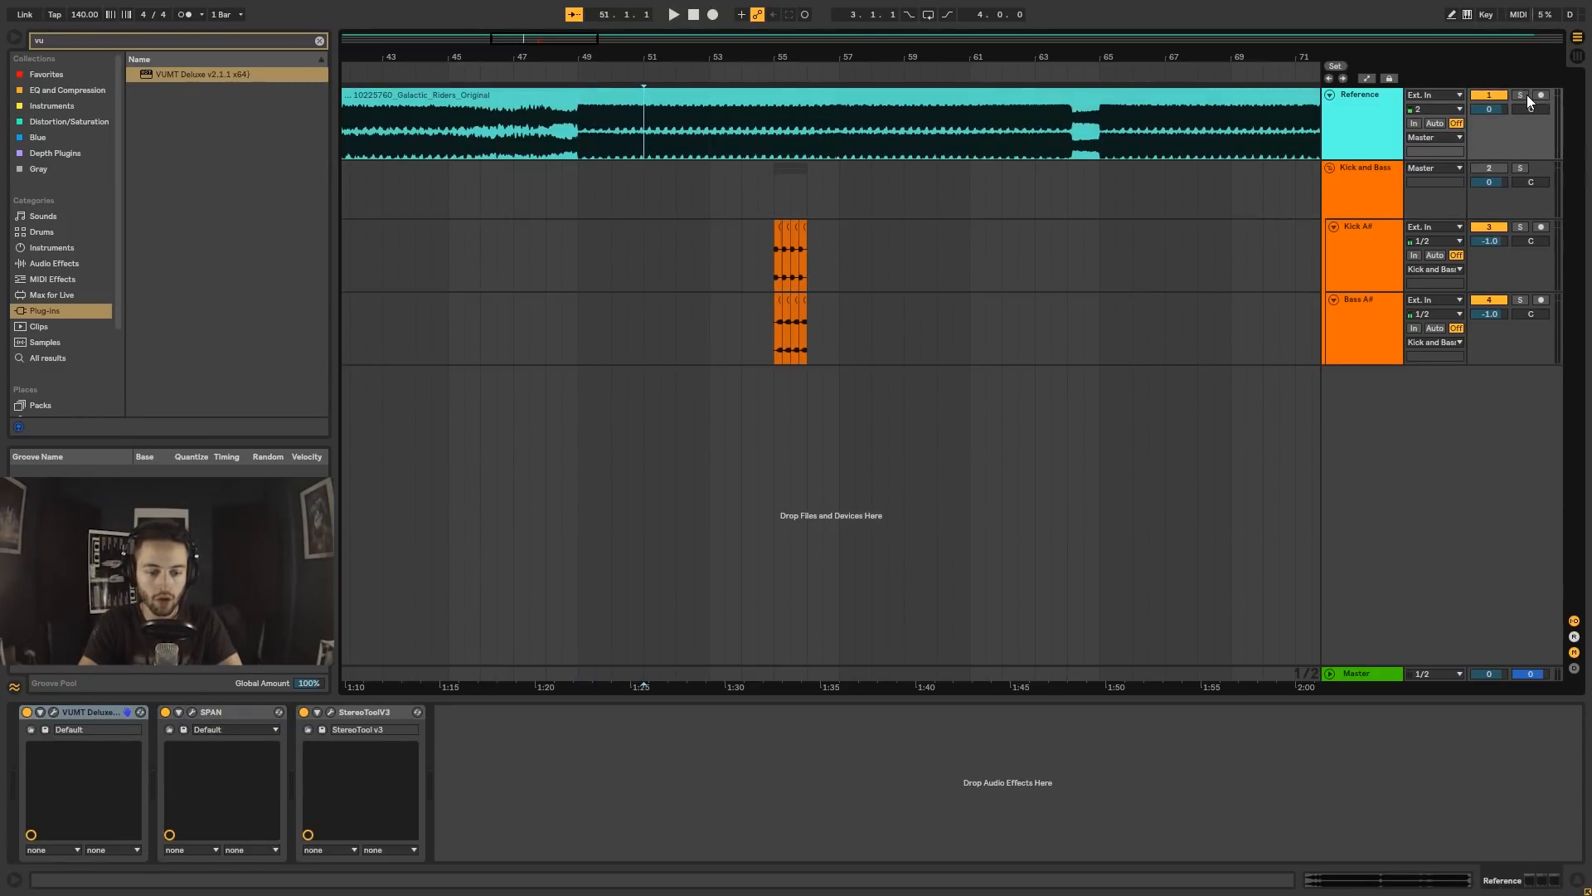
{"action": "left_click", "coordinate": [584, 141]}
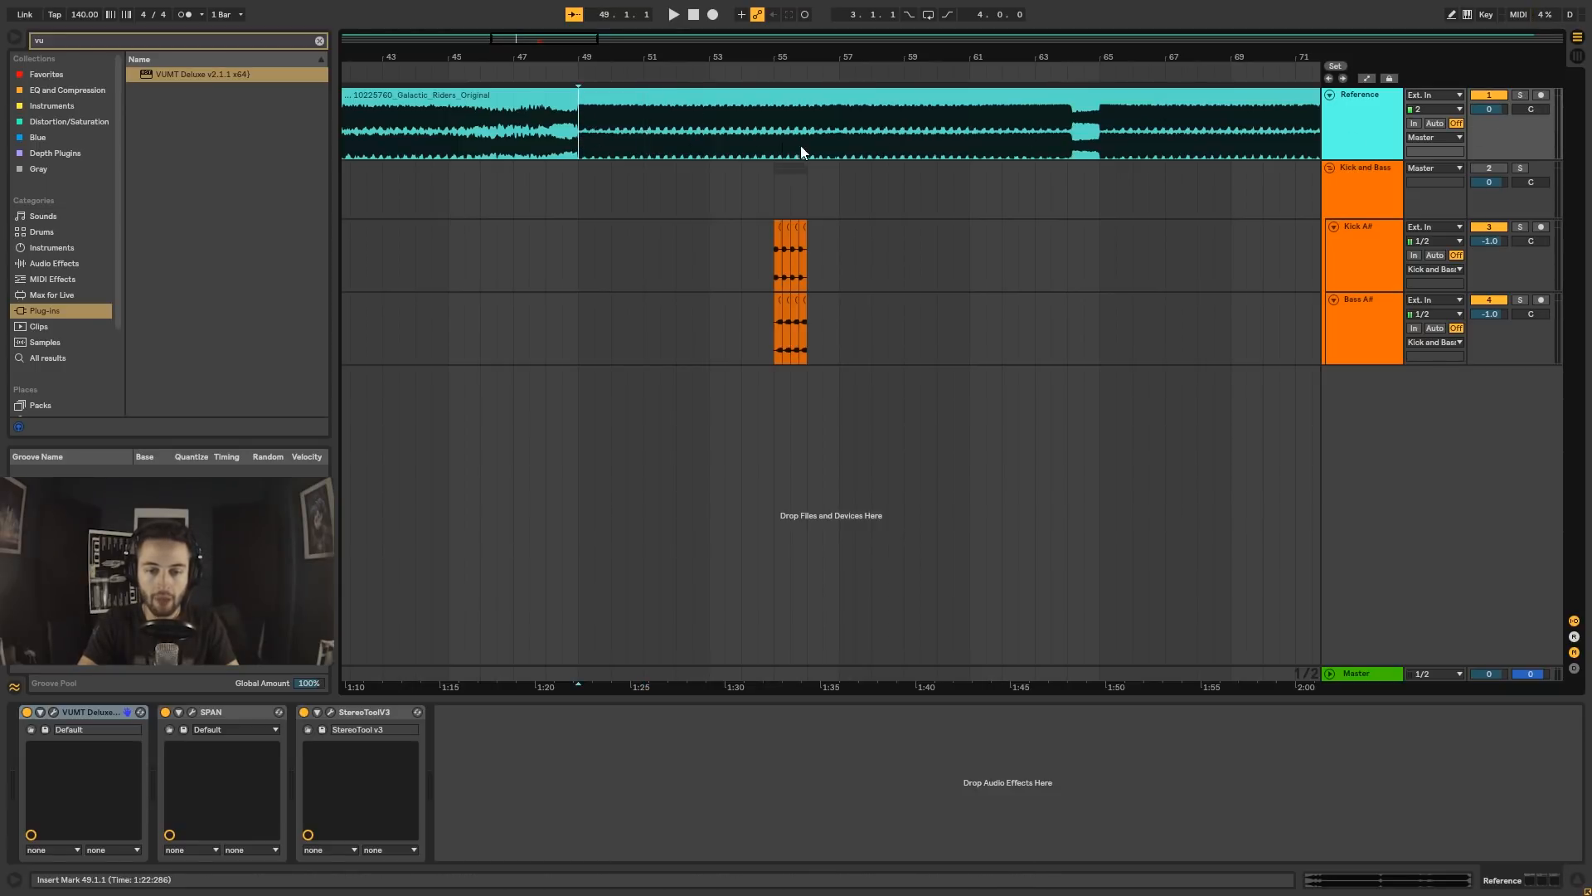
{"action": "left_click_drag", "start_coordinate": [779, 74], "coordinate": [714, 101]}
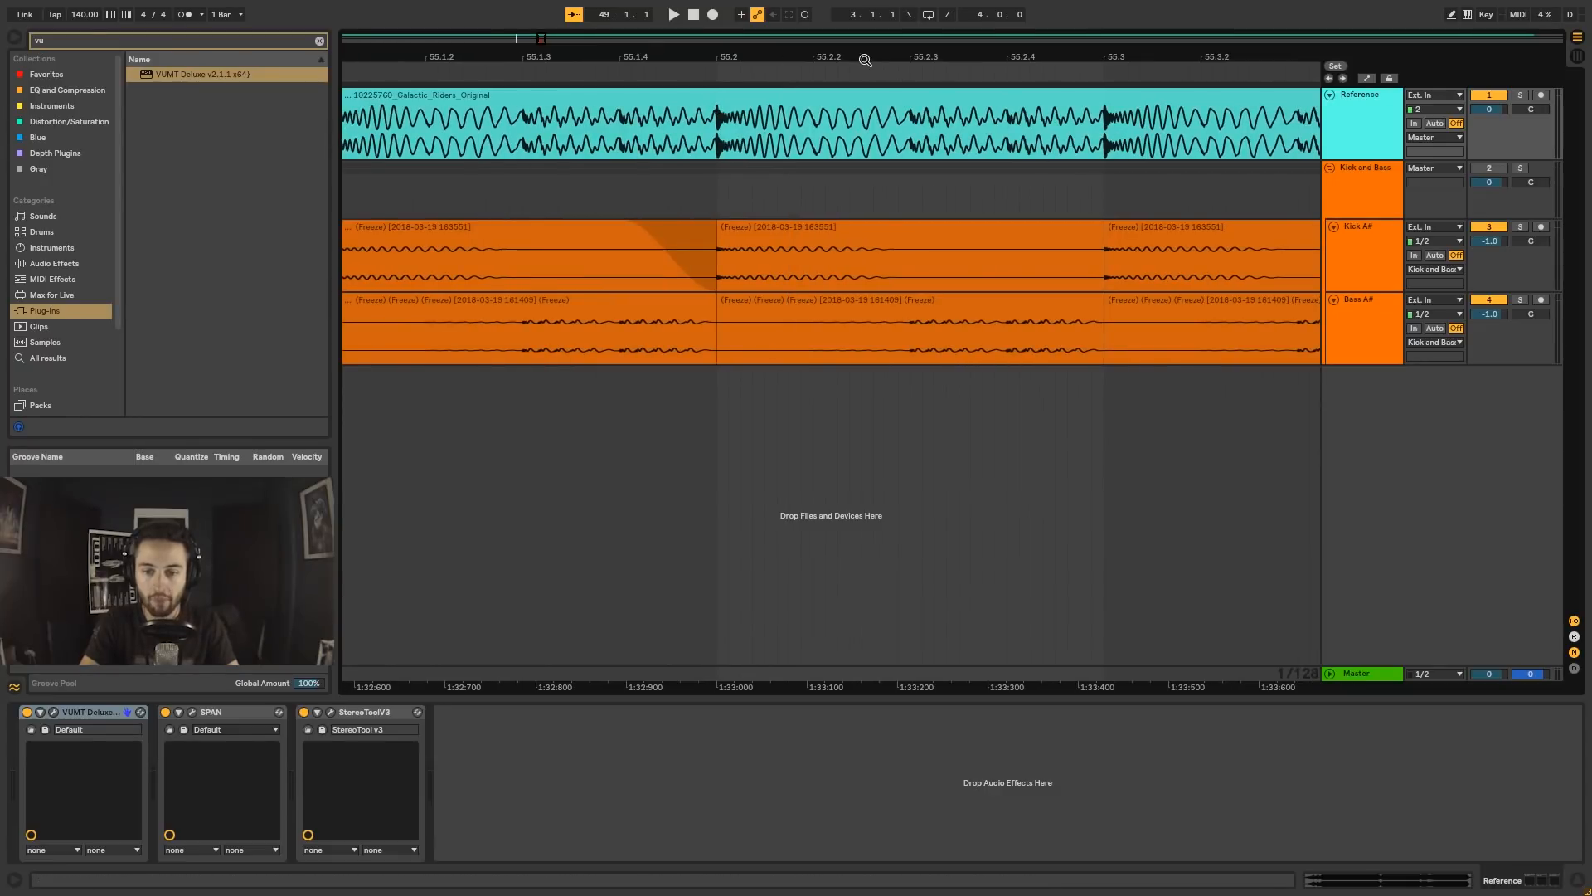
{"action": "left_click_drag", "start_coordinate": [865, 60], "coordinate": [865, 33]}
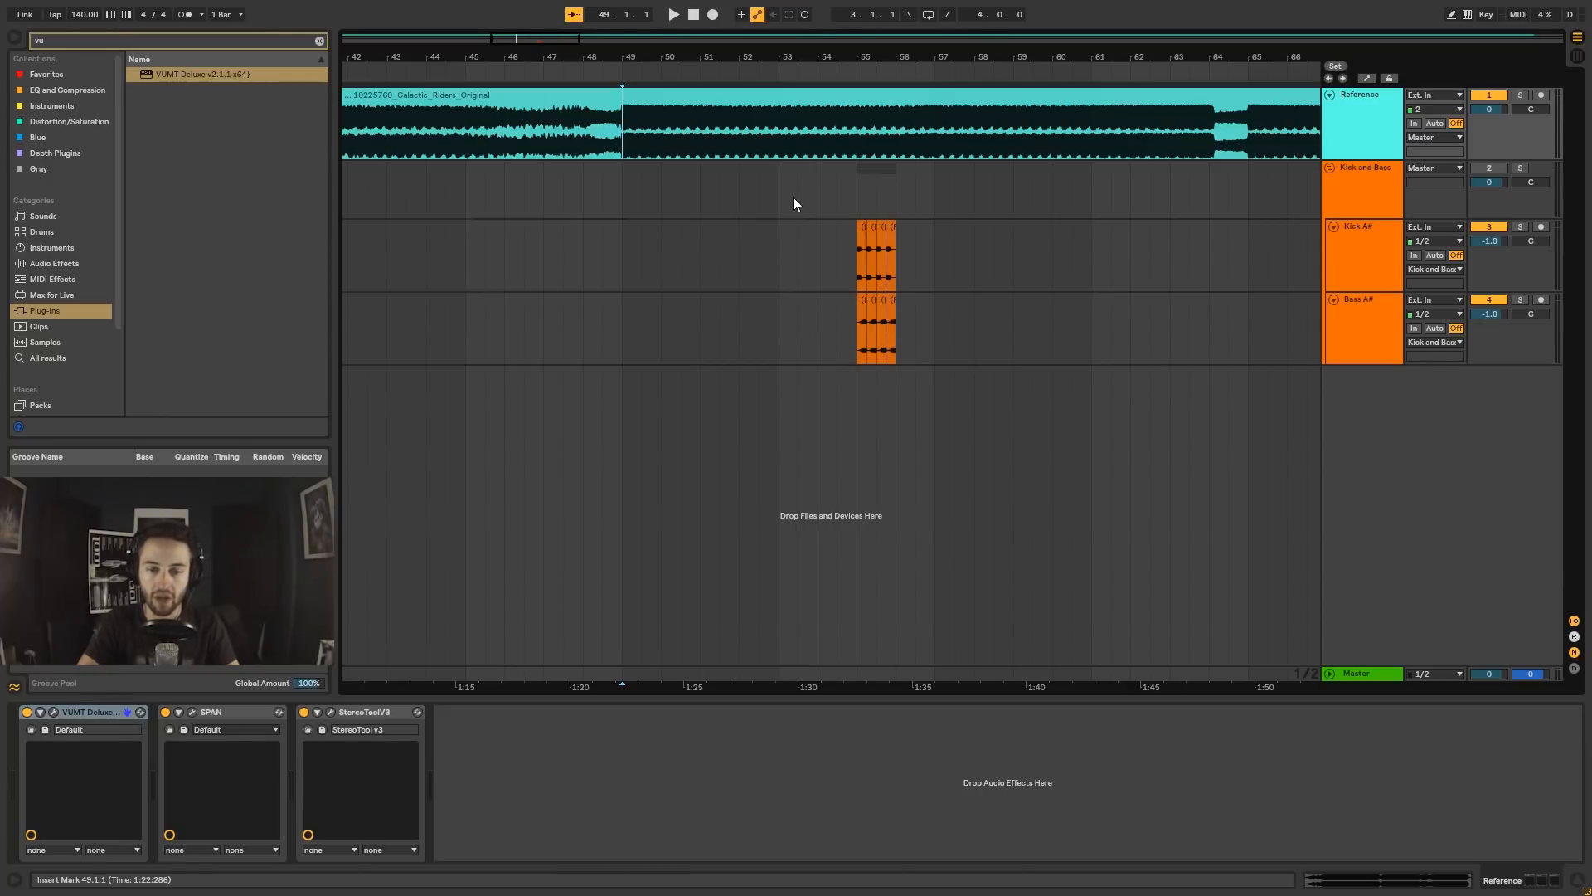
- Solo the Reference track and select bars 49 to 57 of its clip
{"action": "left_click", "coordinate": [1524, 95]}
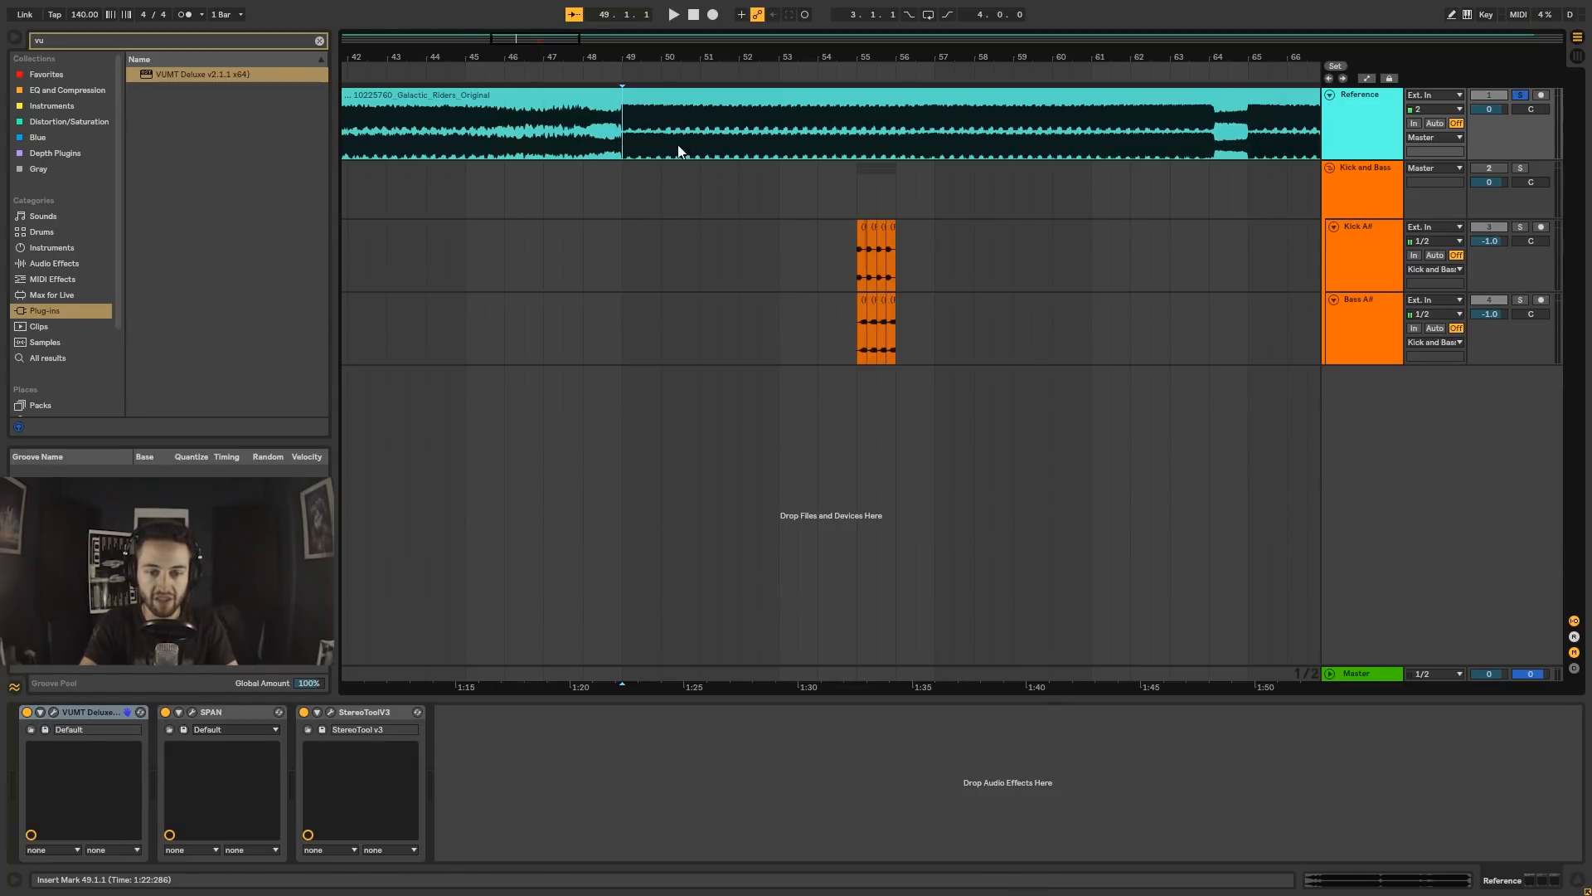
{"action": "left_click_drag", "start_coordinate": [627, 137], "coordinate": [917, 153]}
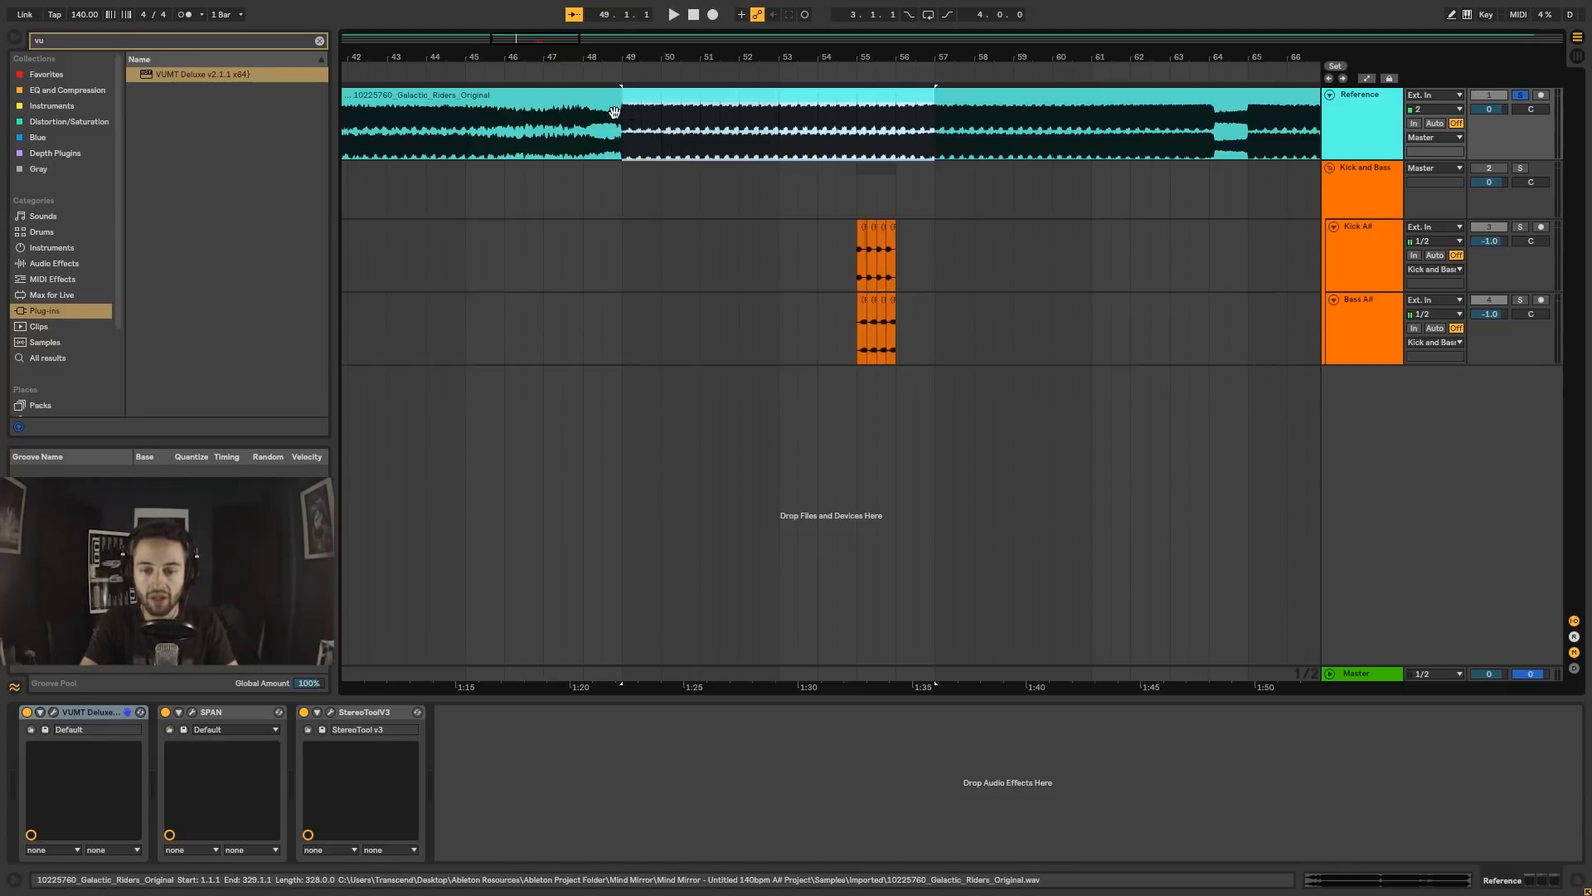
{"action": "left_click_drag", "start_coordinate": [908, 58], "coordinate": [908, 141]}
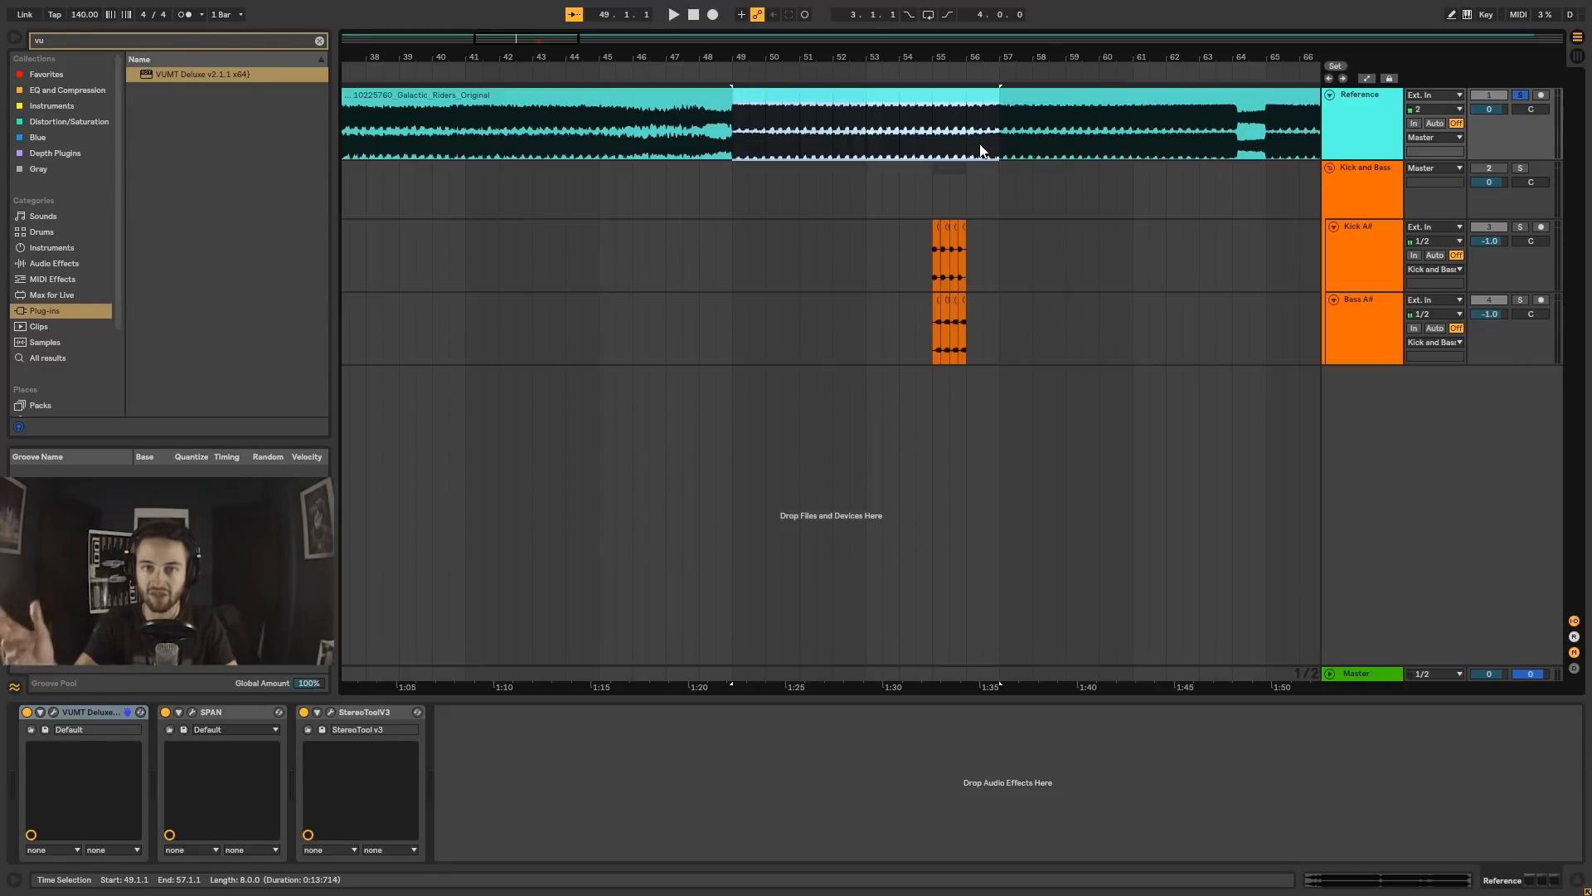
- Play the soloed Reference track from bar 49 and stop playback
{"action": "left_click", "coordinate": [733, 123]}
{"action": "key", "text": "z"}
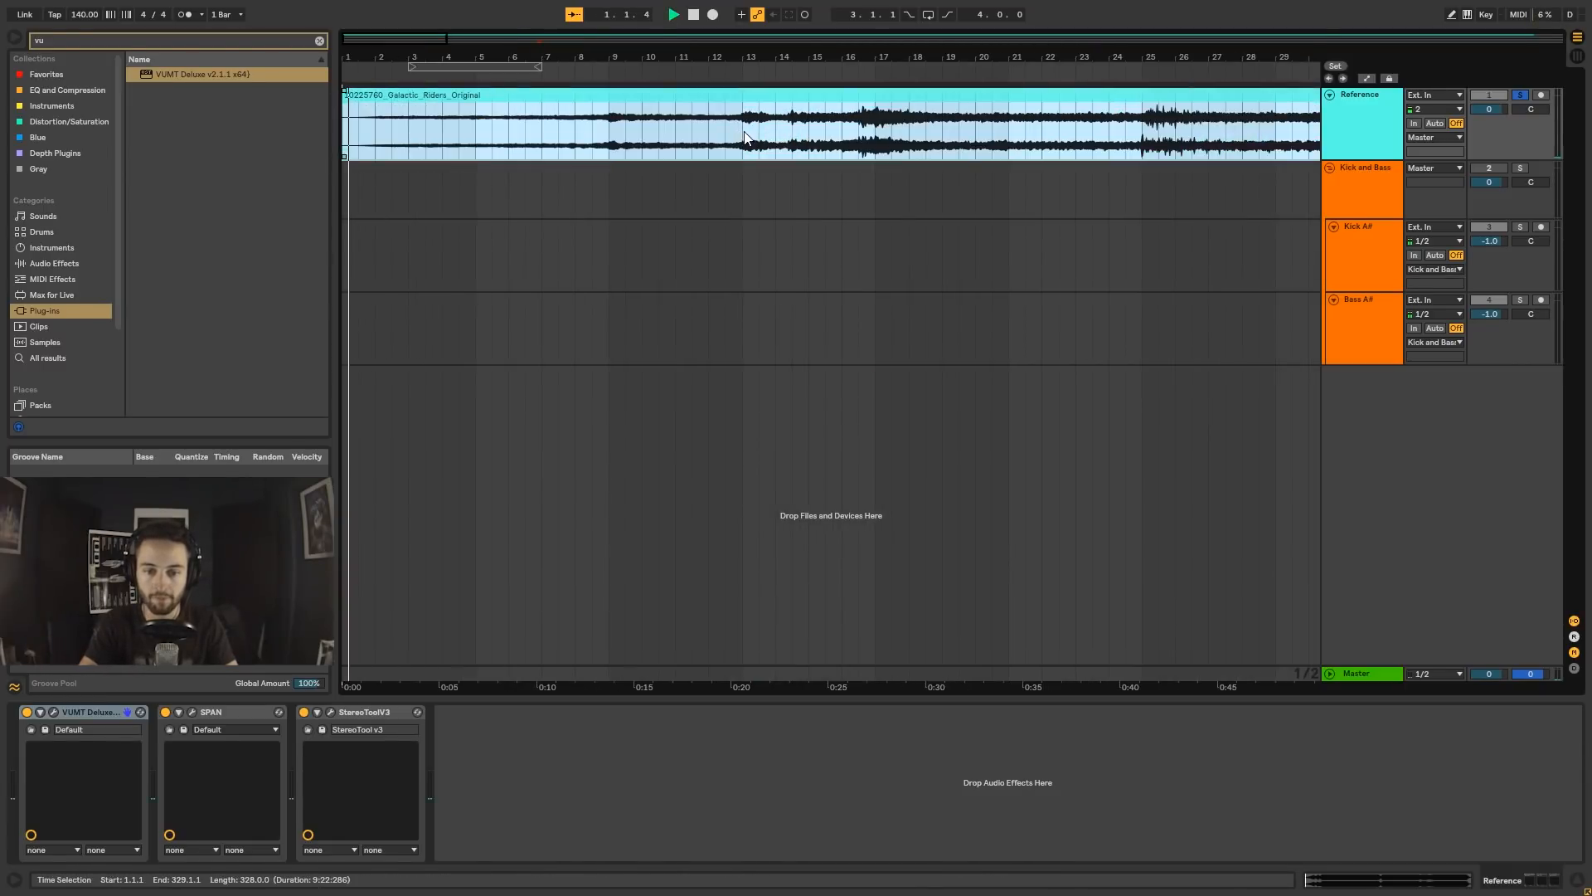
{"action": "left_click", "coordinate": [491, 139]}
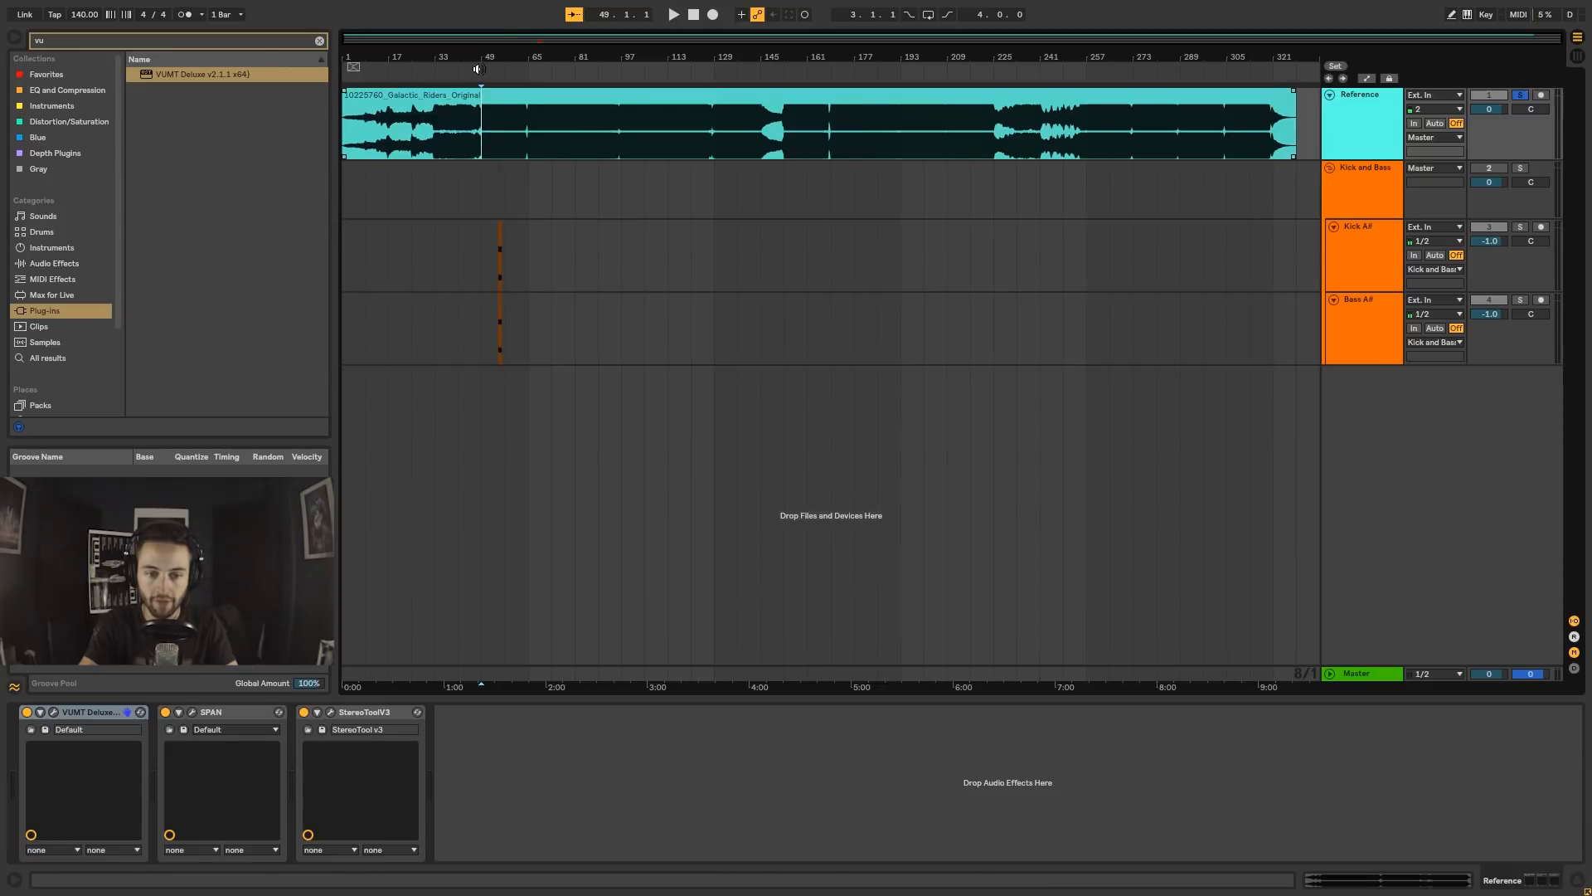
{"action": "mouse_move", "coordinate": [497, 58]}
{"action": "left_mouse_down"}
{"action": "mouse_move", "coordinate": [498, 190]}
{"action": "mouse_move", "coordinate": [498, 83]}
{"action": "mouse_move", "coordinate": [566, 143]}
{"action": "left_mouse_up"}
{"action": "key", "text": "space"}
{"action": "left_click", "coordinate": [500, 133]}
{"action": "key", "text": "space"}
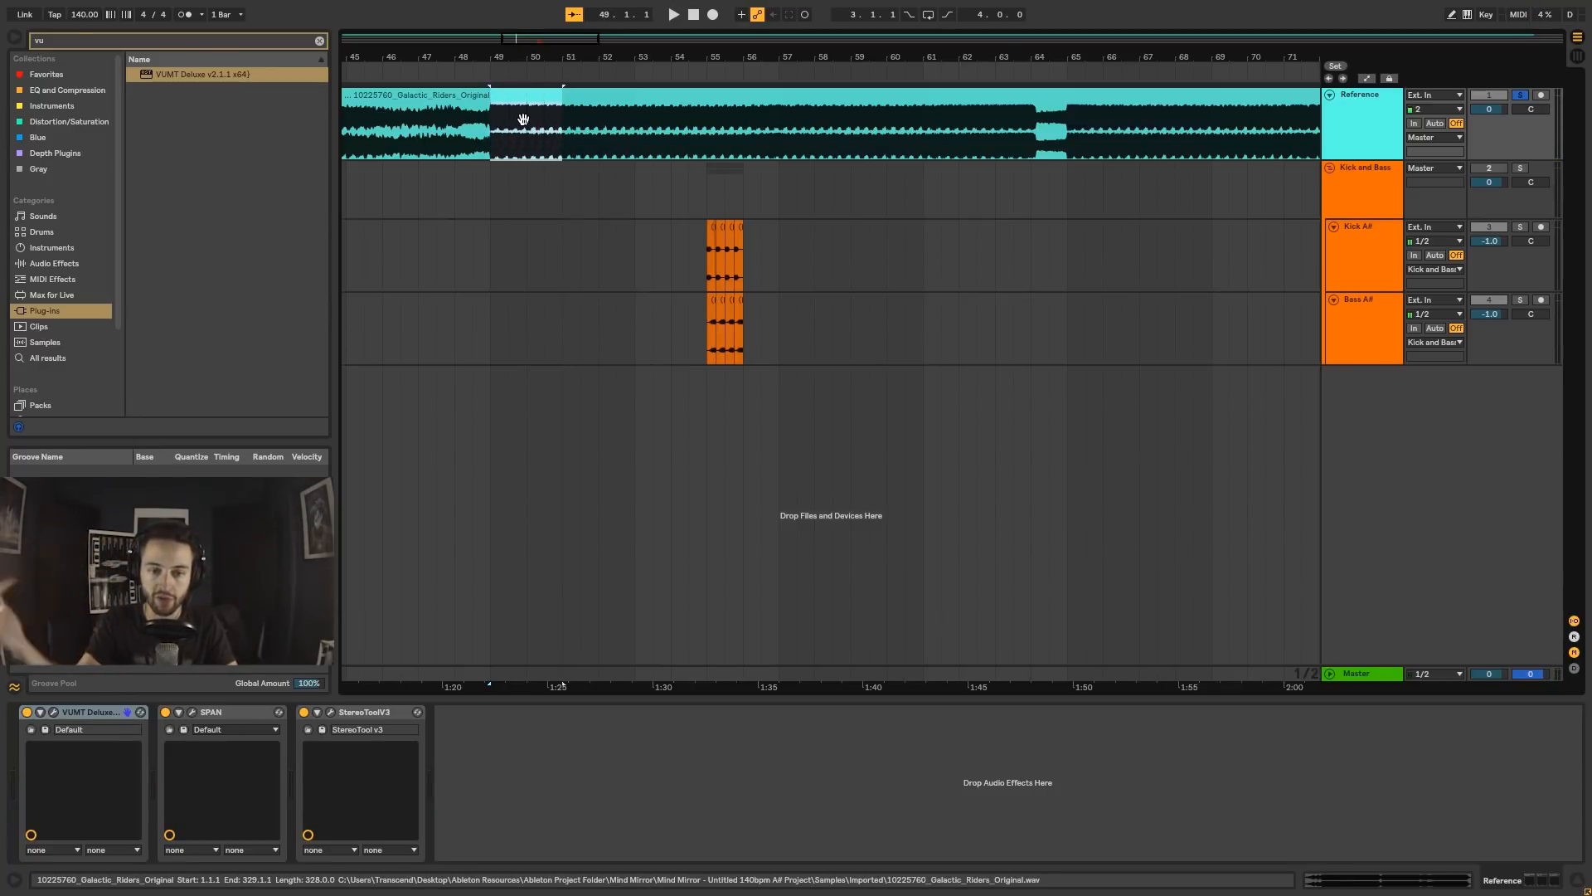
- Check the Reference clip in two-bar selections, bars 49 to 51 and 51 to 53, and play on from bar 53
{"action": "left_click", "coordinate": [490, 147]}
{"action": "left_click_drag", "start_coordinate": [490, 147], "coordinate": [572, 148]}
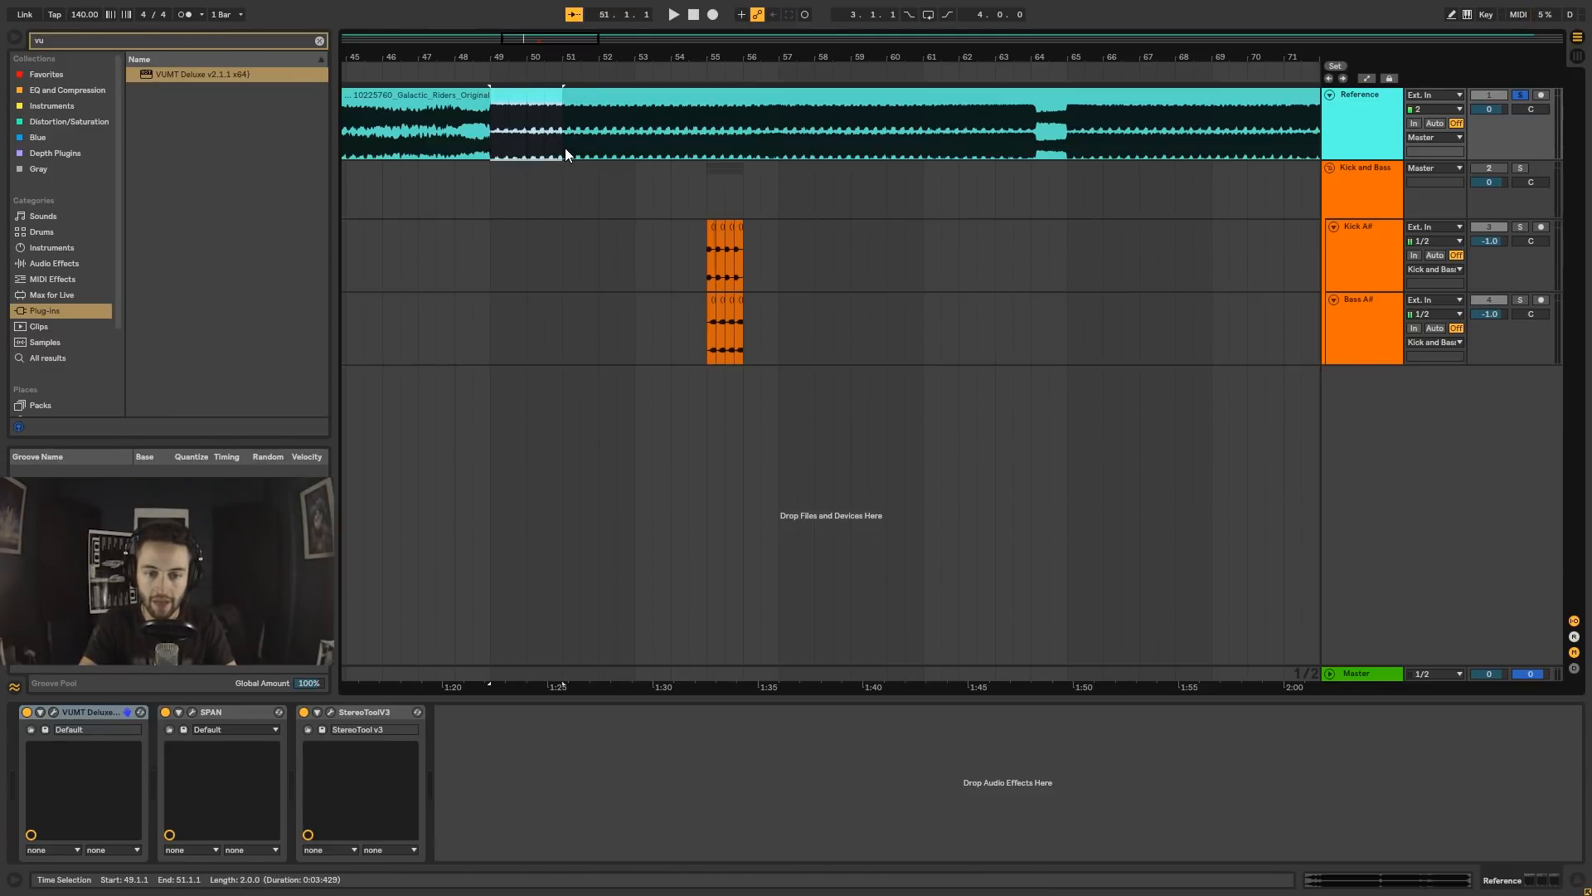
{"action": "key", "text": "space"}
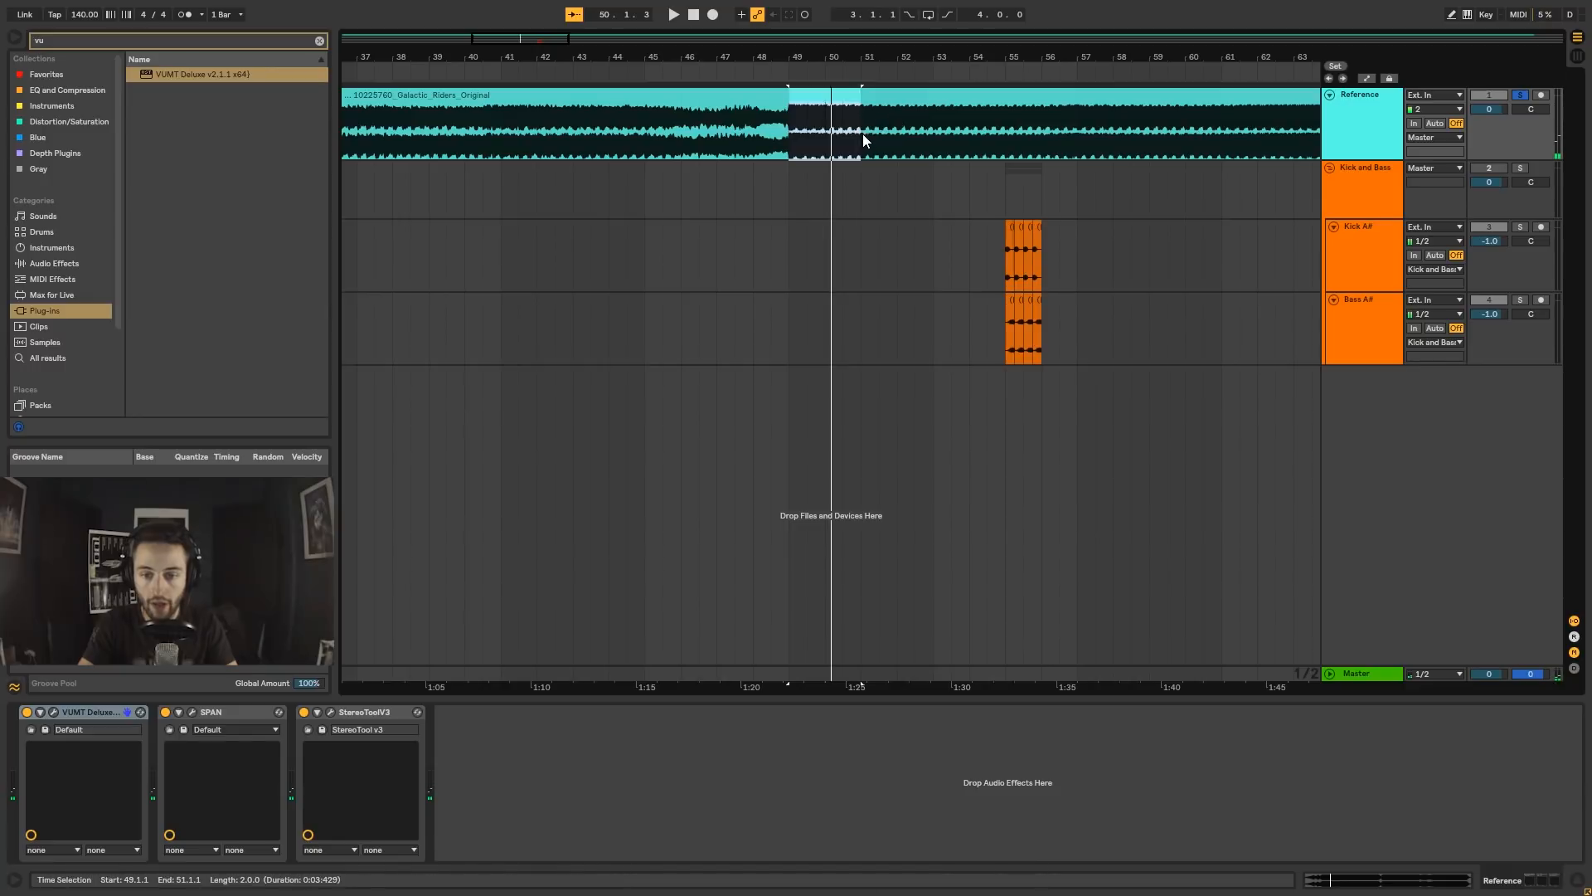
{"action": "left_click_drag", "start_coordinate": [861, 136], "coordinate": [913, 138]}
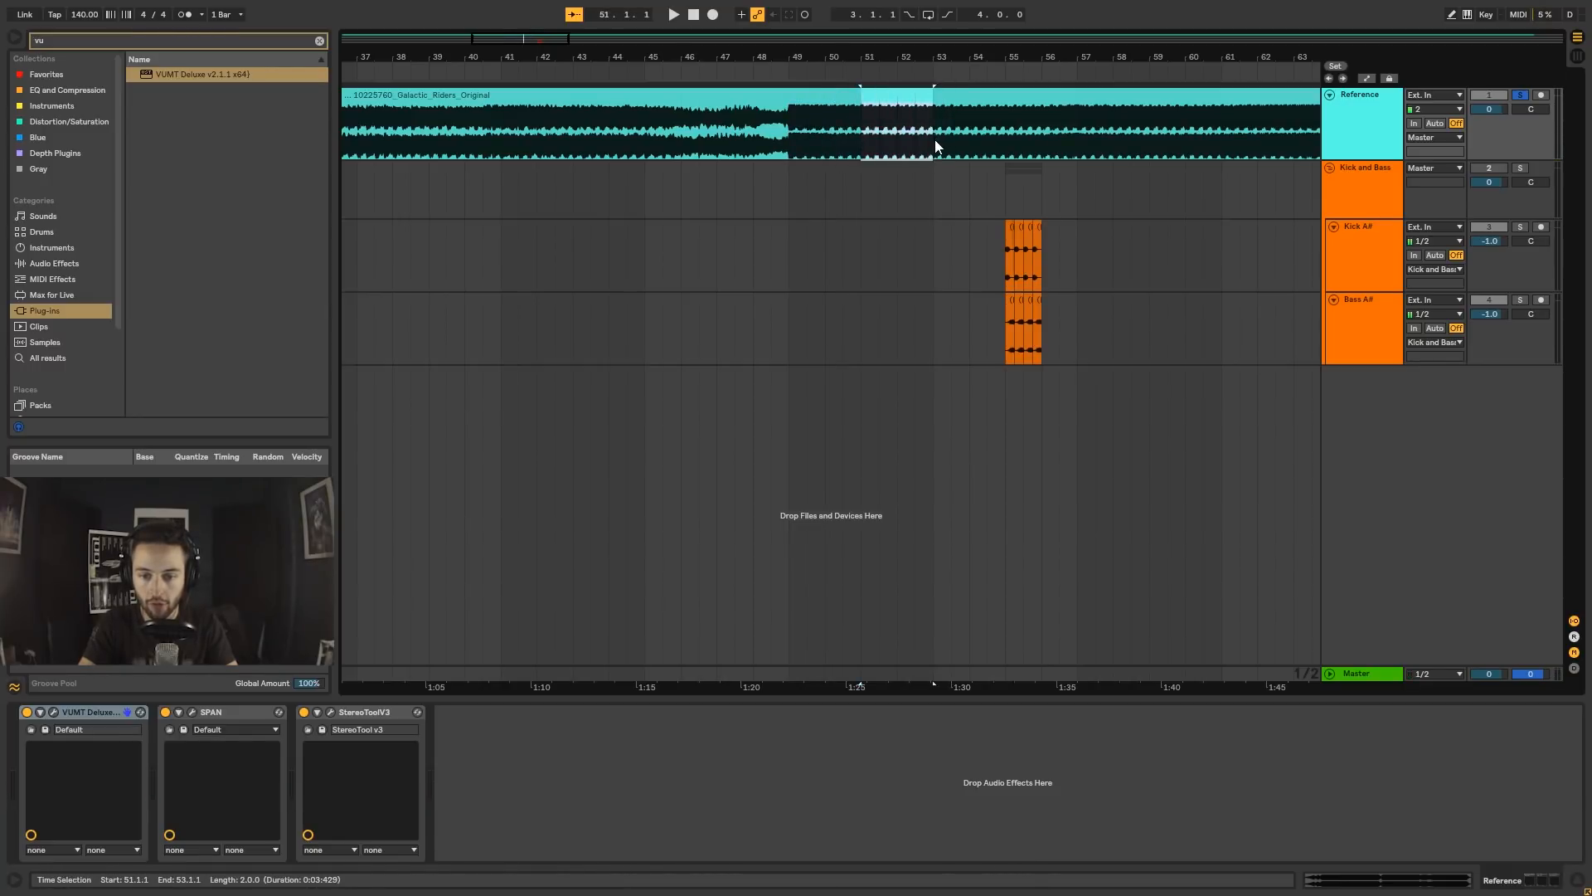
{"action": "left_click", "coordinate": [933, 139]}
{"action": "key", "text": "space"}
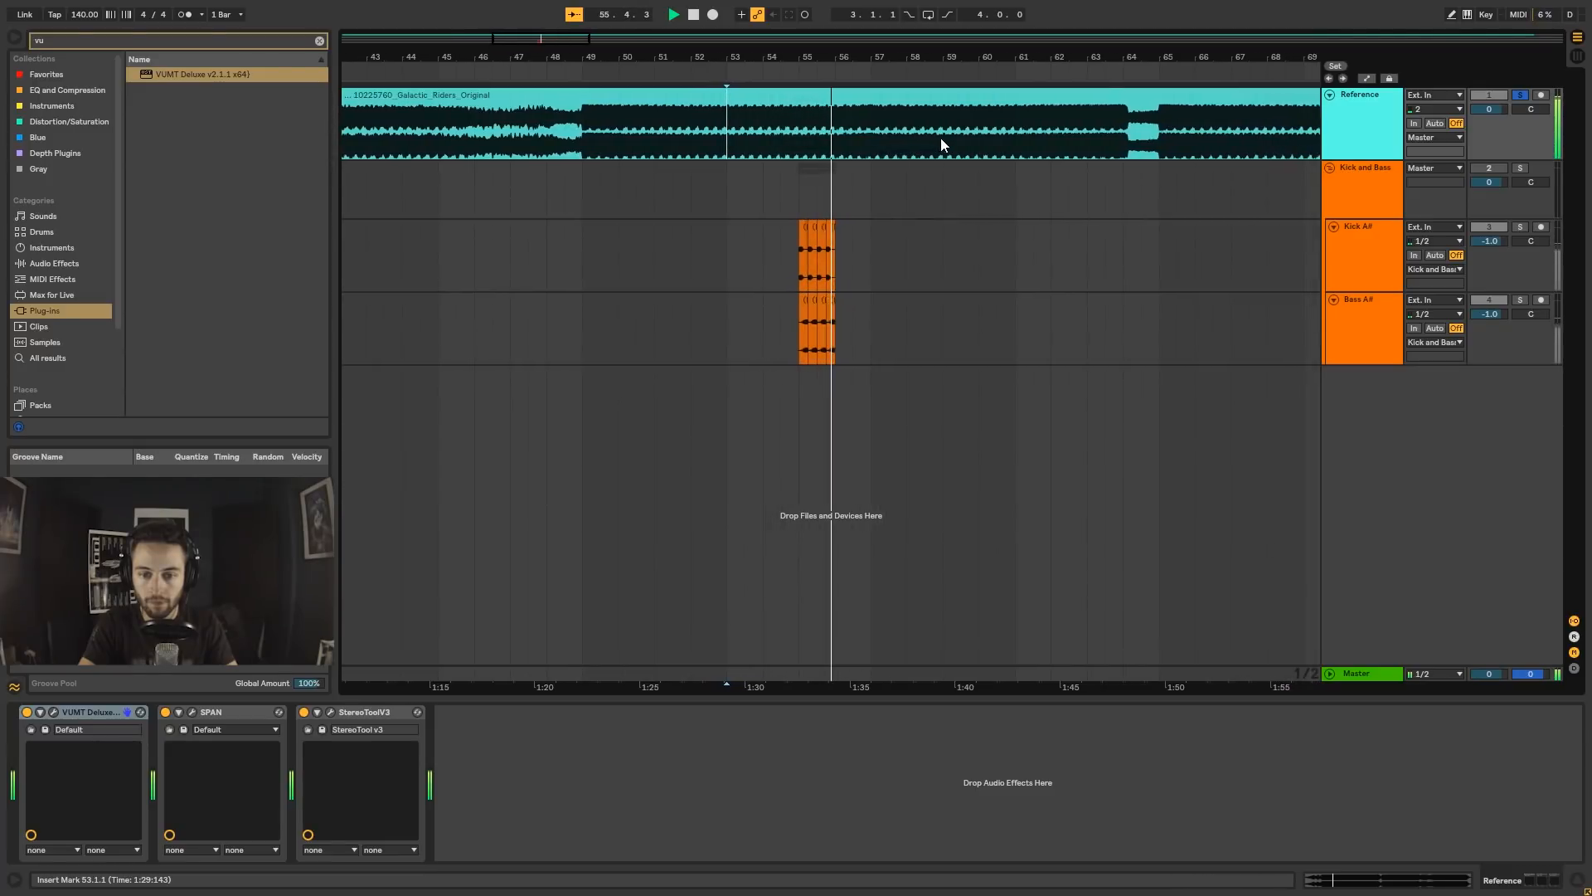
- Split the Reference clip at bar 55 and at beat 55.2 to isolate a single kick and bass beat
{"action": "left_click_drag", "start_coordinate": [798, 52], "coordinate": [815, 43]}
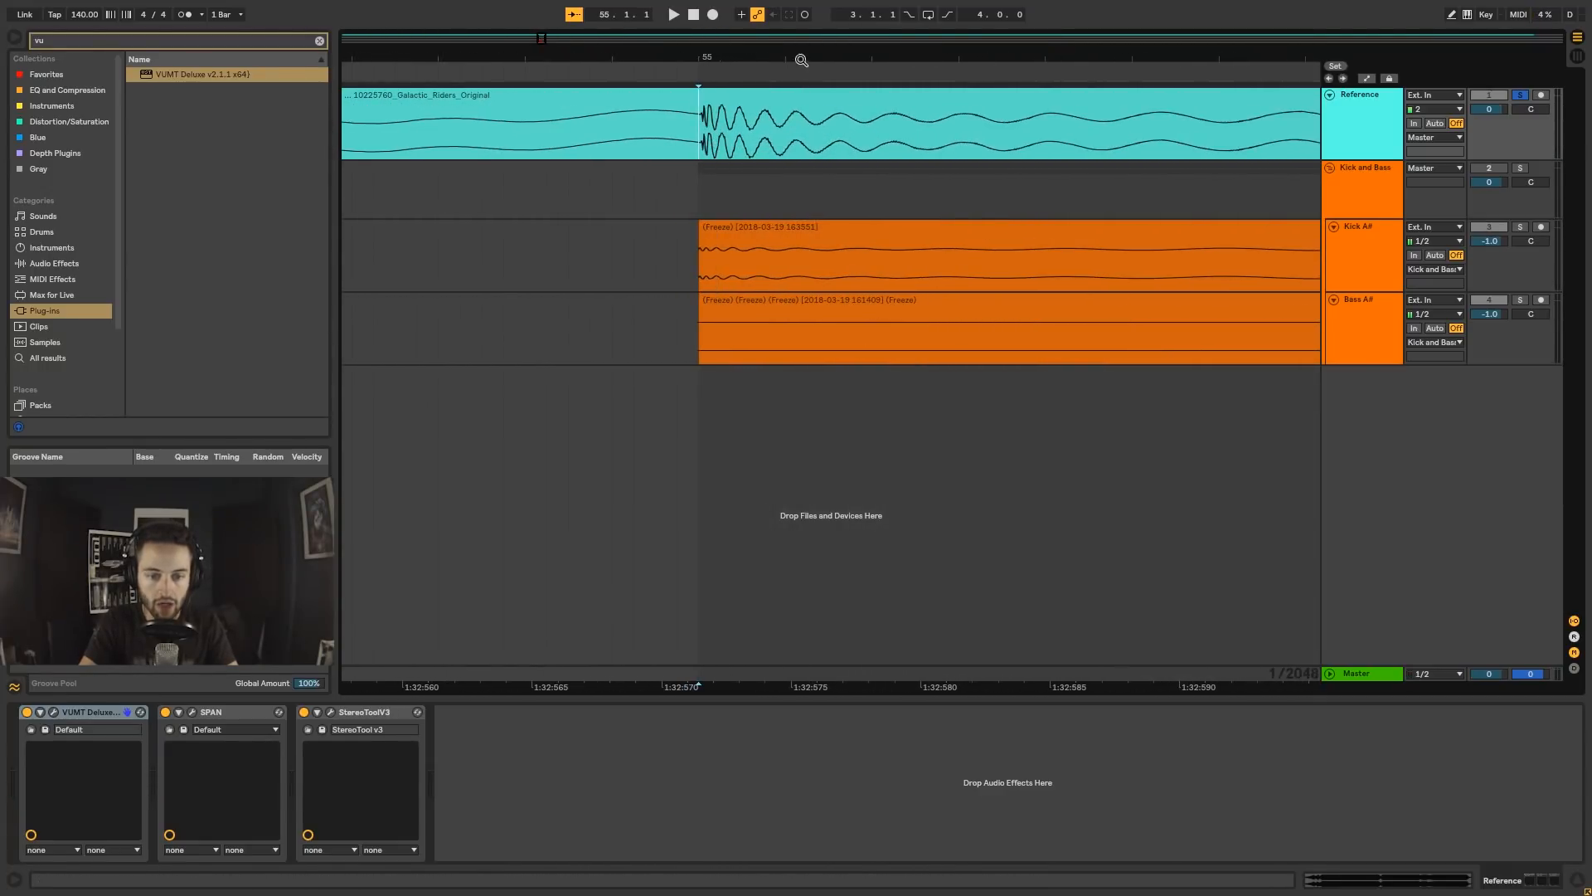
{"action": "key", "text": "ctrl+e"}
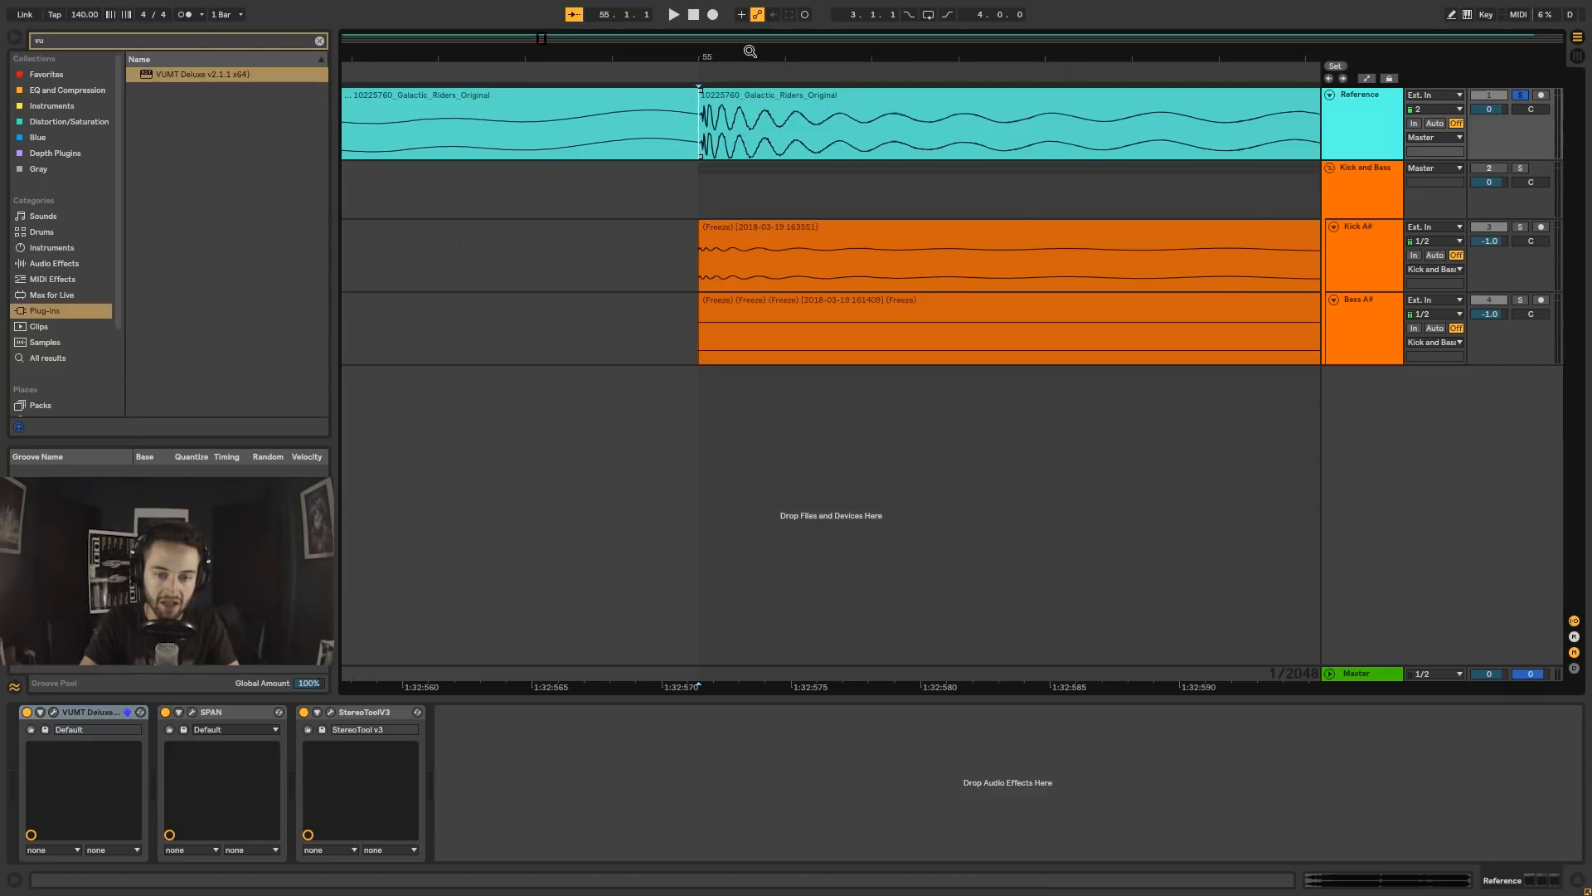
{"action": "key", "text": "minus"}
{"action": "key", "text": "minus"}
{"action": "key", "text": "minus"}
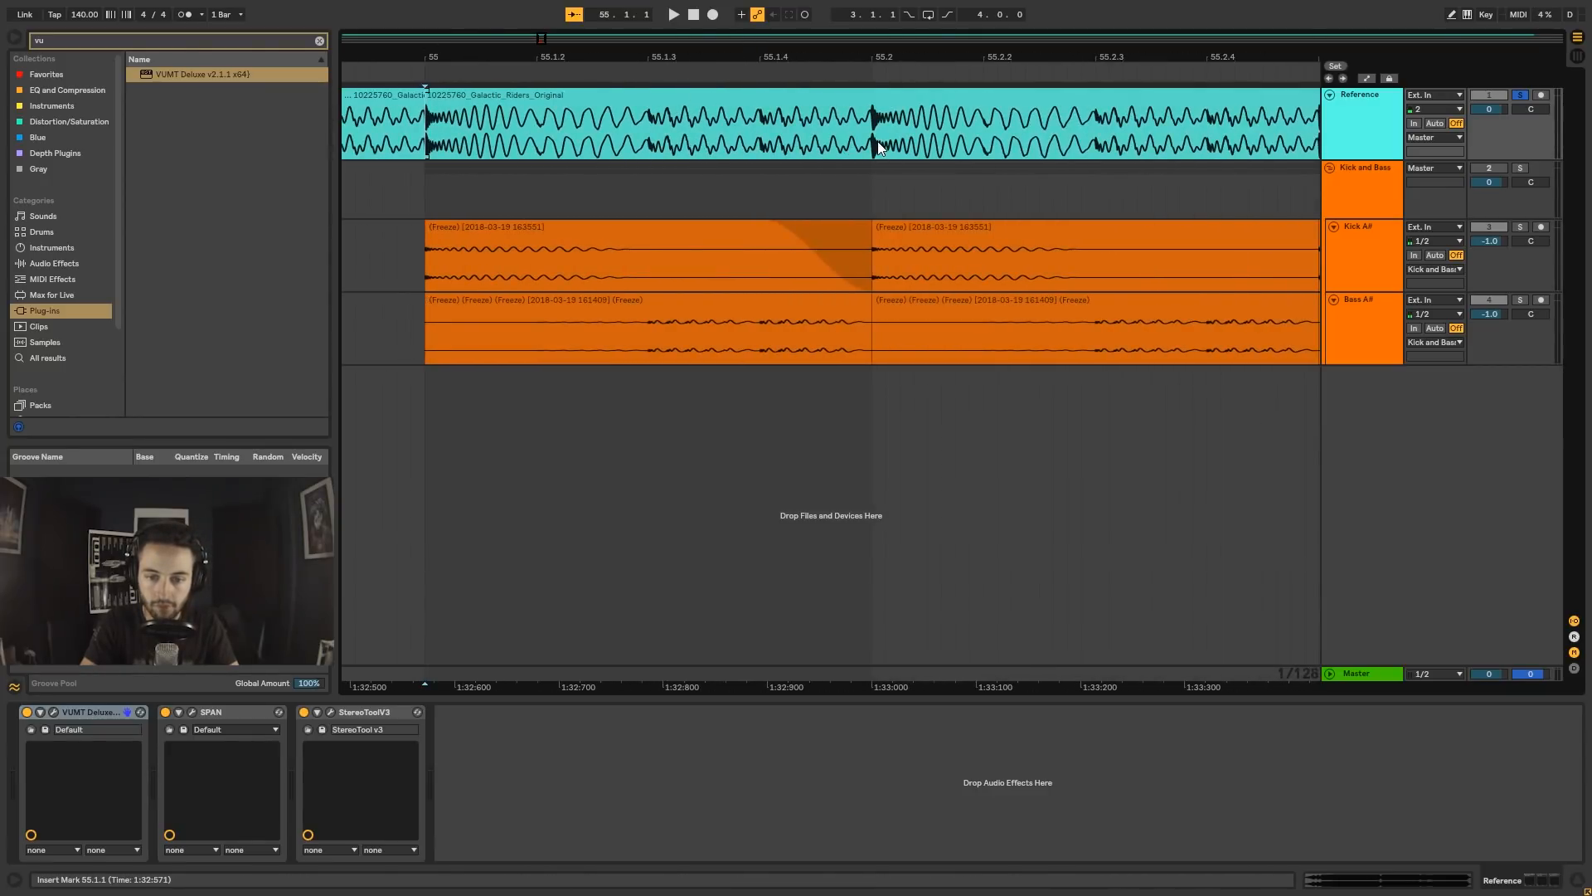
{"action": "left_click", "coordinate": [872, 147]}
{"action": "key", "text": "ctrl+e"}
- Delete the Reference clip parts after and before the isolated beat at bar 55
{"action": "left_click", "coordinate": [895, 96]}
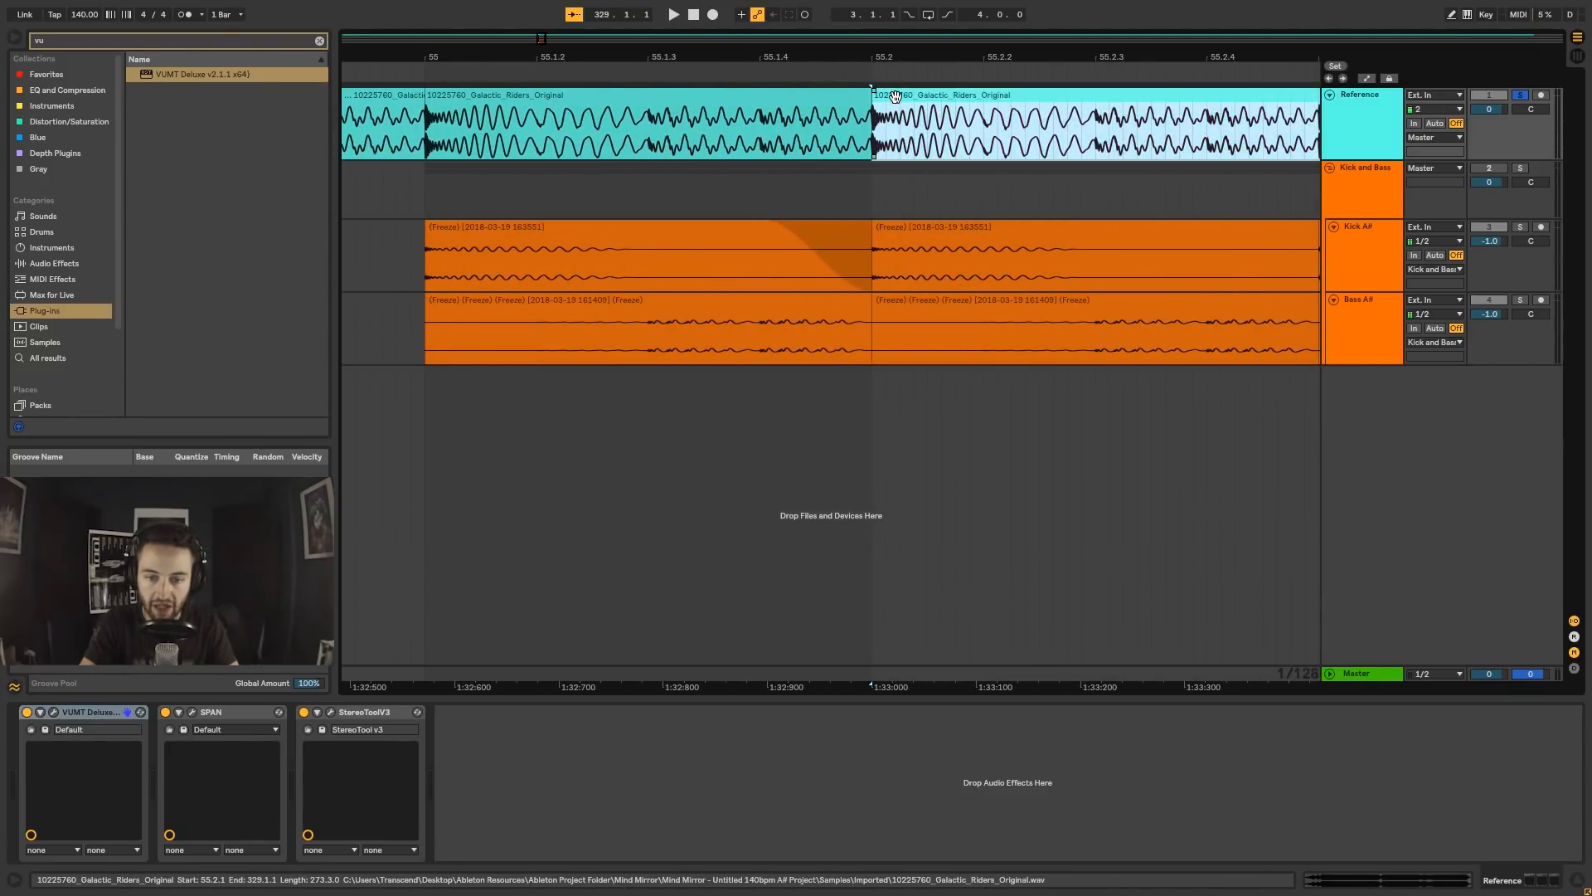
{"action": "key", "text": "Delete"}
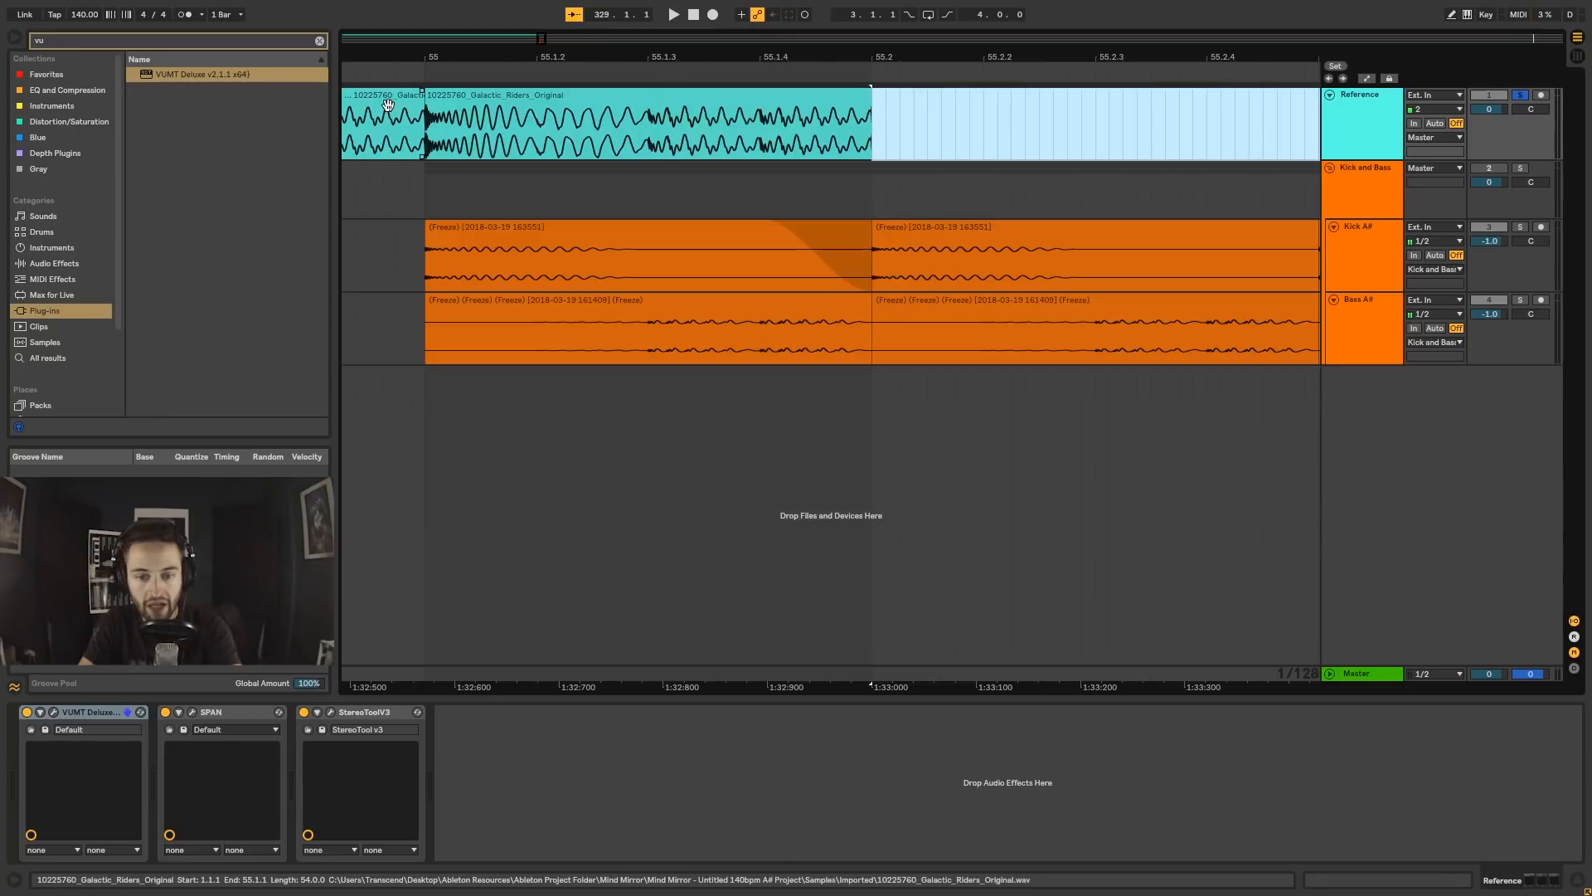
{"action": "left_click", "coordinate": [386, 98]}
{"action": "key", "text": "Delete"}
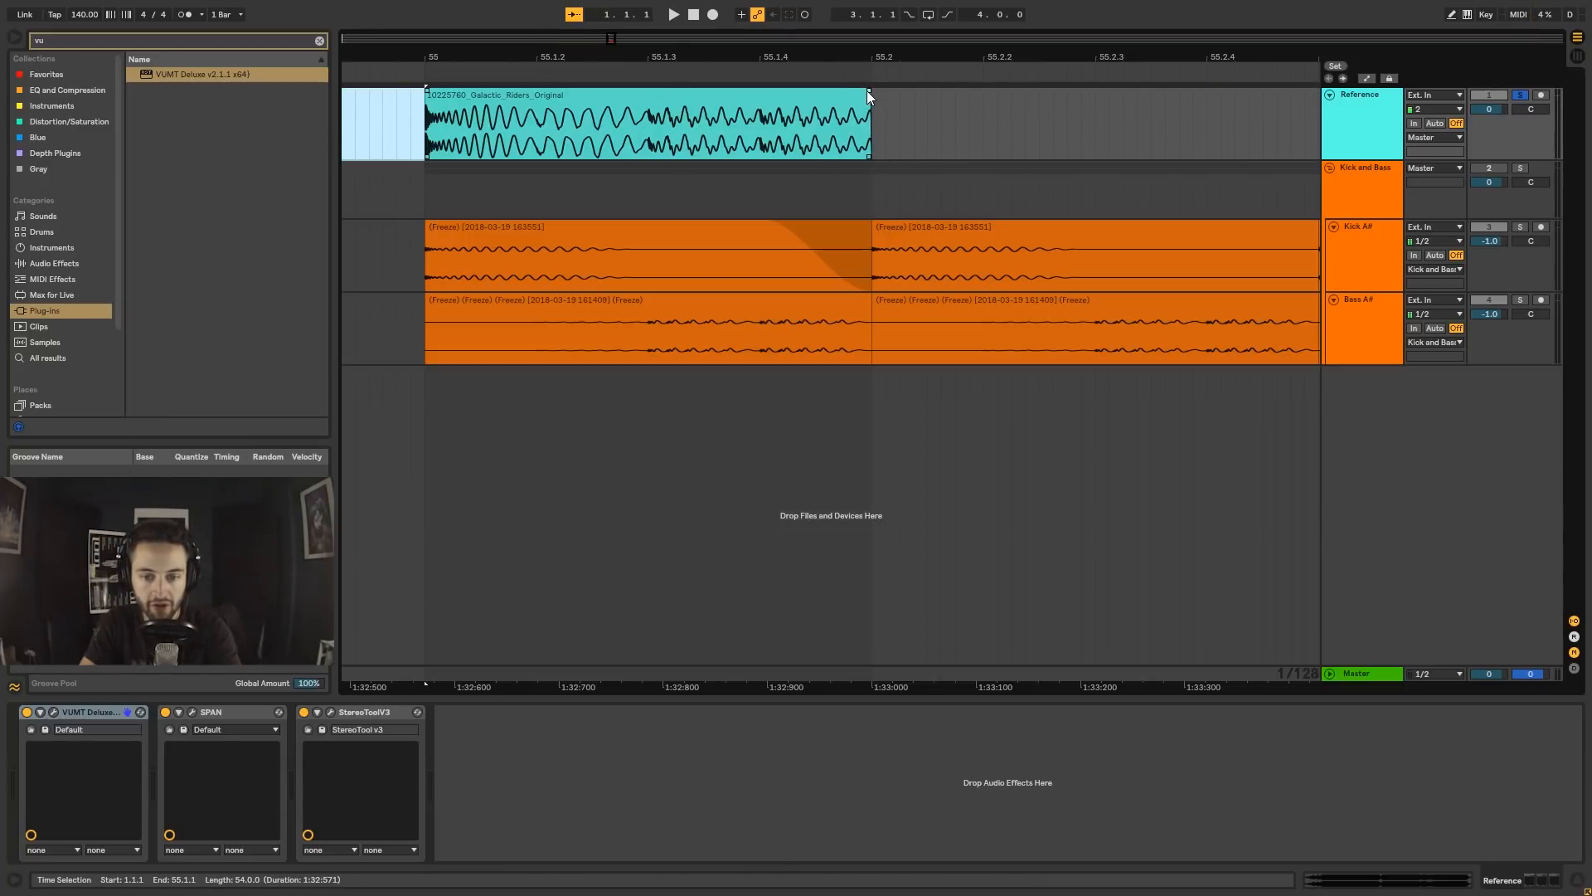
- Loop the isolated one-beat Reference clip from 55.1 to 55.2 and audition it
{"action": "left_click", "coordinate": [857, 91]}
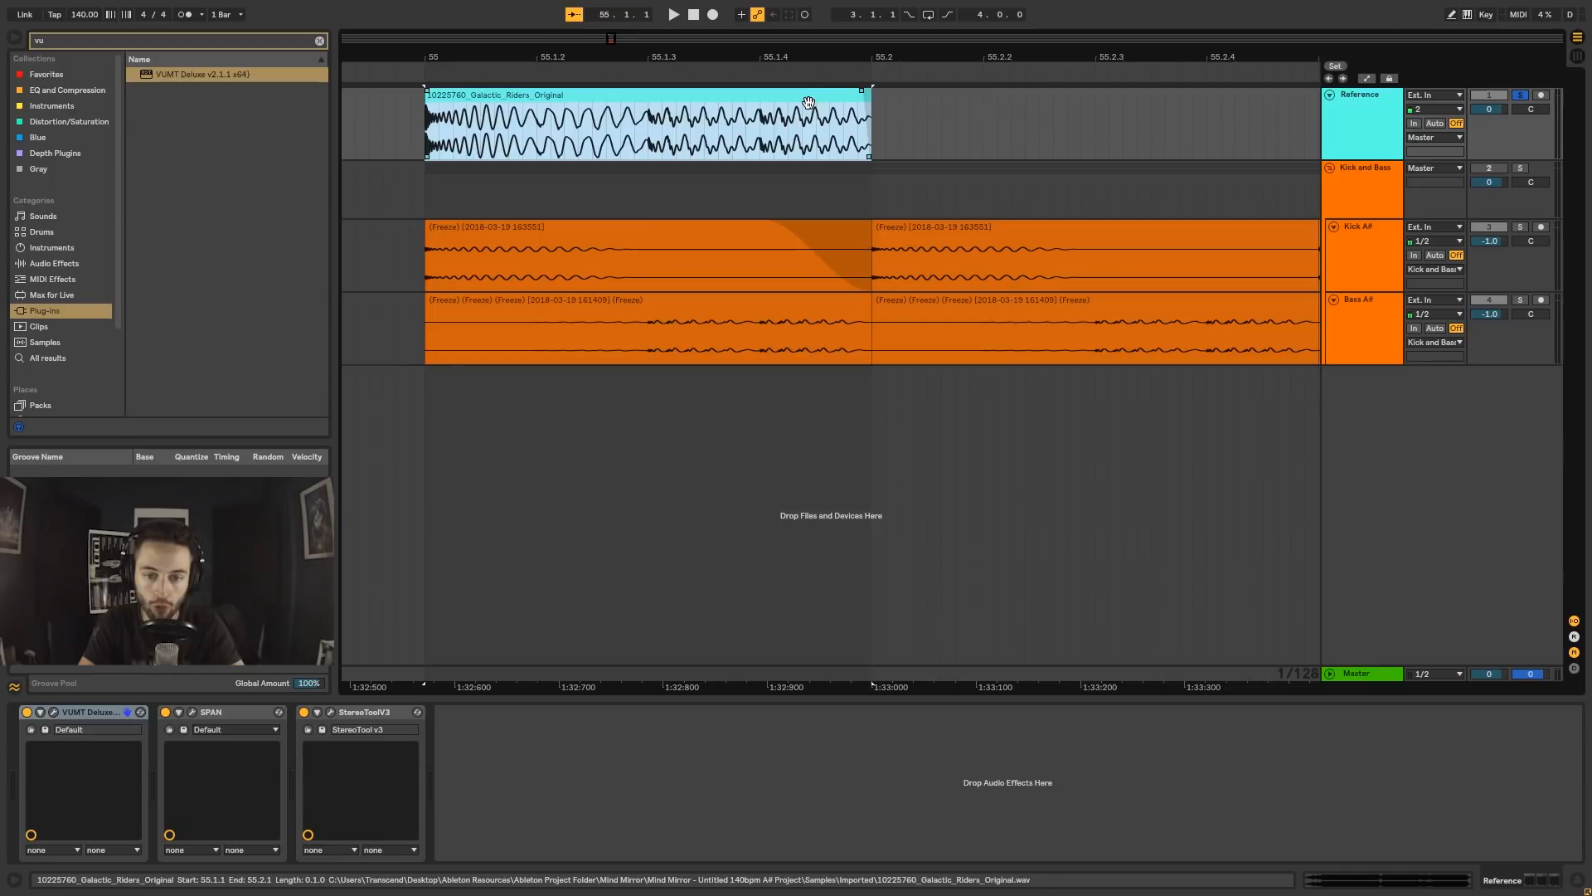
{"action": "key", "text": "space"}
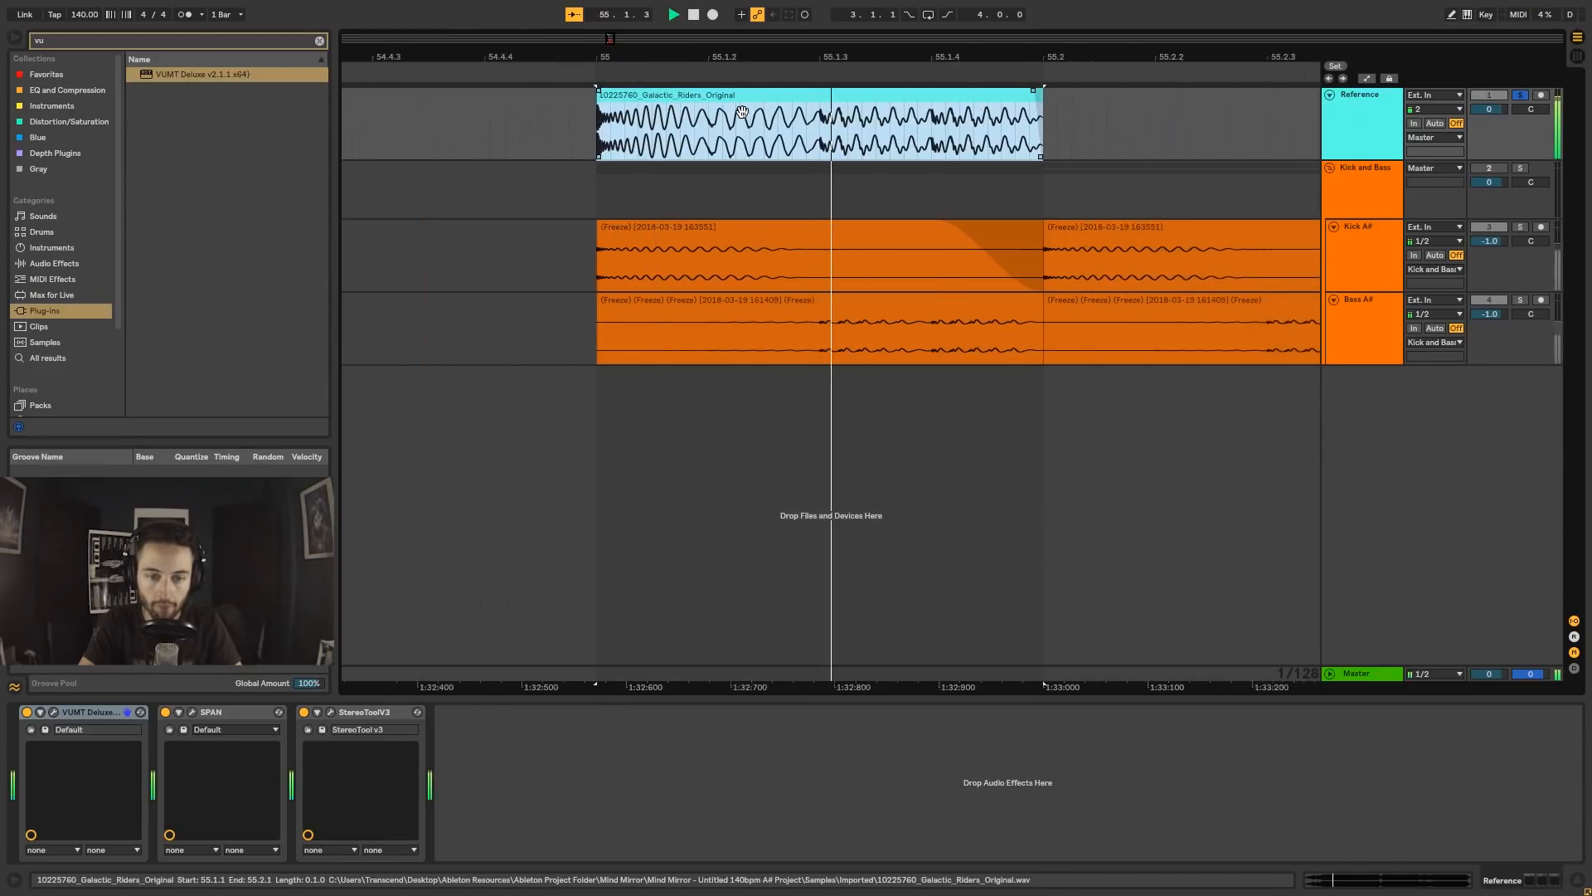
{"action": "right_click", "coordinate": [735, 97]}
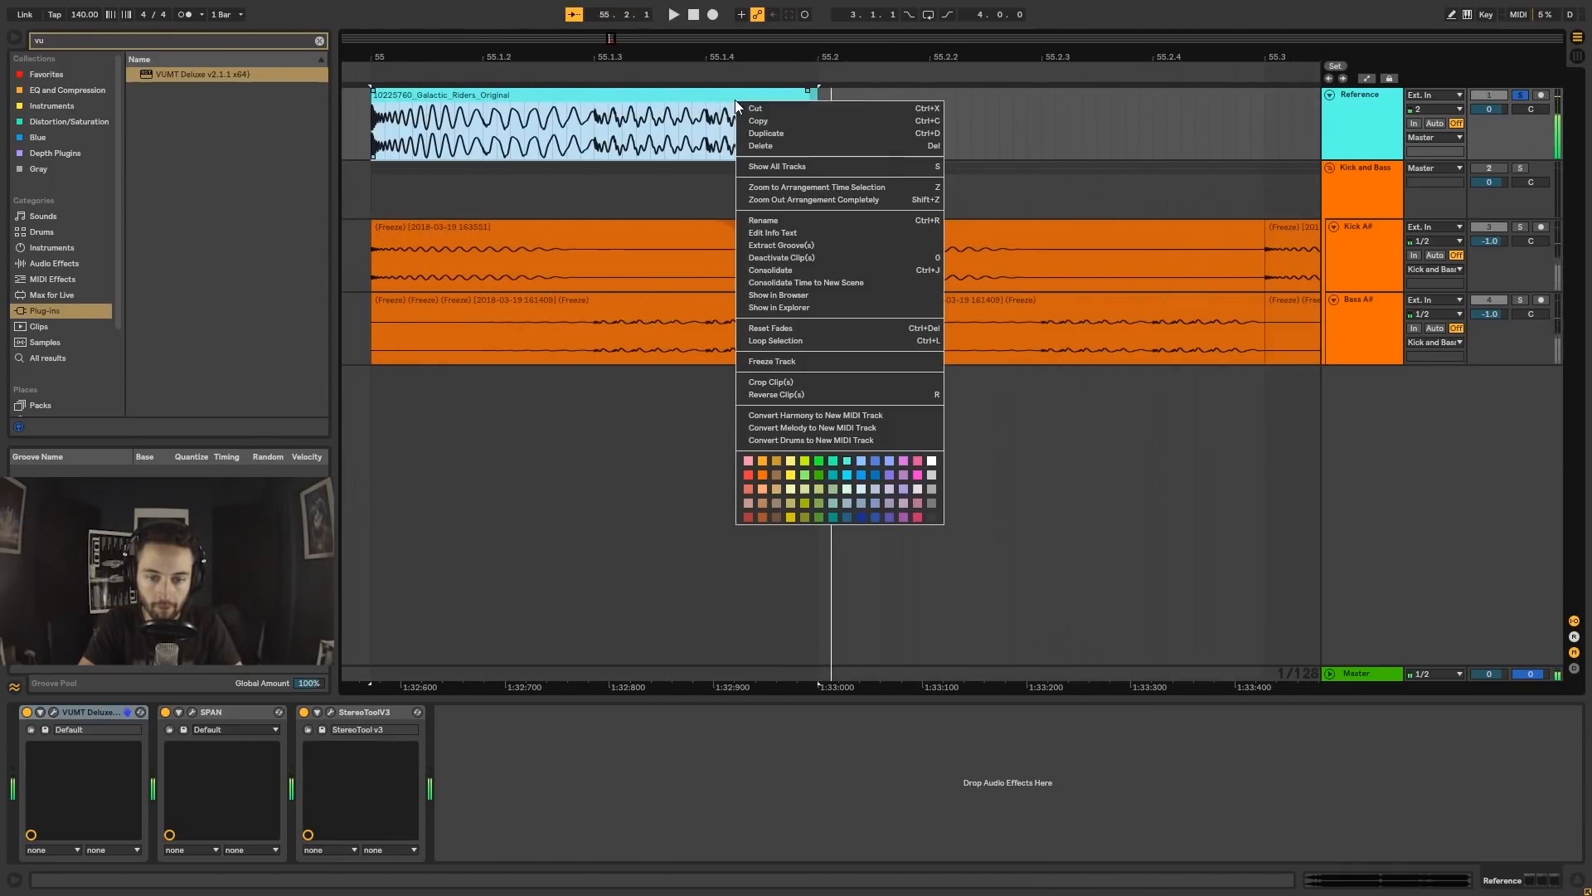
{"action": "left_click", "coordinate": [818, 340]}
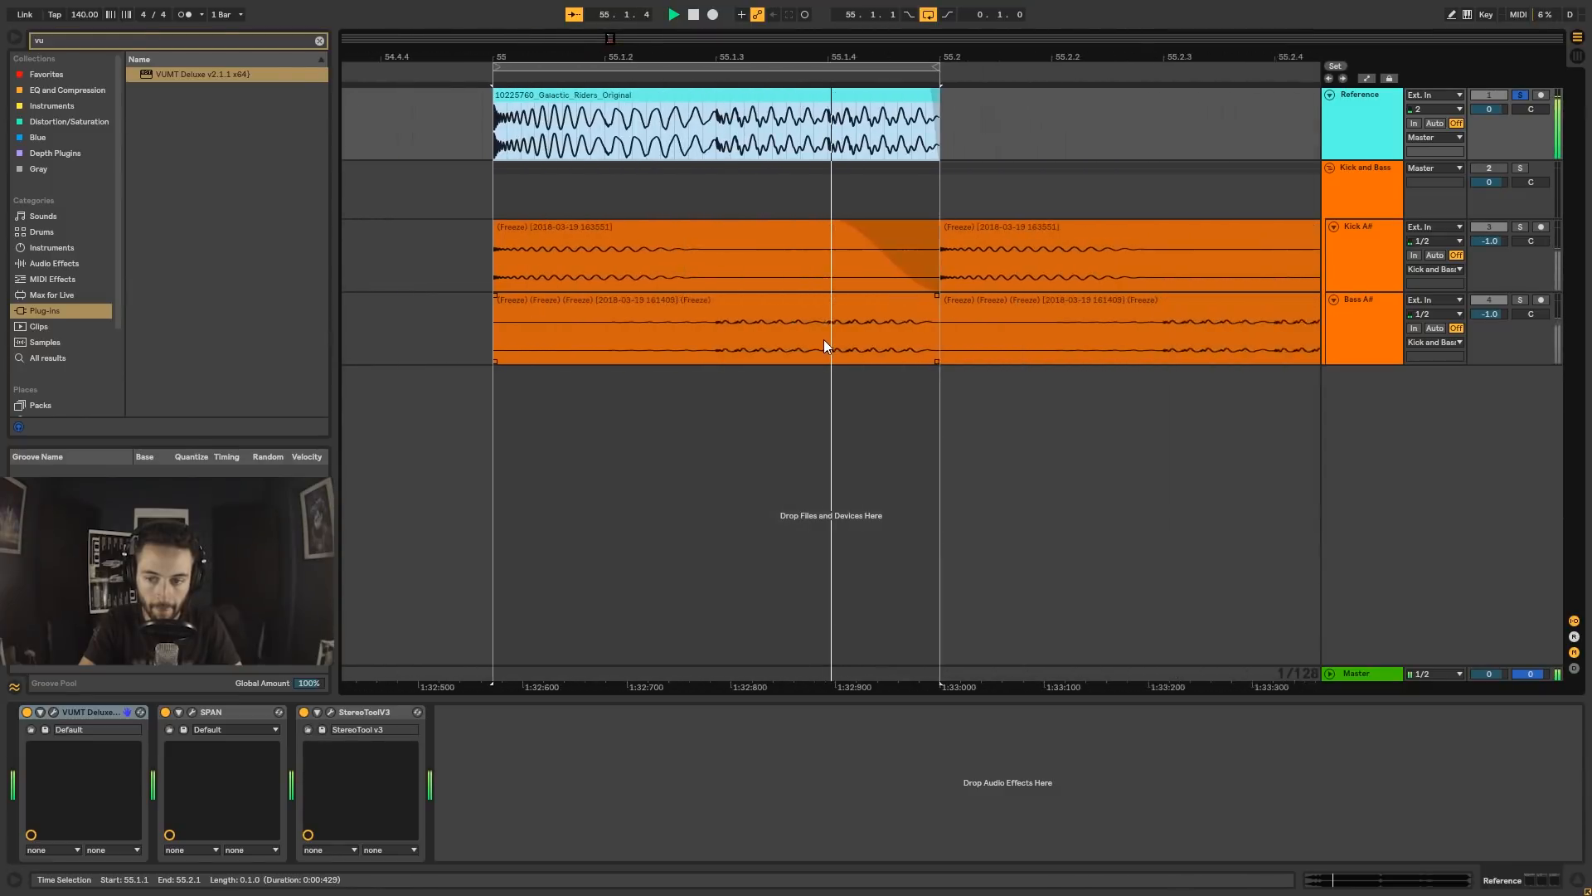
{"action": "key", "text": "space"}
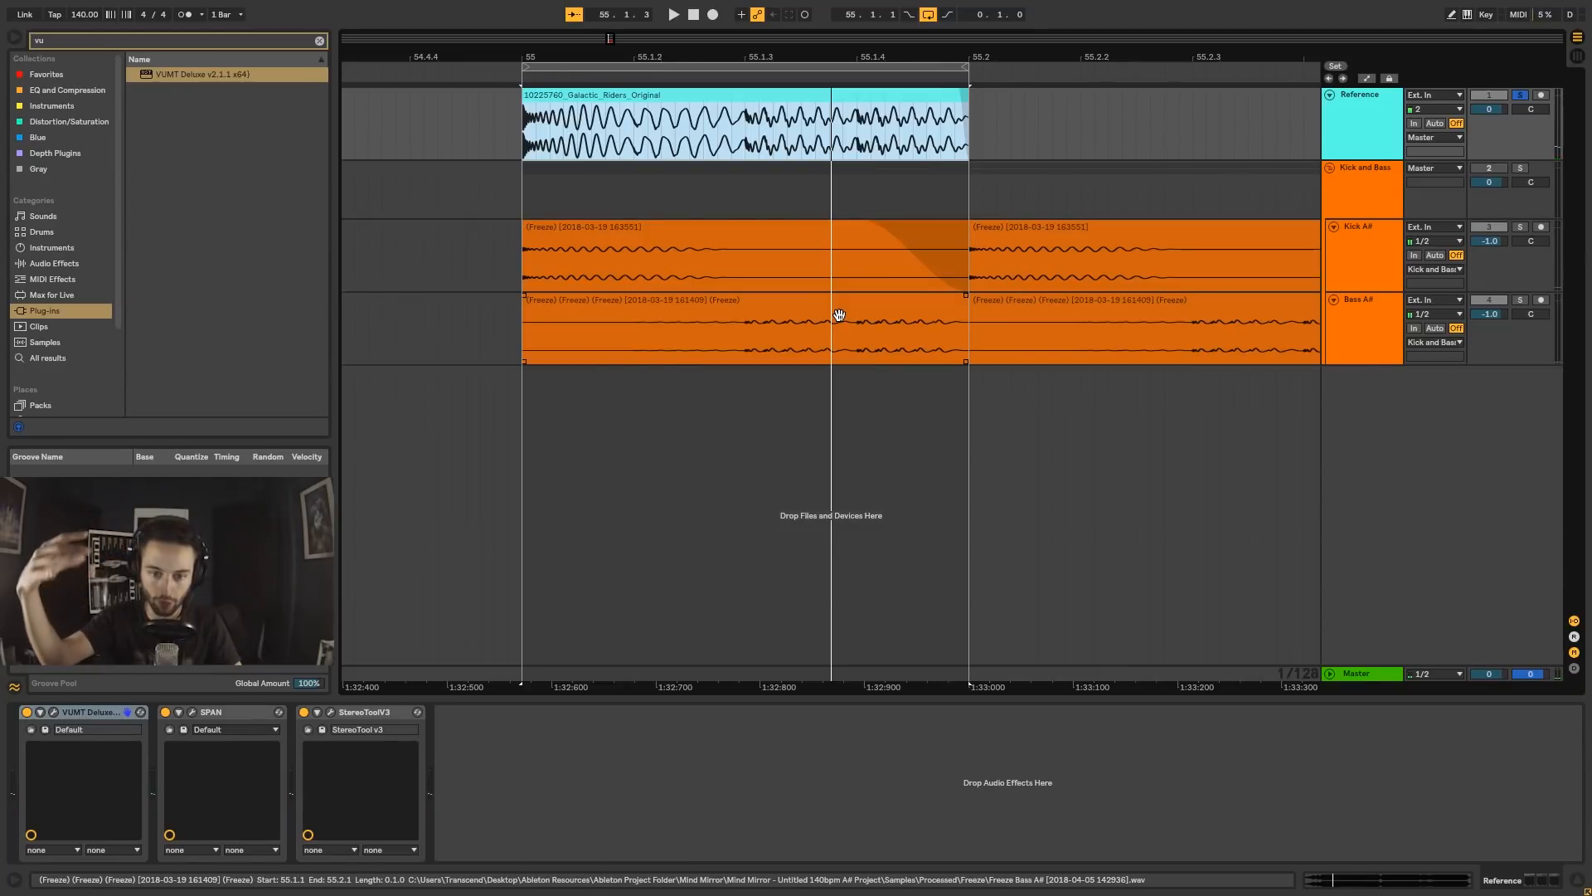
- Play the looped Reference beat again and stop playback
{"action": "key", "text": "Up"}
{"action": "key", "text": "Up"}
{"action": "key", "text": "Up"}
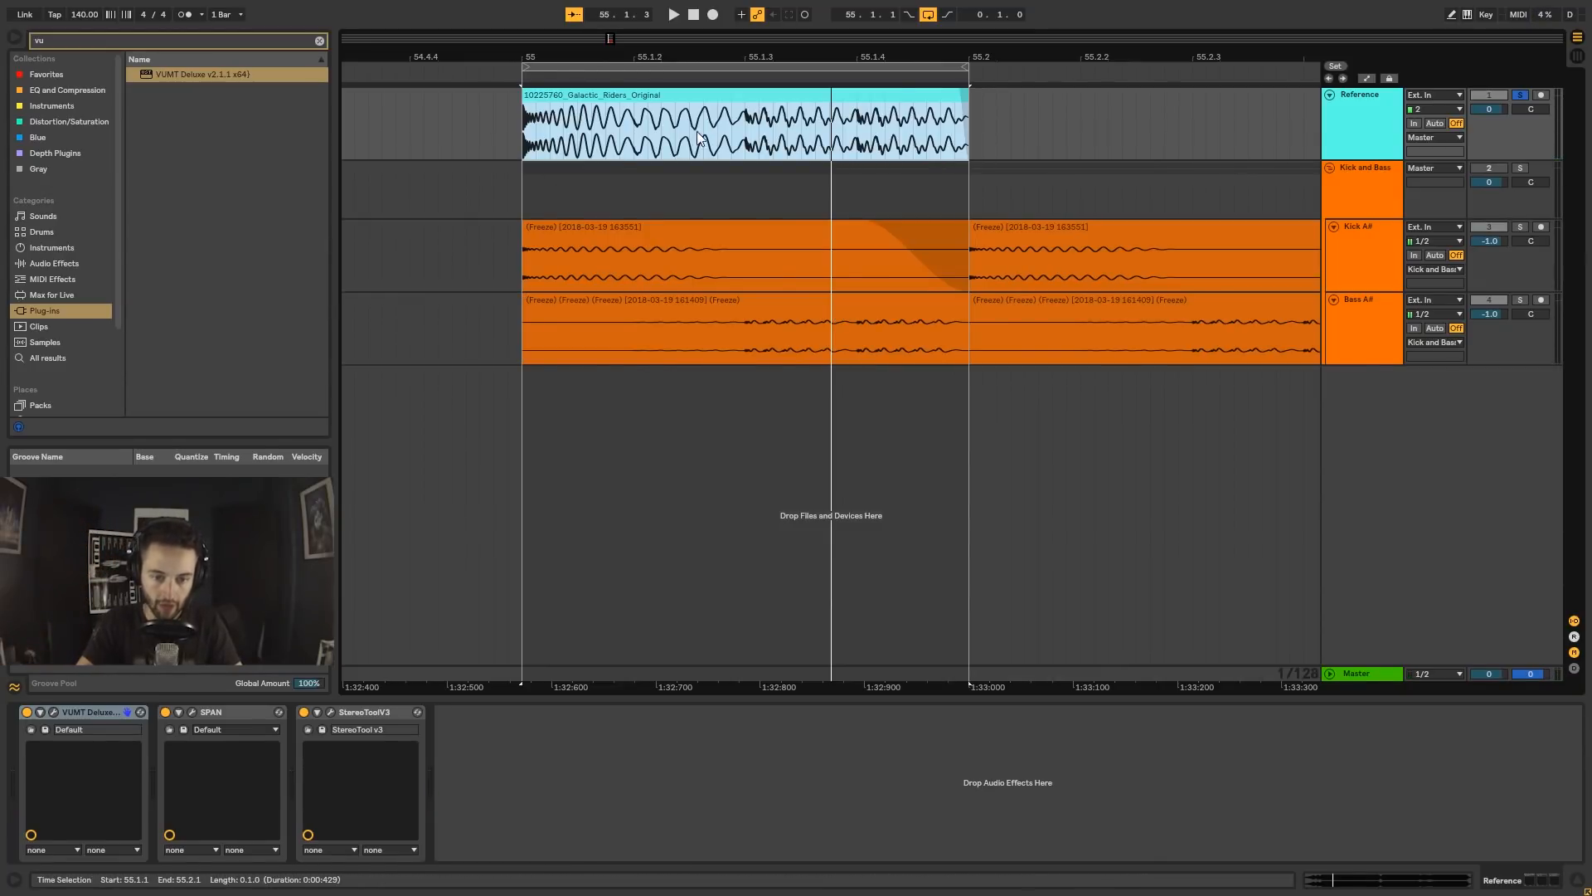
{"action": "key", "text": "space"}
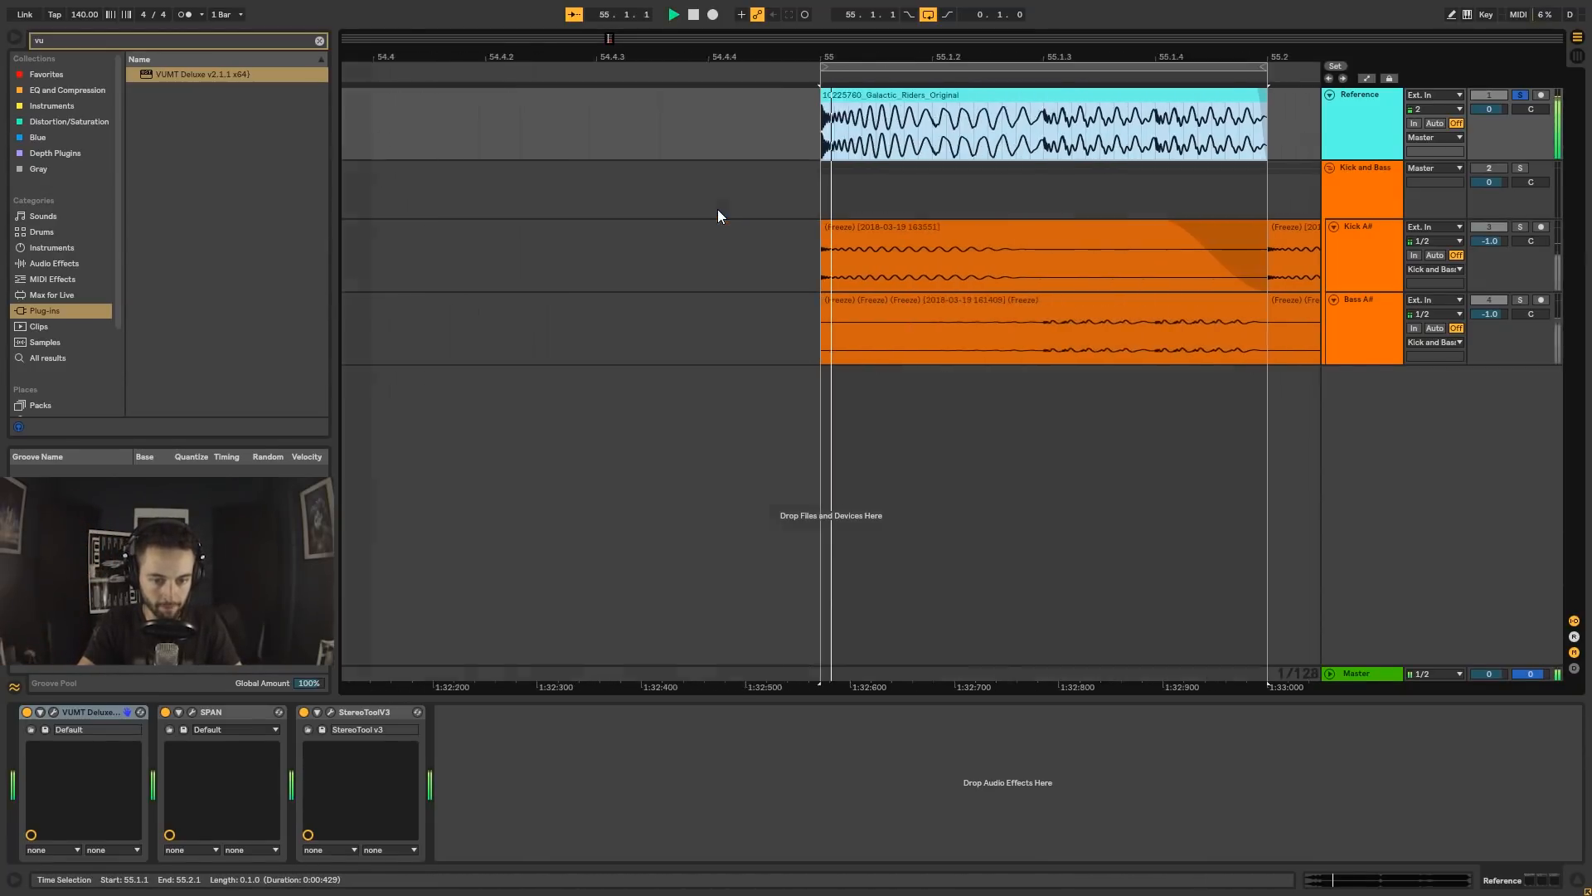
{"action": "key", "text": "space"}
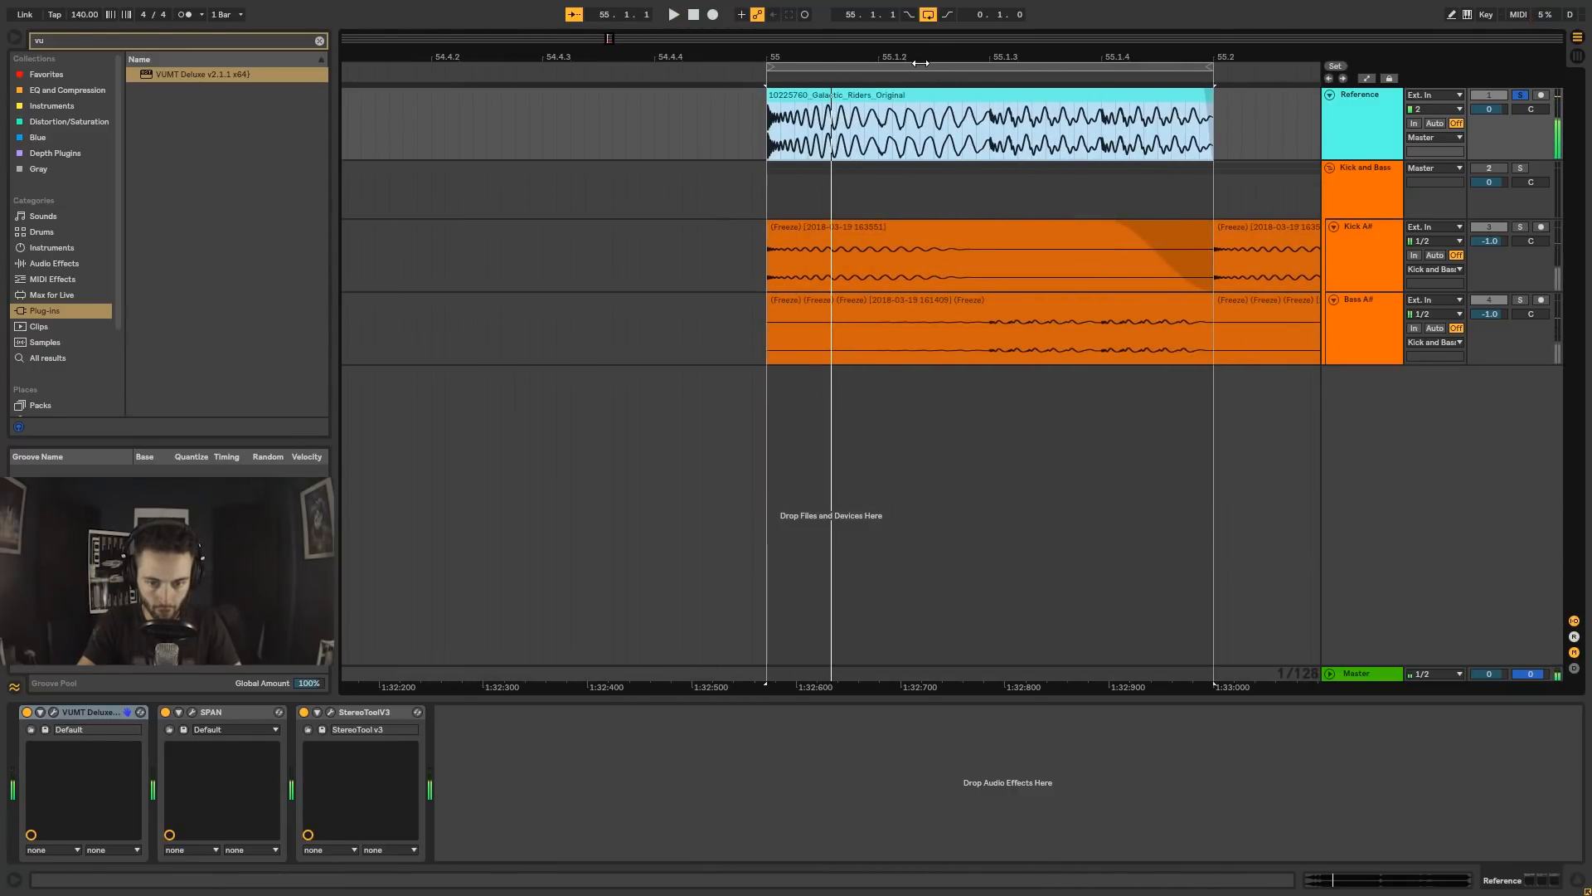
- Audition the looped beat with the Kick and Bass group soloed, and switch the solo between it and the Reference track
{"action": "left_click_drag", "start_coordinate": [771, 65], "coordinate": [776, 57]}
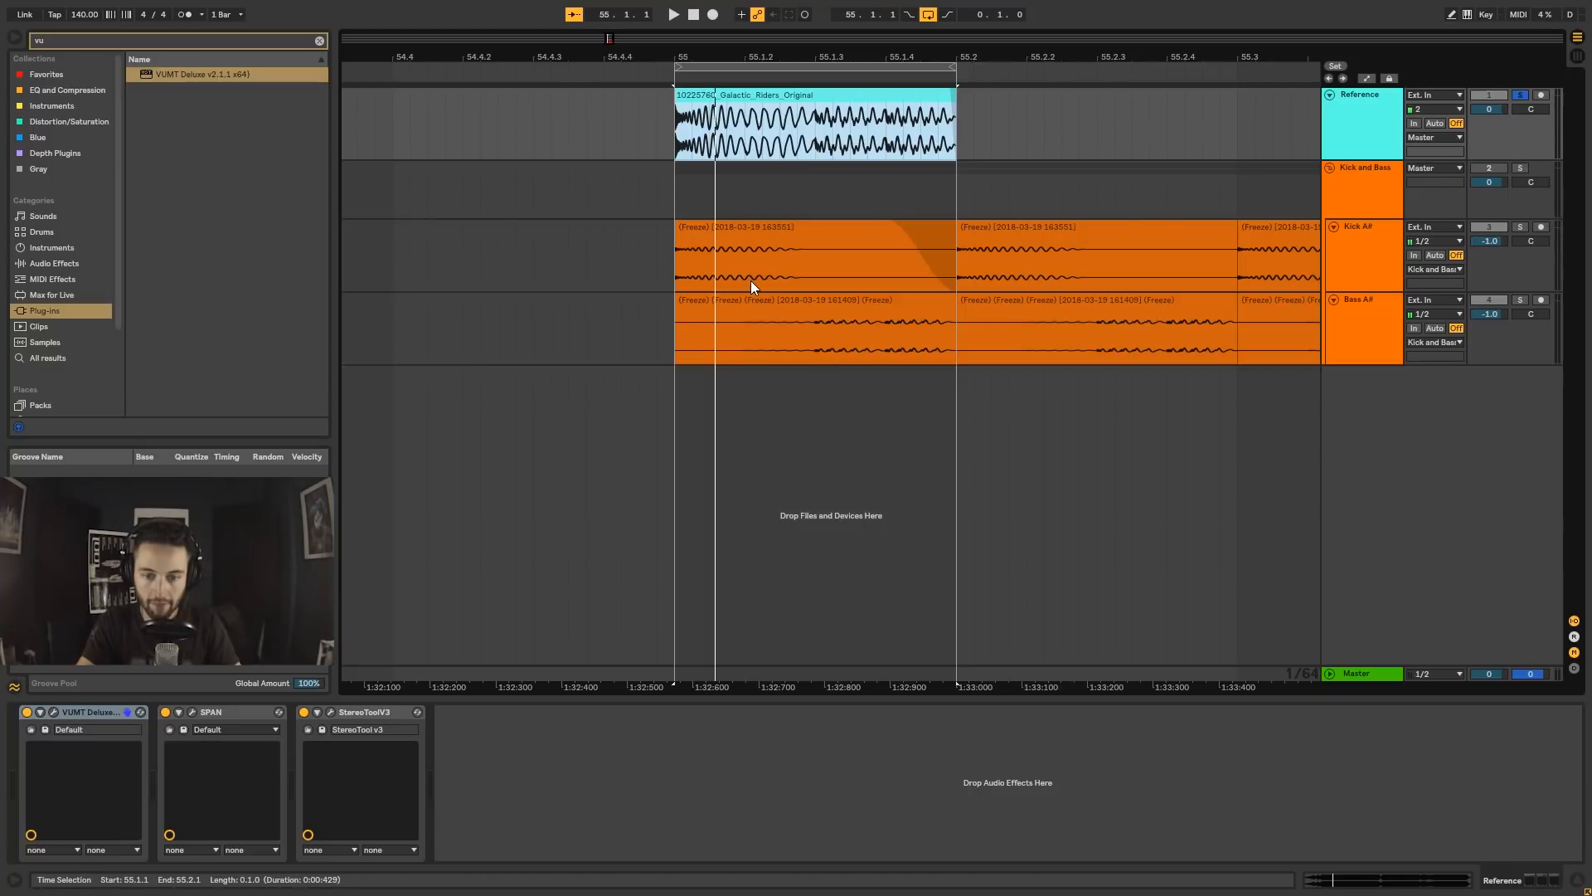
{"action": "left_click", "coordinate": [1520, 167]}
{"action": "key", "text": "space"}
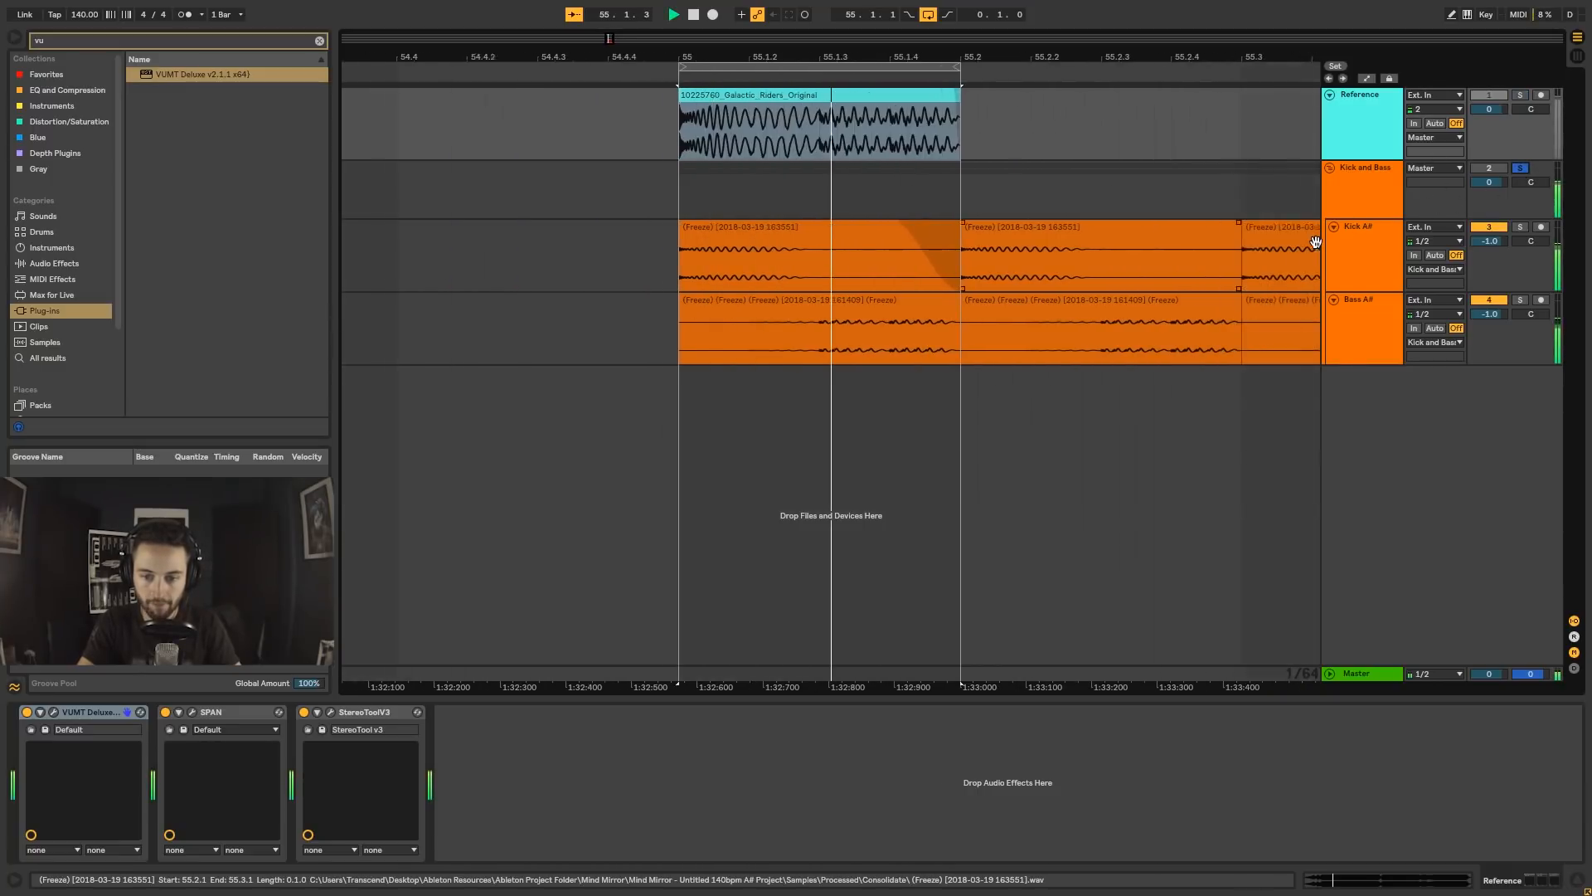
{"action": "scroll", "coordinate": [1315, 242], "scroll_direction": "right", "scroll_amount": 3}
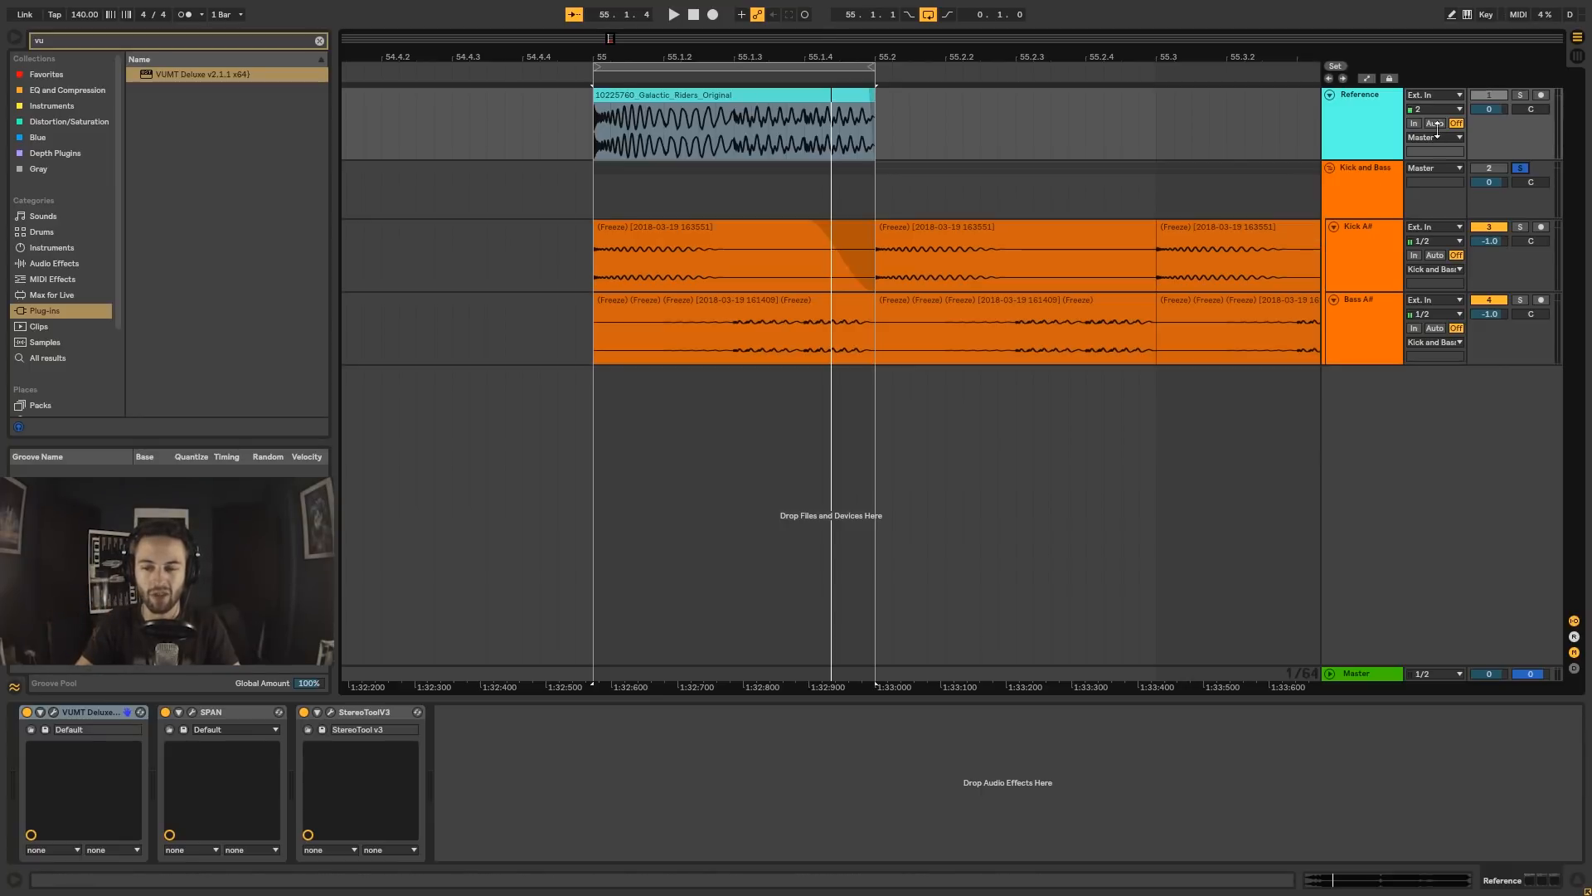
{"action": "left_click", "coordinate": [1520, 95]}
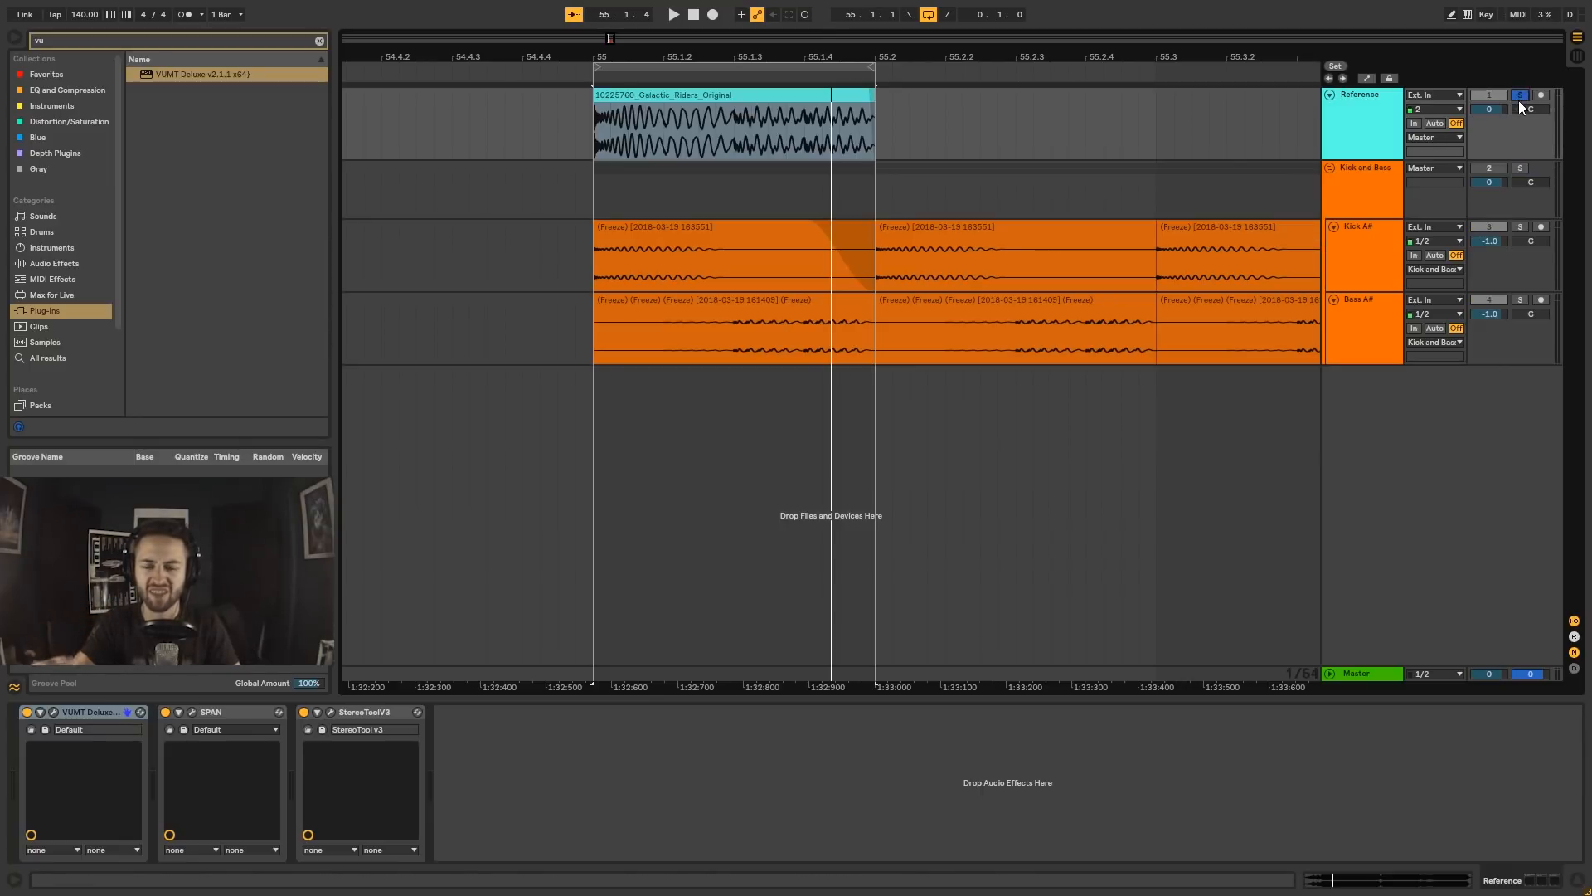
{"action": "left_click", "coordinate": [1521, 167]}
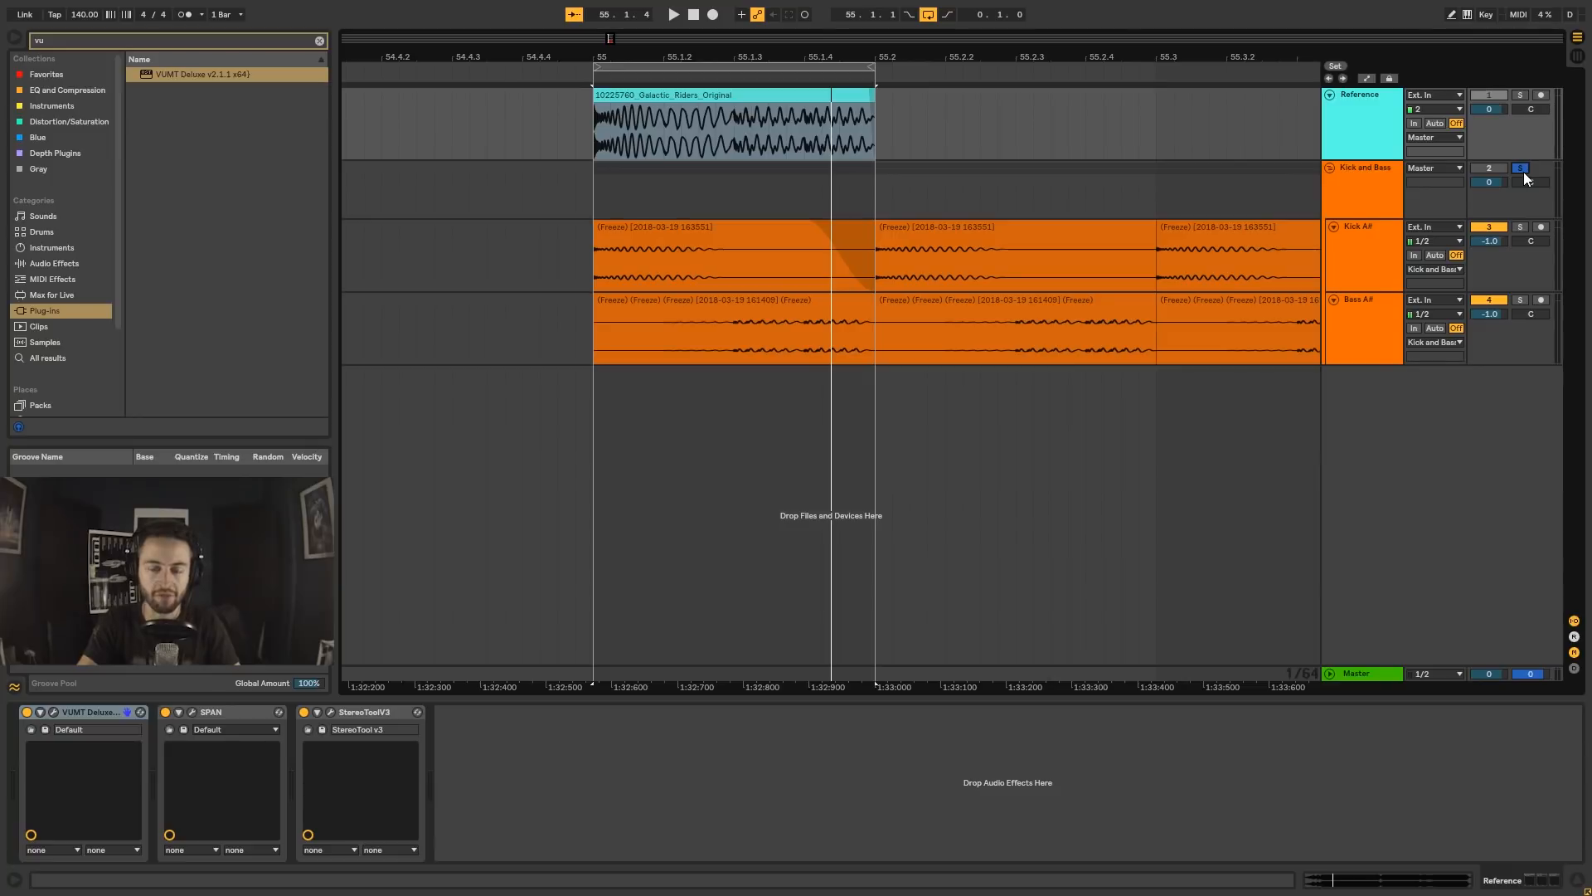
- Open the Reference track's VUMT Deluxe meter and move its window clear of the Reference clip
{"action": "left_click", "coordinate": [796, 94]}
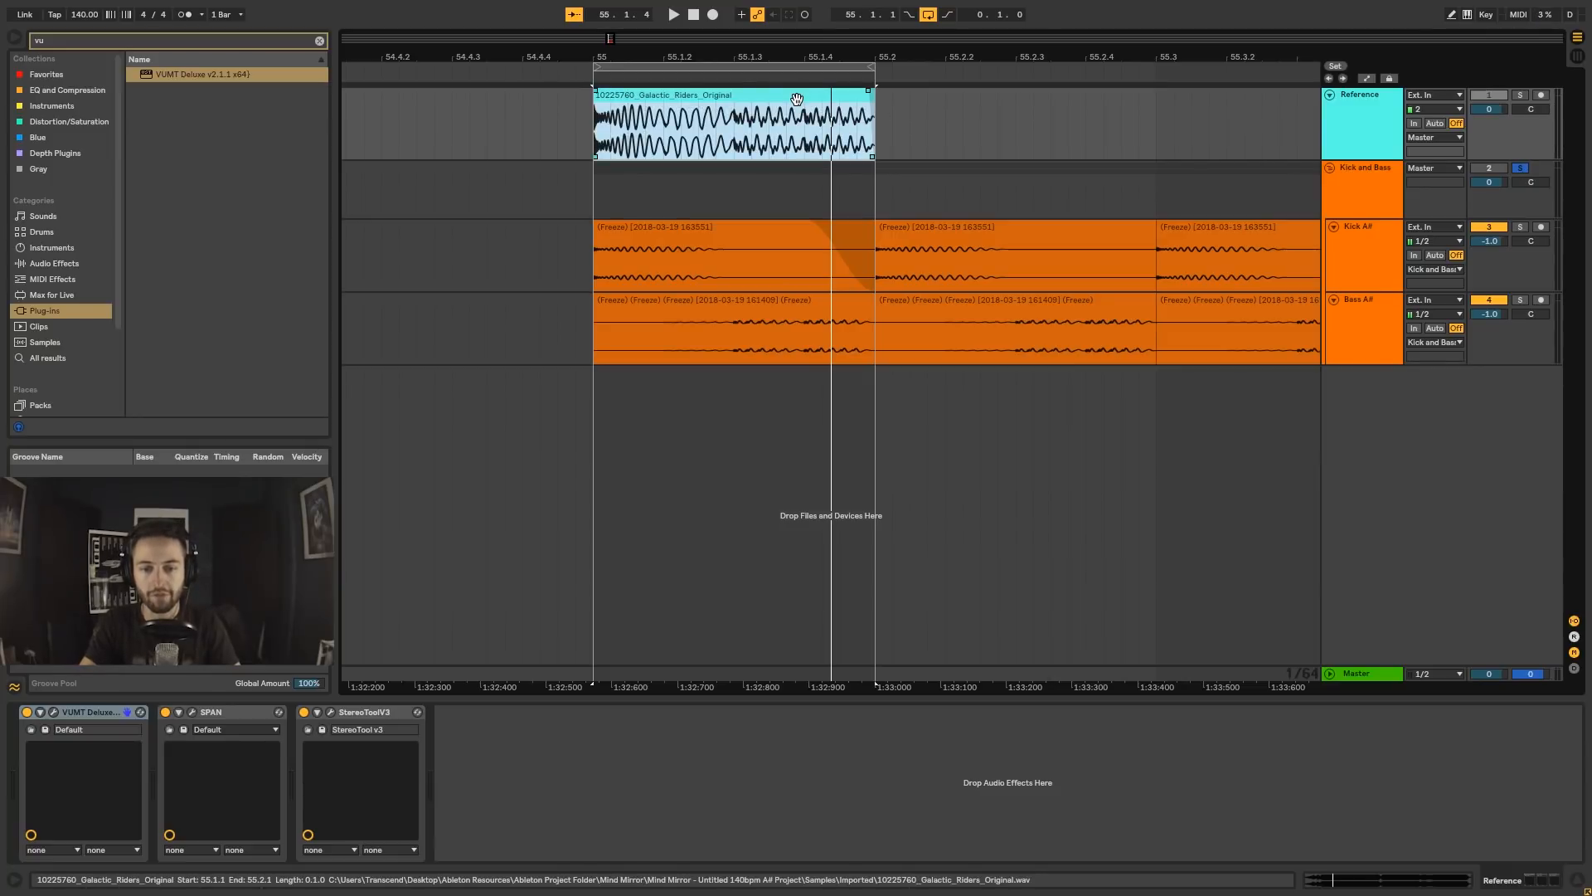
{"action": "left_click", "coordinate": [1374, 114]}
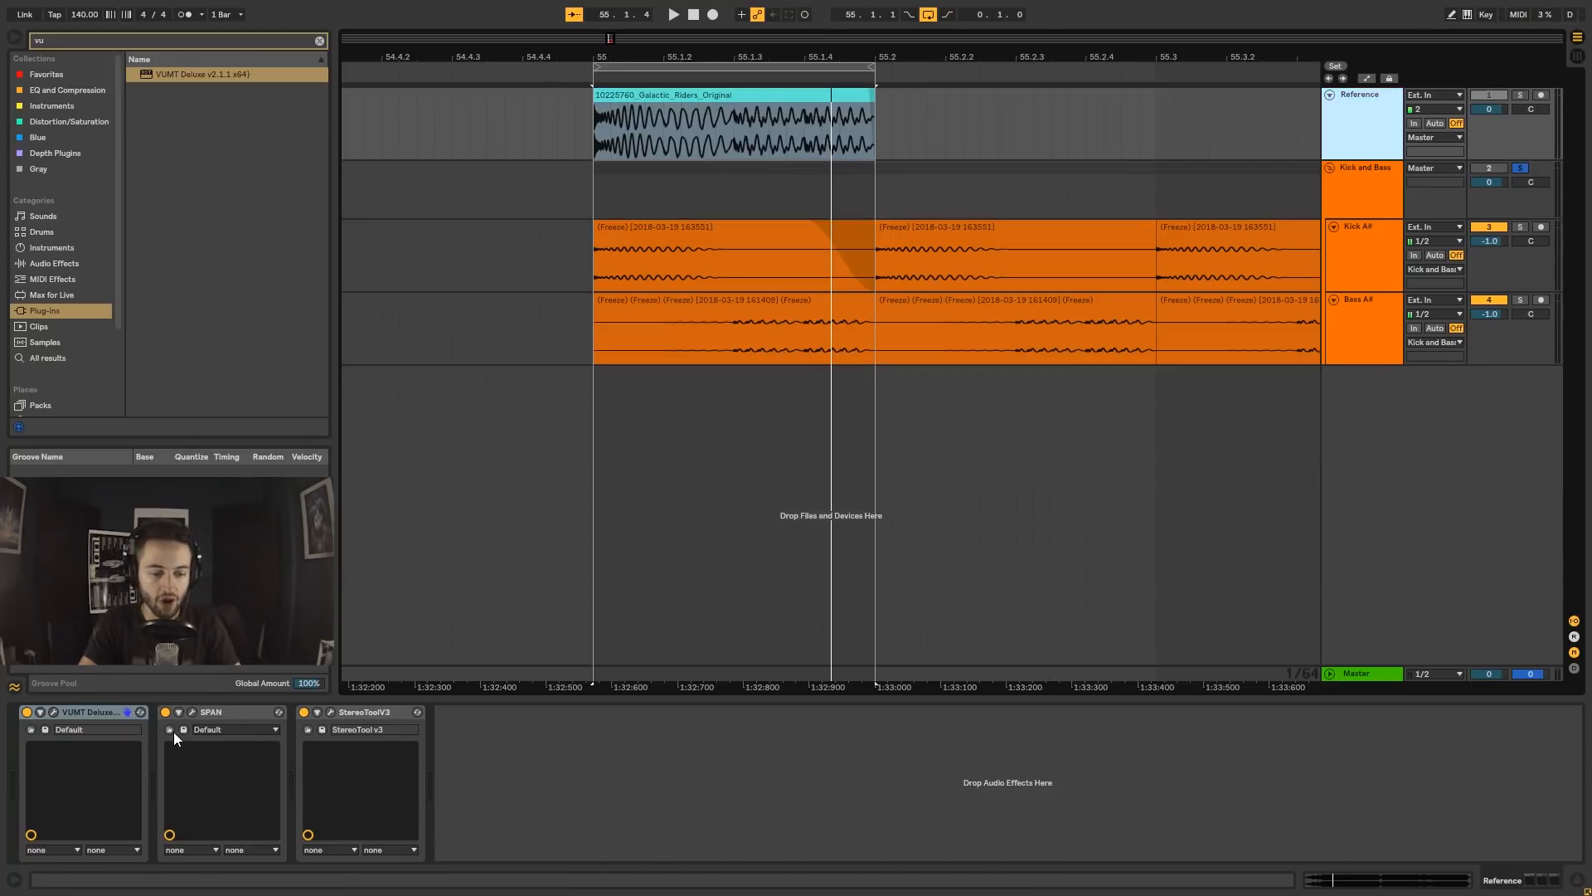
{"action": "left_click", "coordinate": [682, 114]}
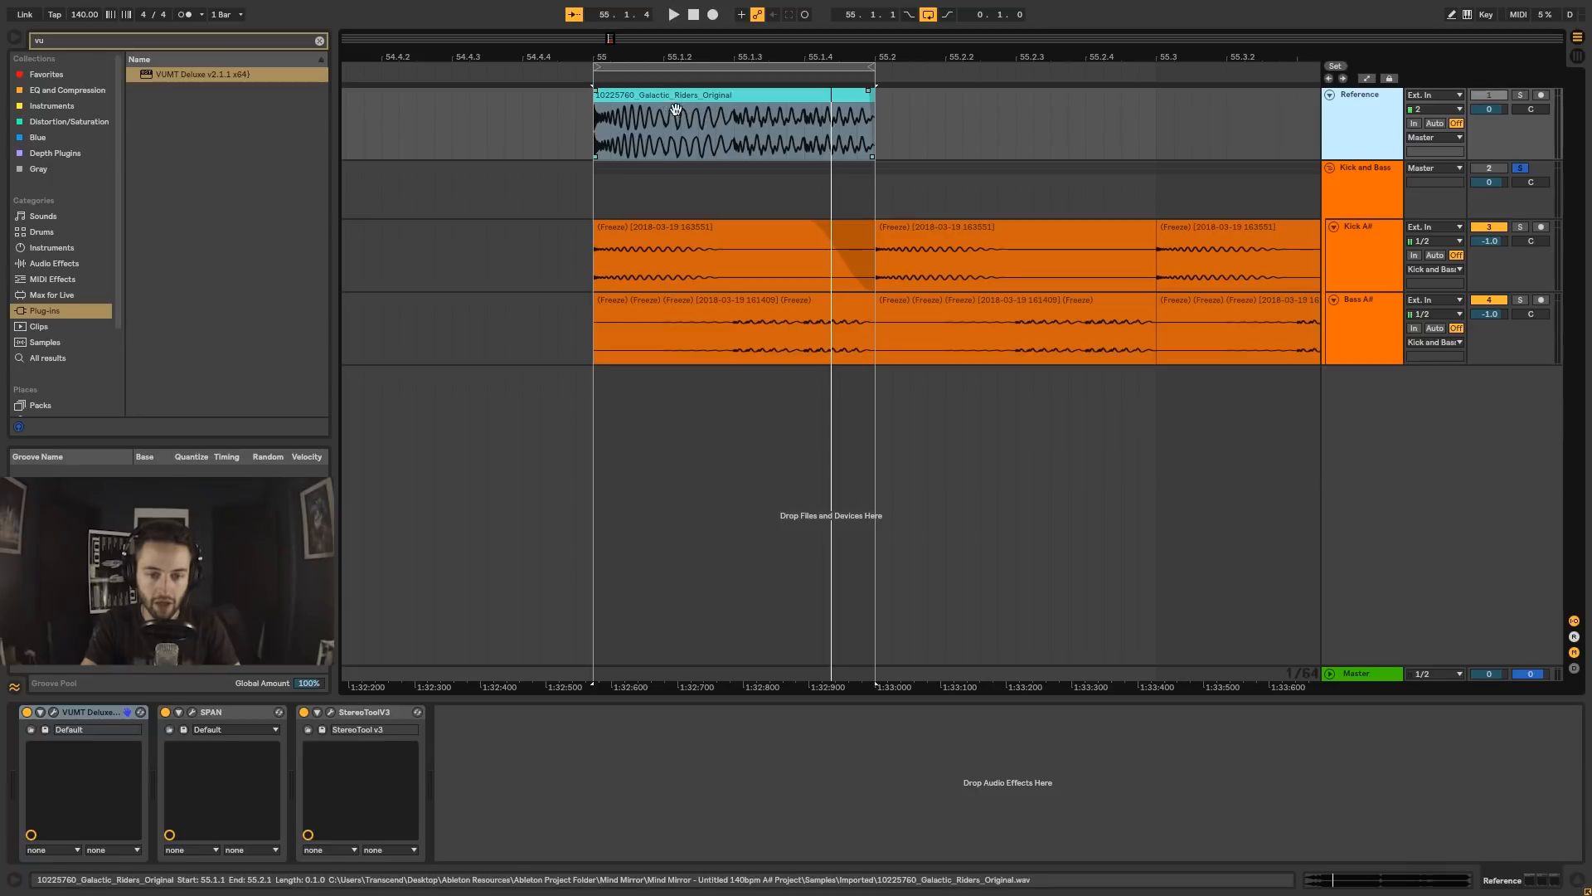
{"action": "left_click", "coordinate": [688, 112]}
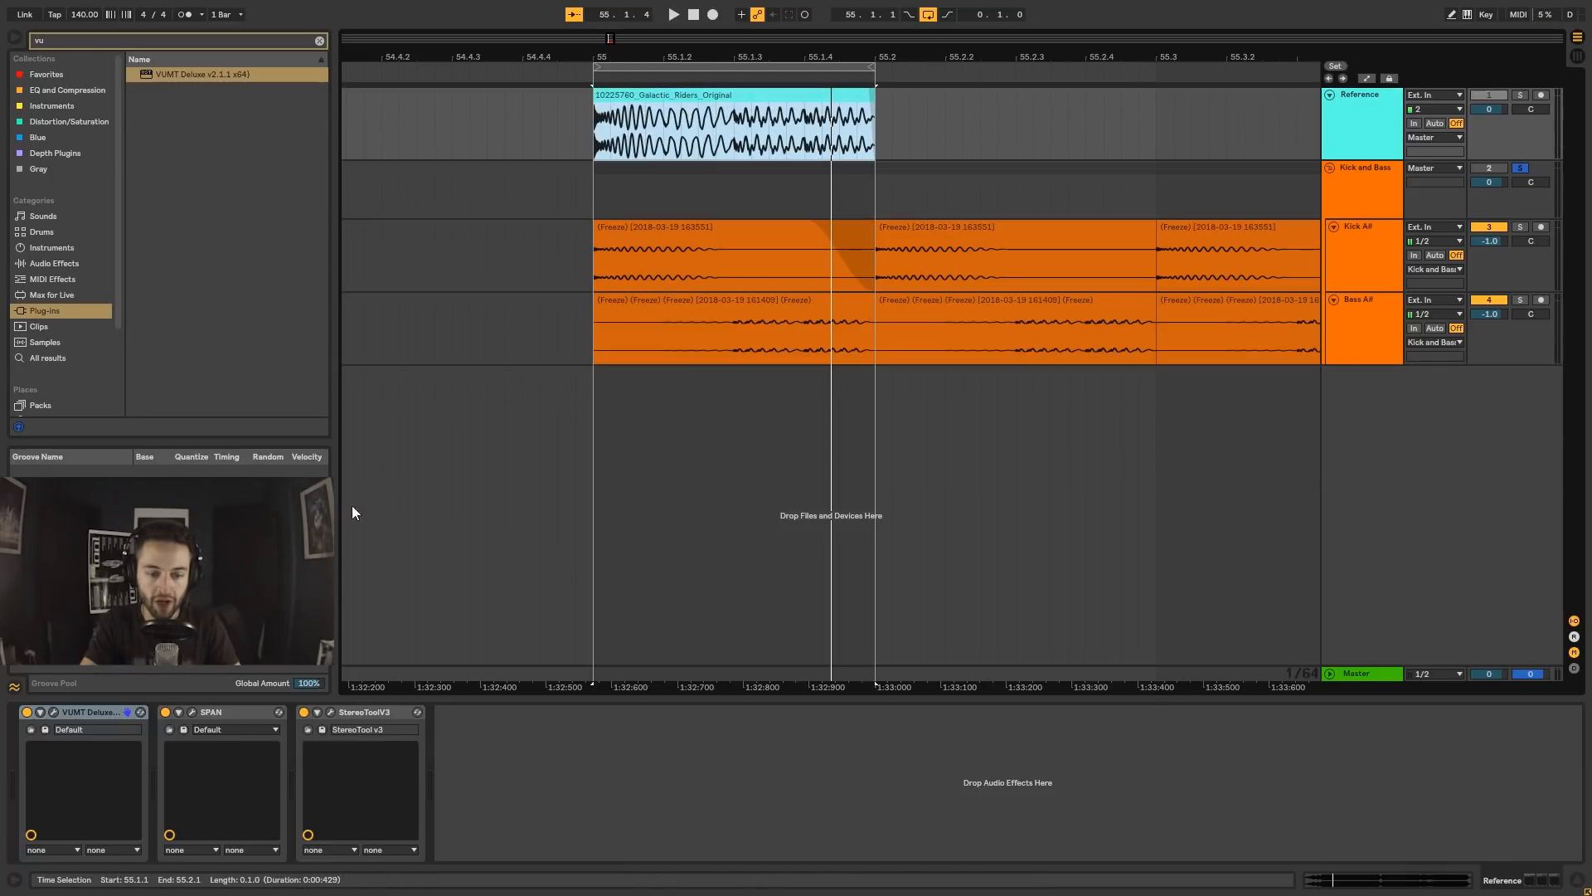
{"action": "left_click", "coordinate": [53, 711]}
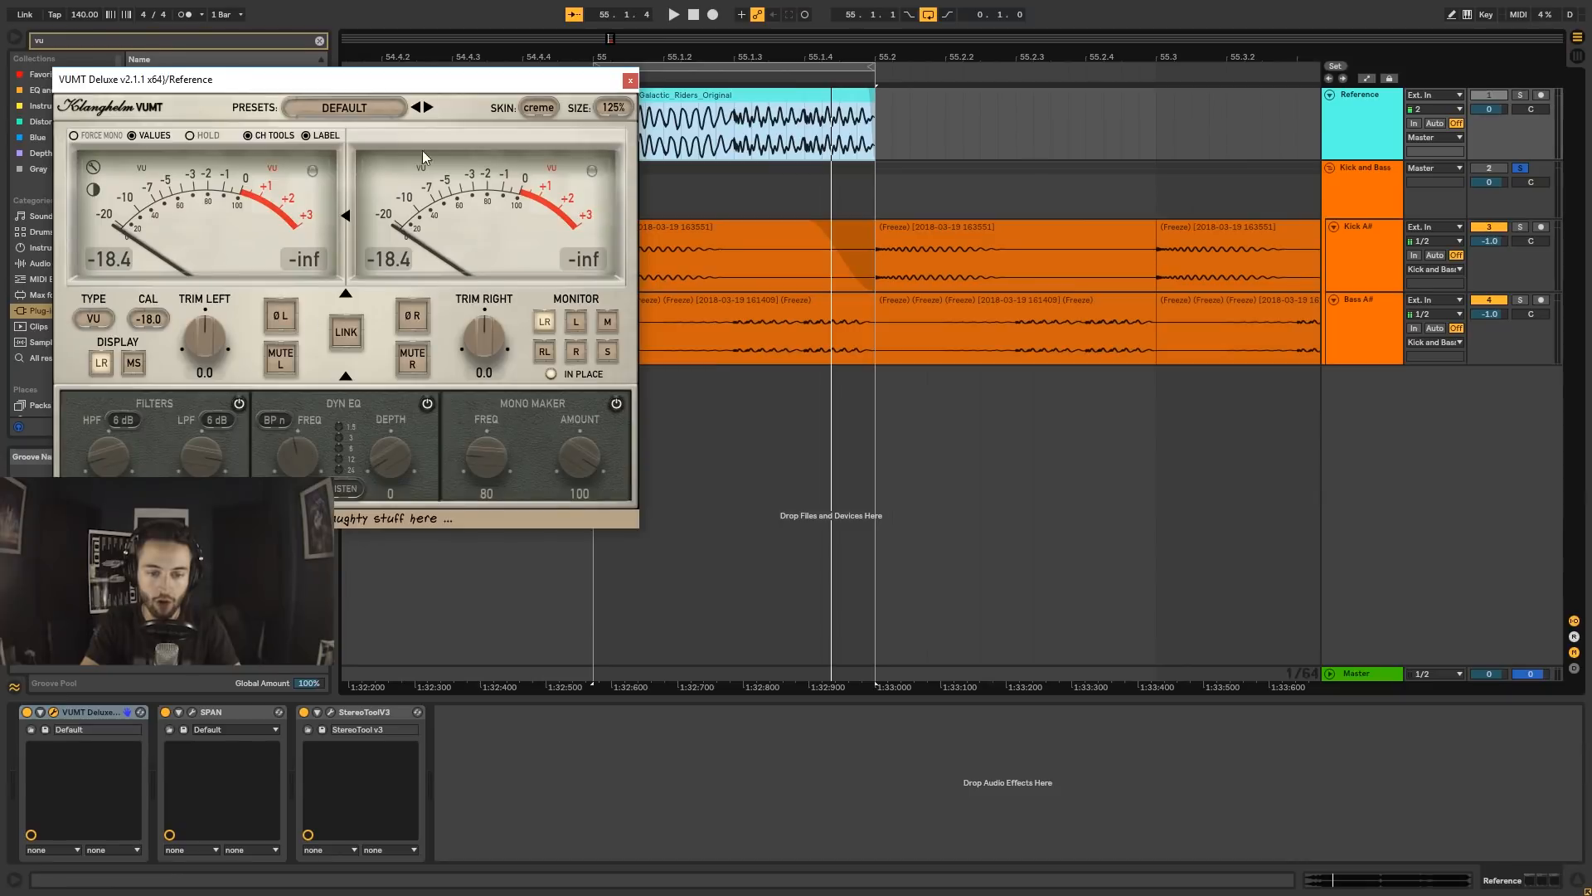
{"action": "left_click_drag", "start_coordinate": [445, 88], "coordinate": [914, 219]}
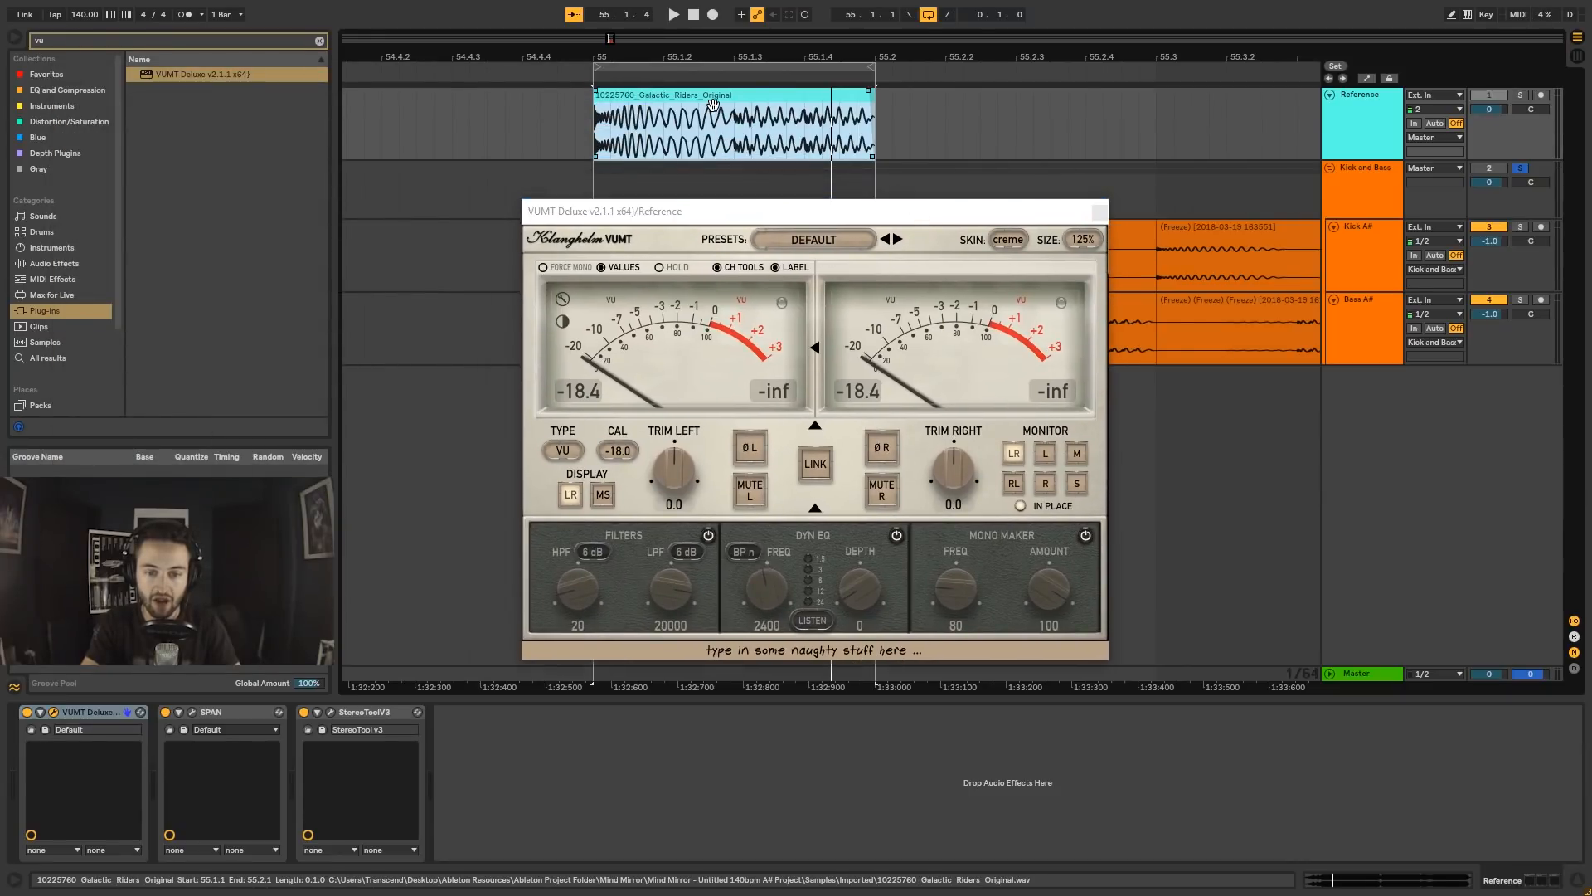
- During loop playback, link both channels of the Kick and Bass group's VUMT Deluxe and set the trim to 0.4
{"action": "left_click", "coordinate": [839, 194]}
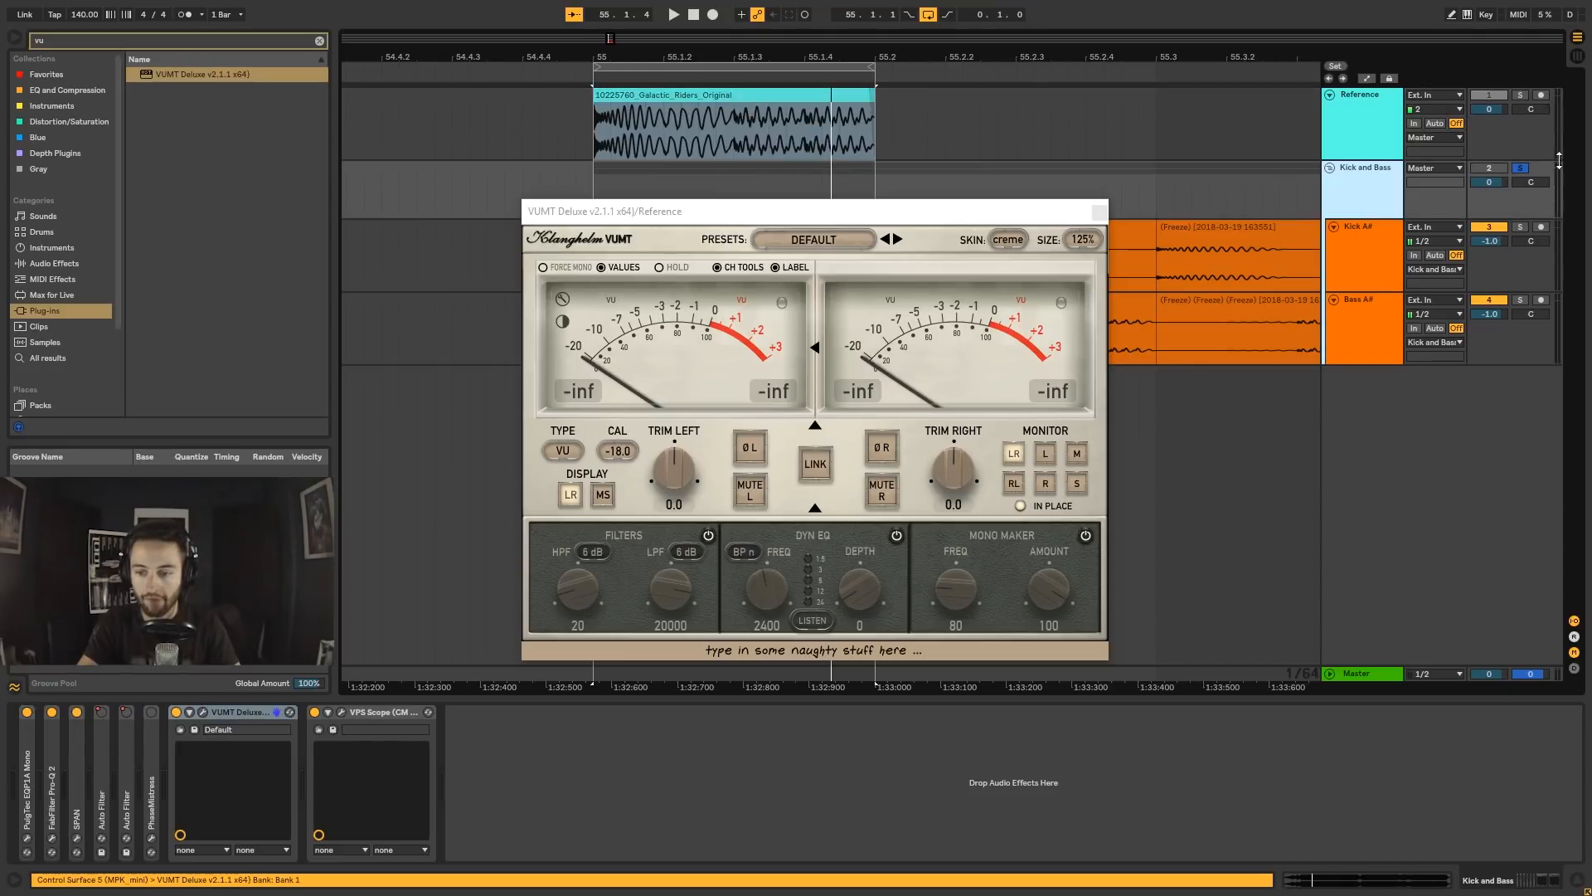
{"action": "left_click", "coordinate": [202, 713]}
{"action": "left_click_drag", "start_coordinate": [591, 330], "coordinate": [673, 339]}
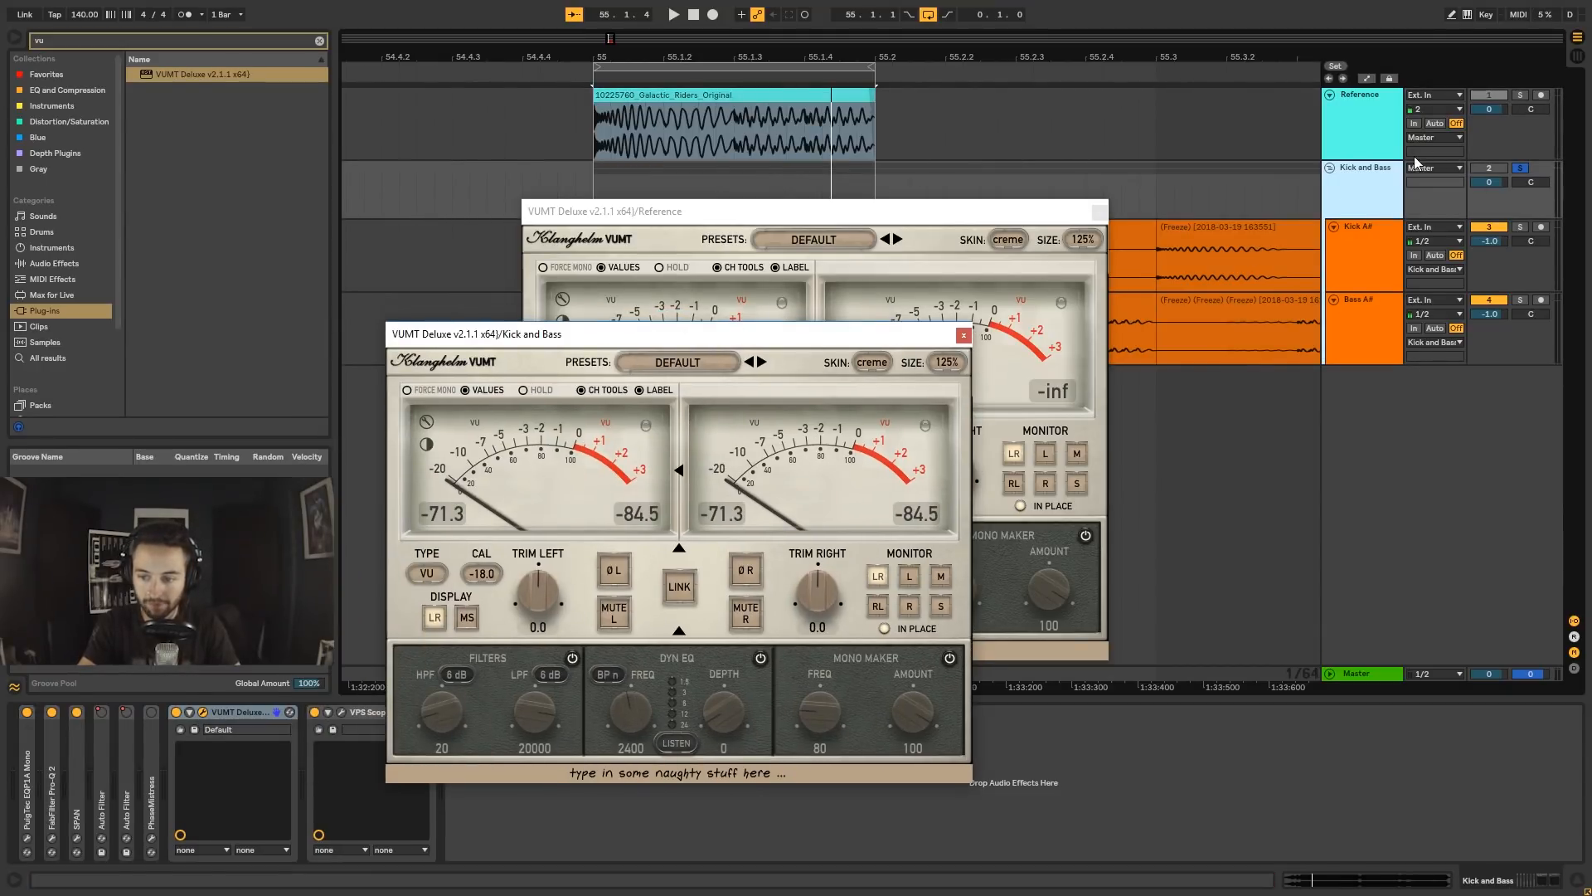
{"action": "key", "text": "space"}
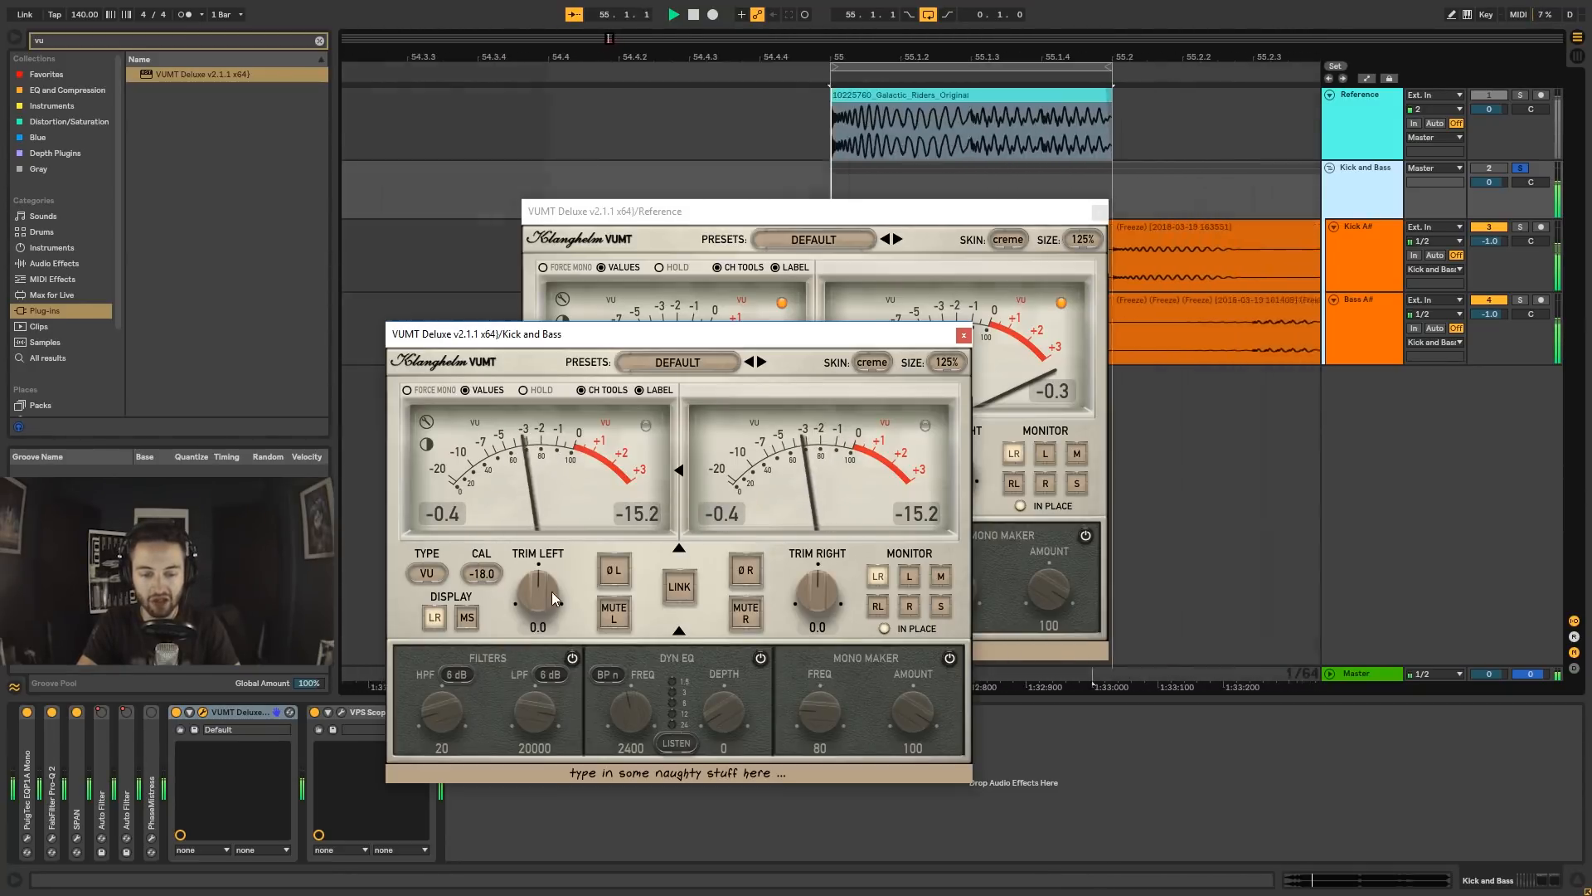
{"action": "left_click", "coordinate": [670, 587]}
{"action": "left_click_drag", "start_coordinate": [538, 594], "coordinate": [537, 589]}
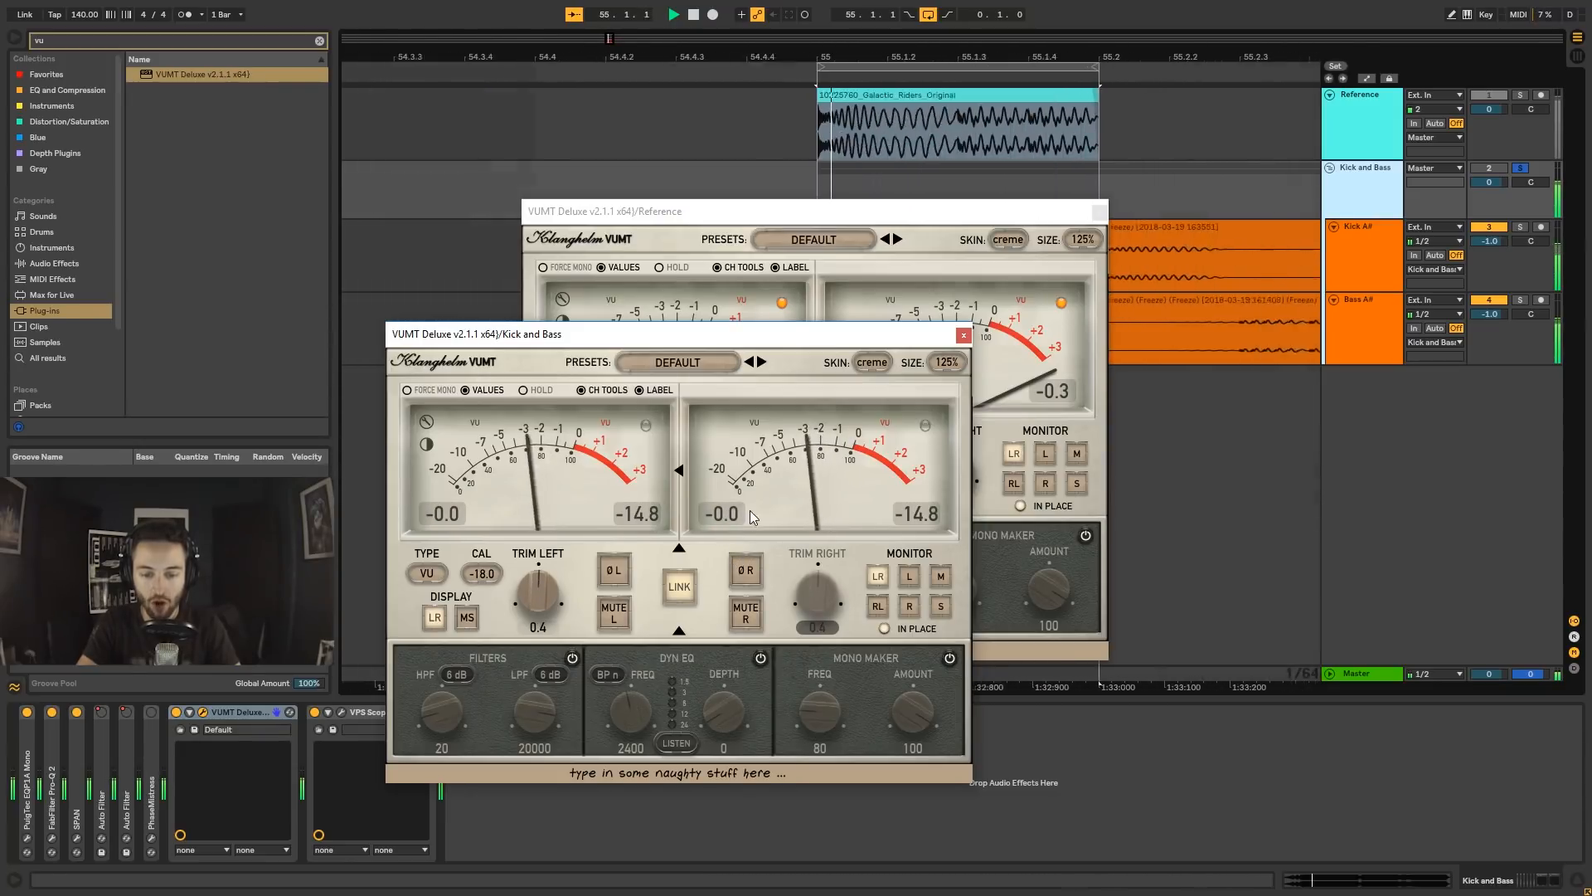
{"action": "key", "text": "space"}
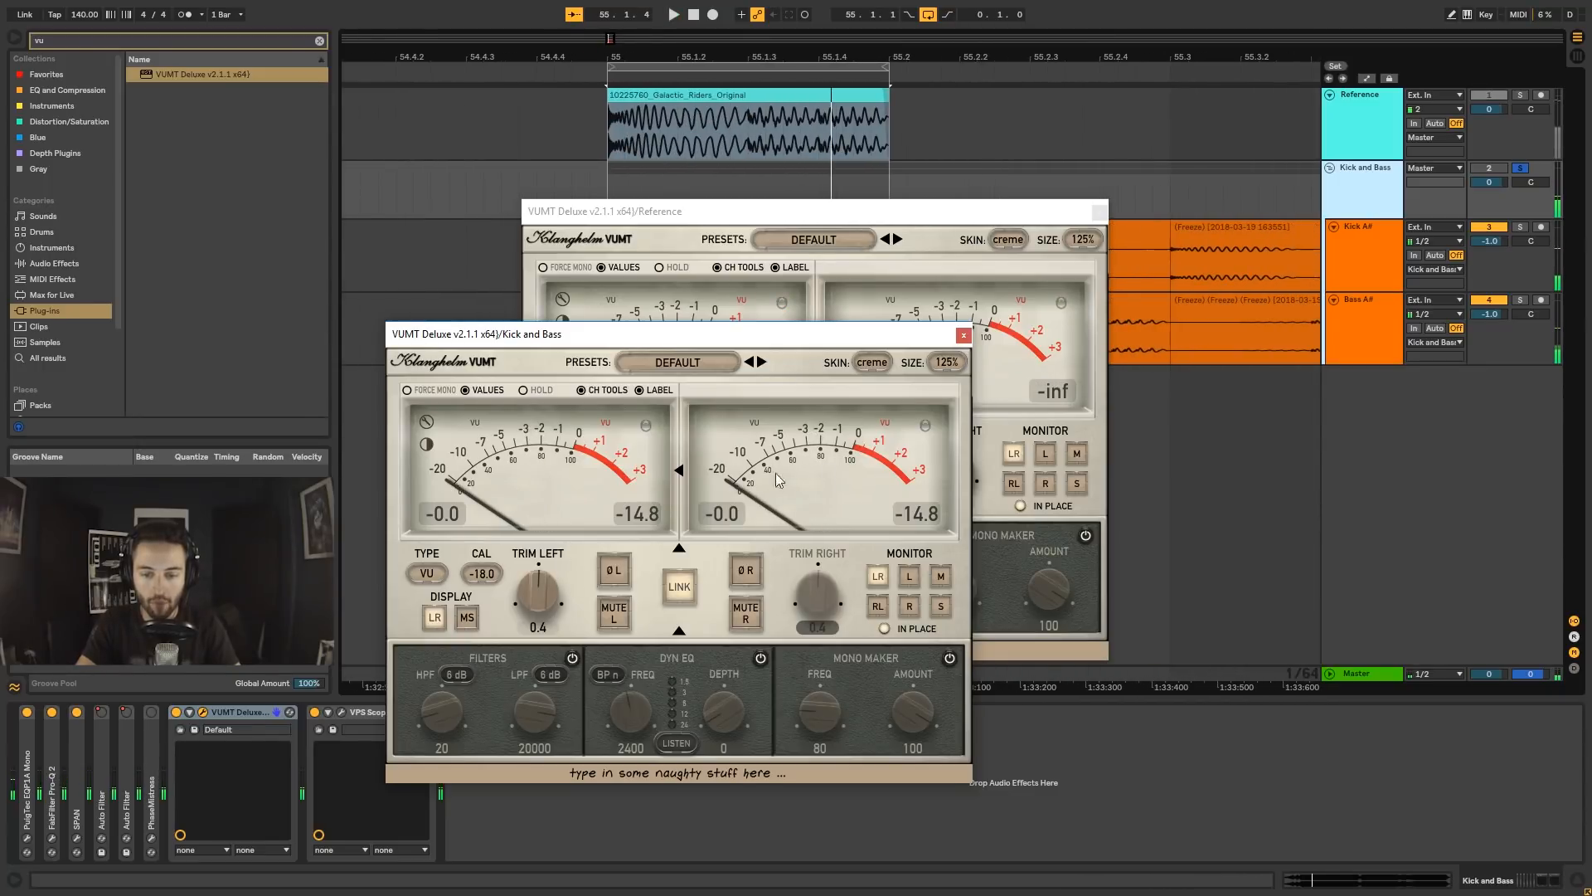
{"action": "left_click", "coordinate": [962, 338]}
- Solo the Reference track and, during playback, link its VUMT Deluxe channels and set the trim to -15.3
{"action": "left_click", "coordinate": [753, 107]}
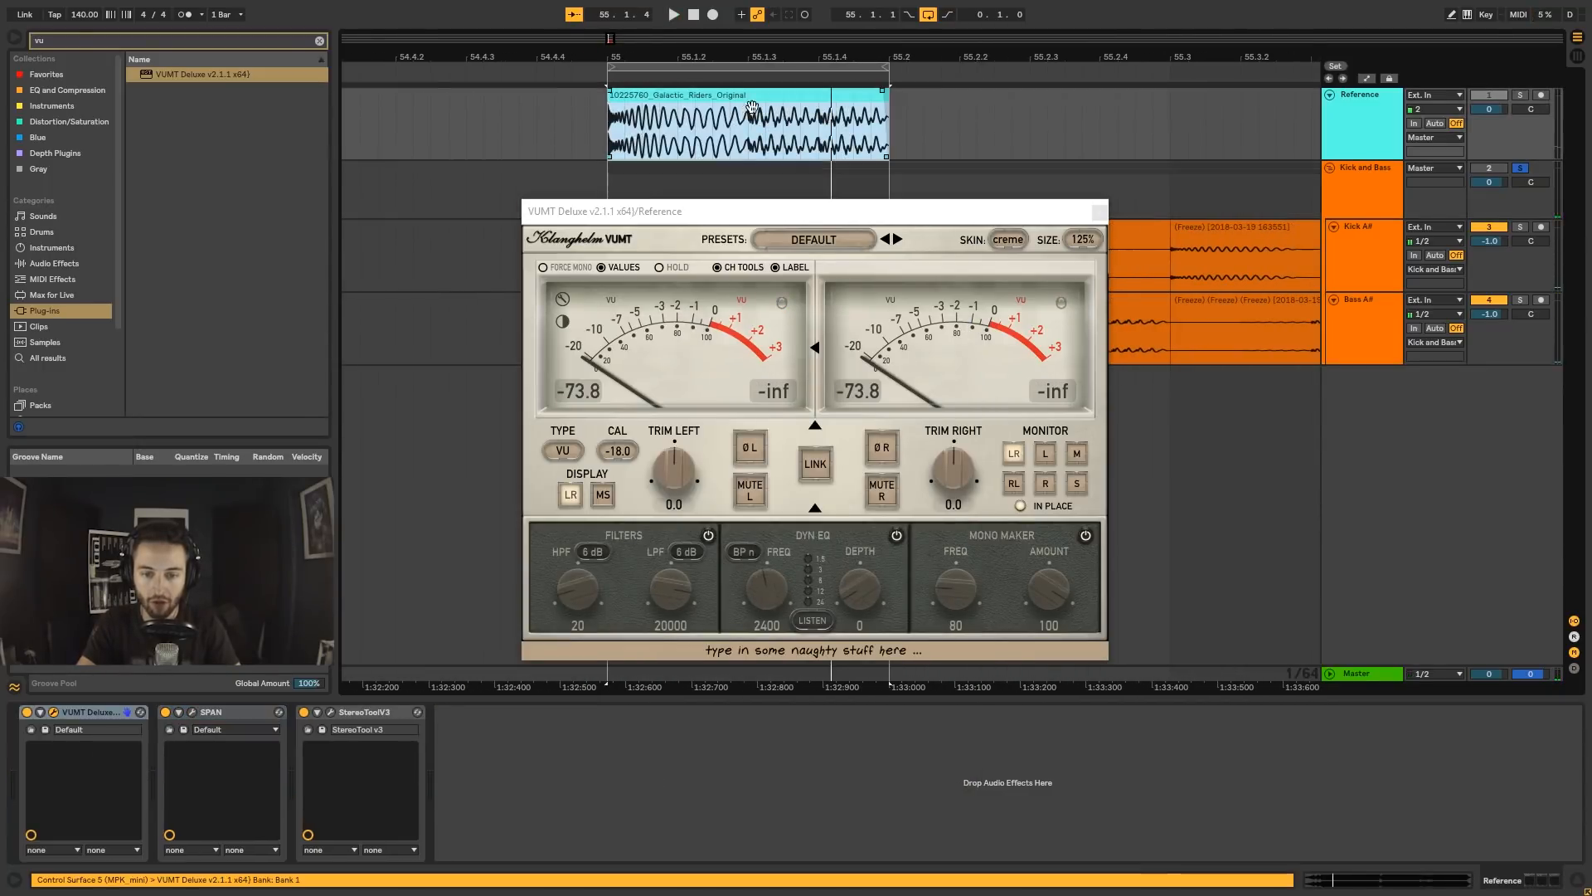
{"action": "left_click", "coordinate": [1521, 95]}
{"action": "left_click", "coordinate": [711, 105]}
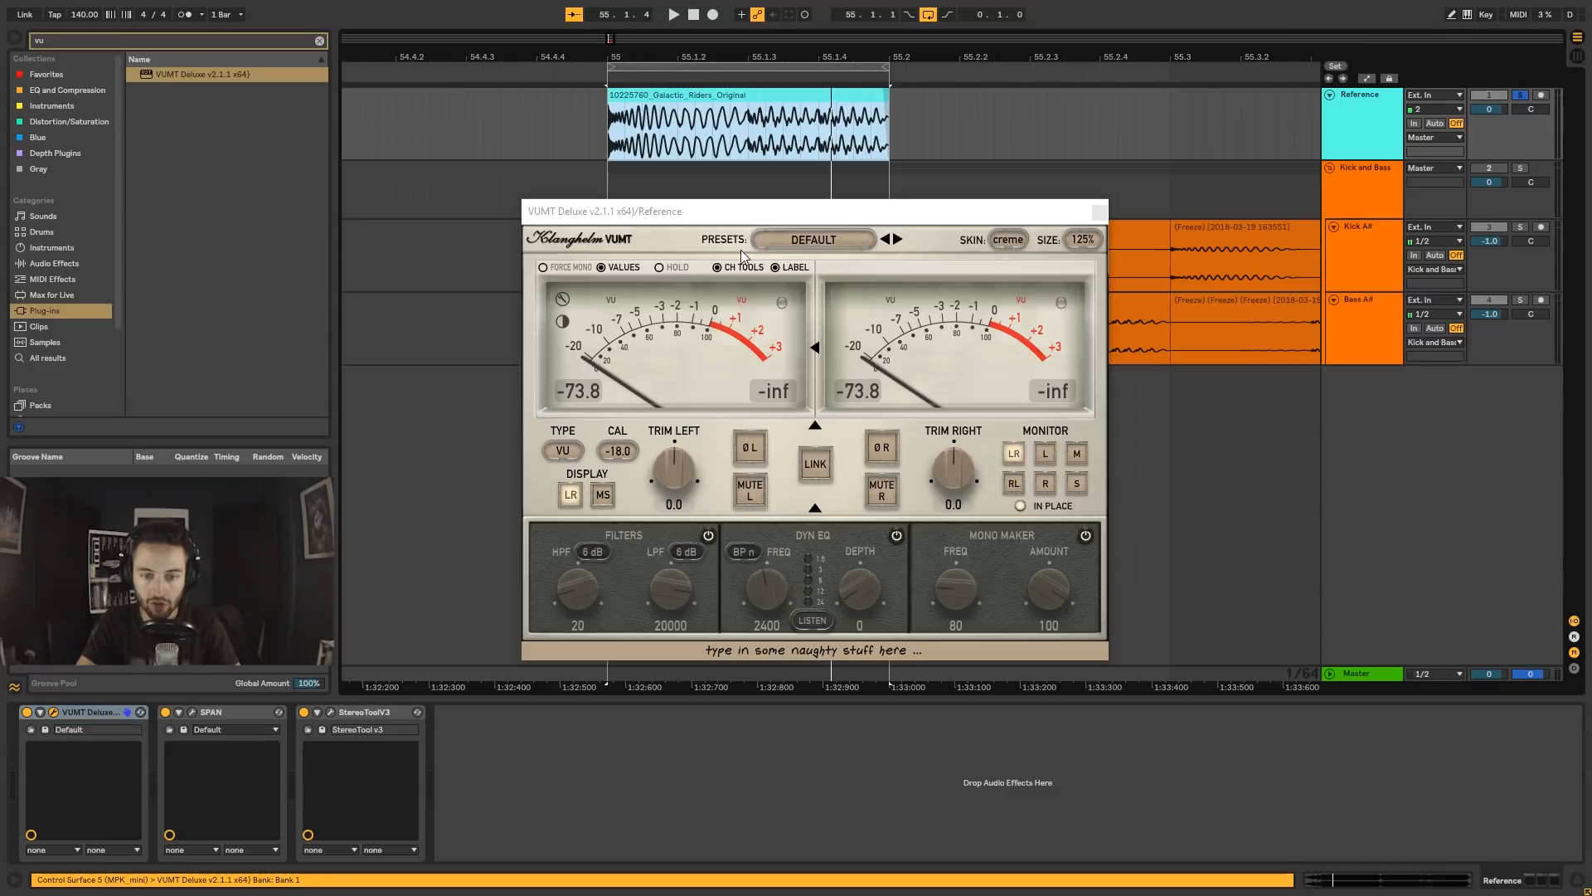
{"action": "key", "text": "space"}
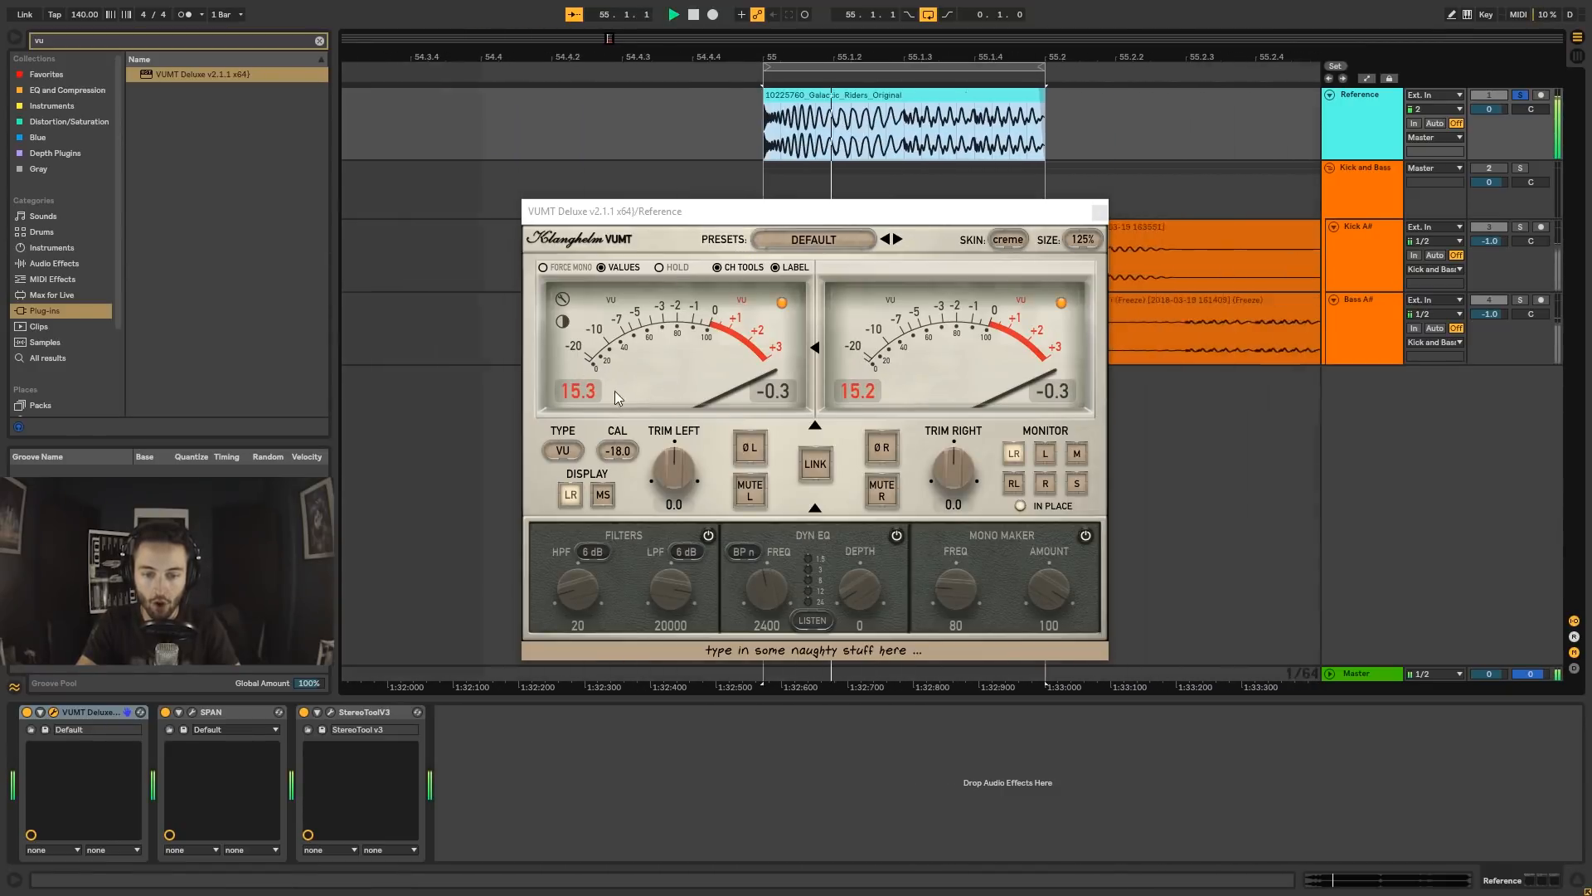
{"action": "left_click", "coordinate": [814, 466]}
{"action": "left_click_drag", "start_coordinate": [679, 460], "coordinate": [689, 591]}
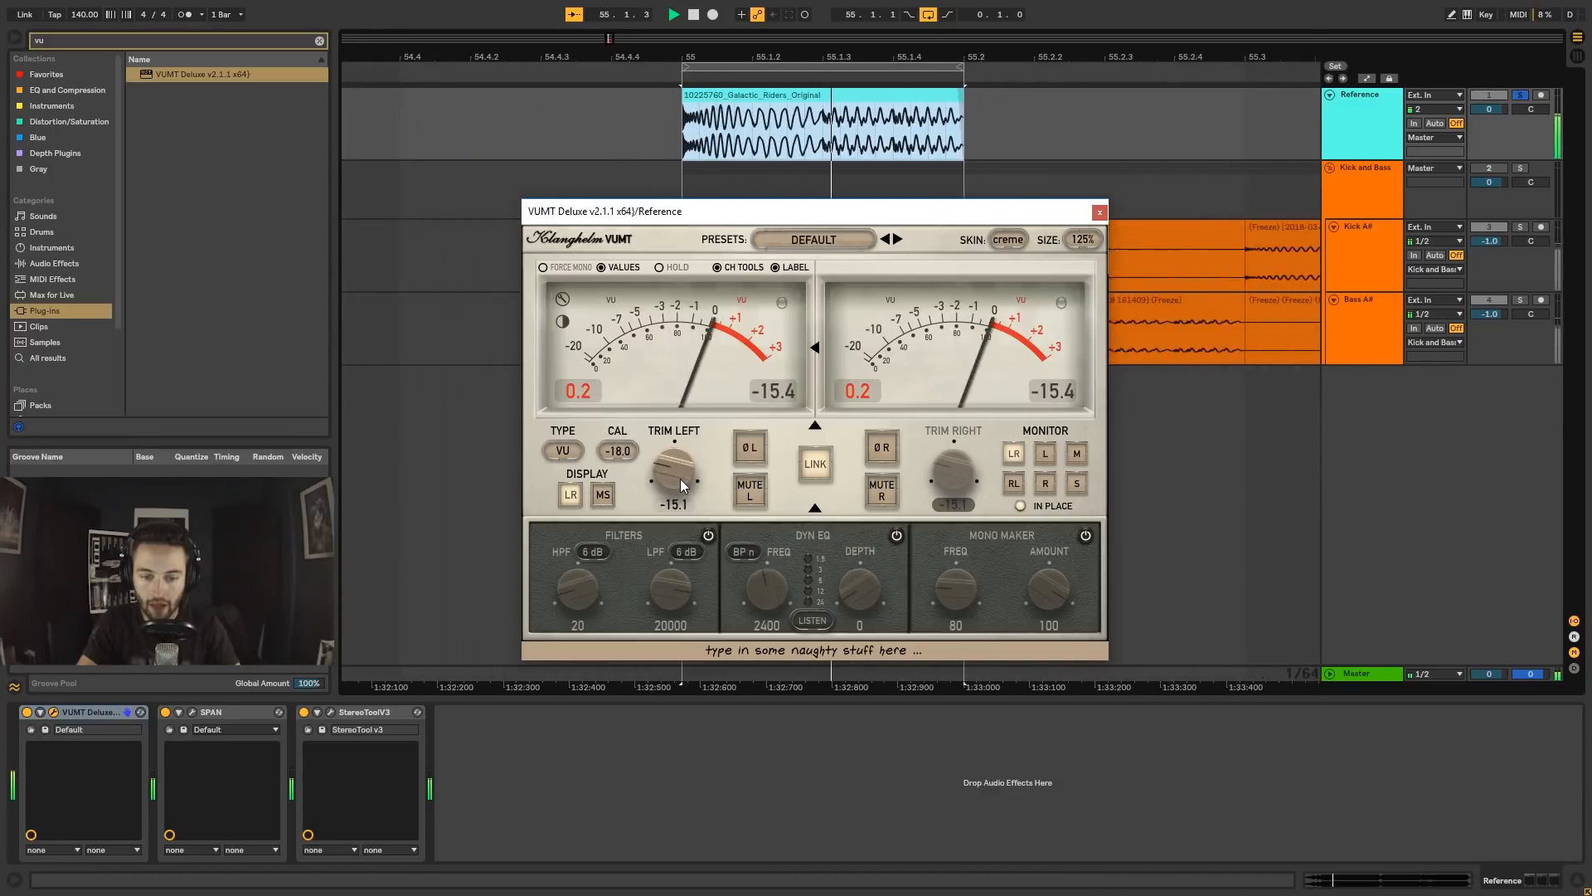
{"action": "left_click_drag", "start_coordinate": [680, 481], "coordinate": [736, 487]}
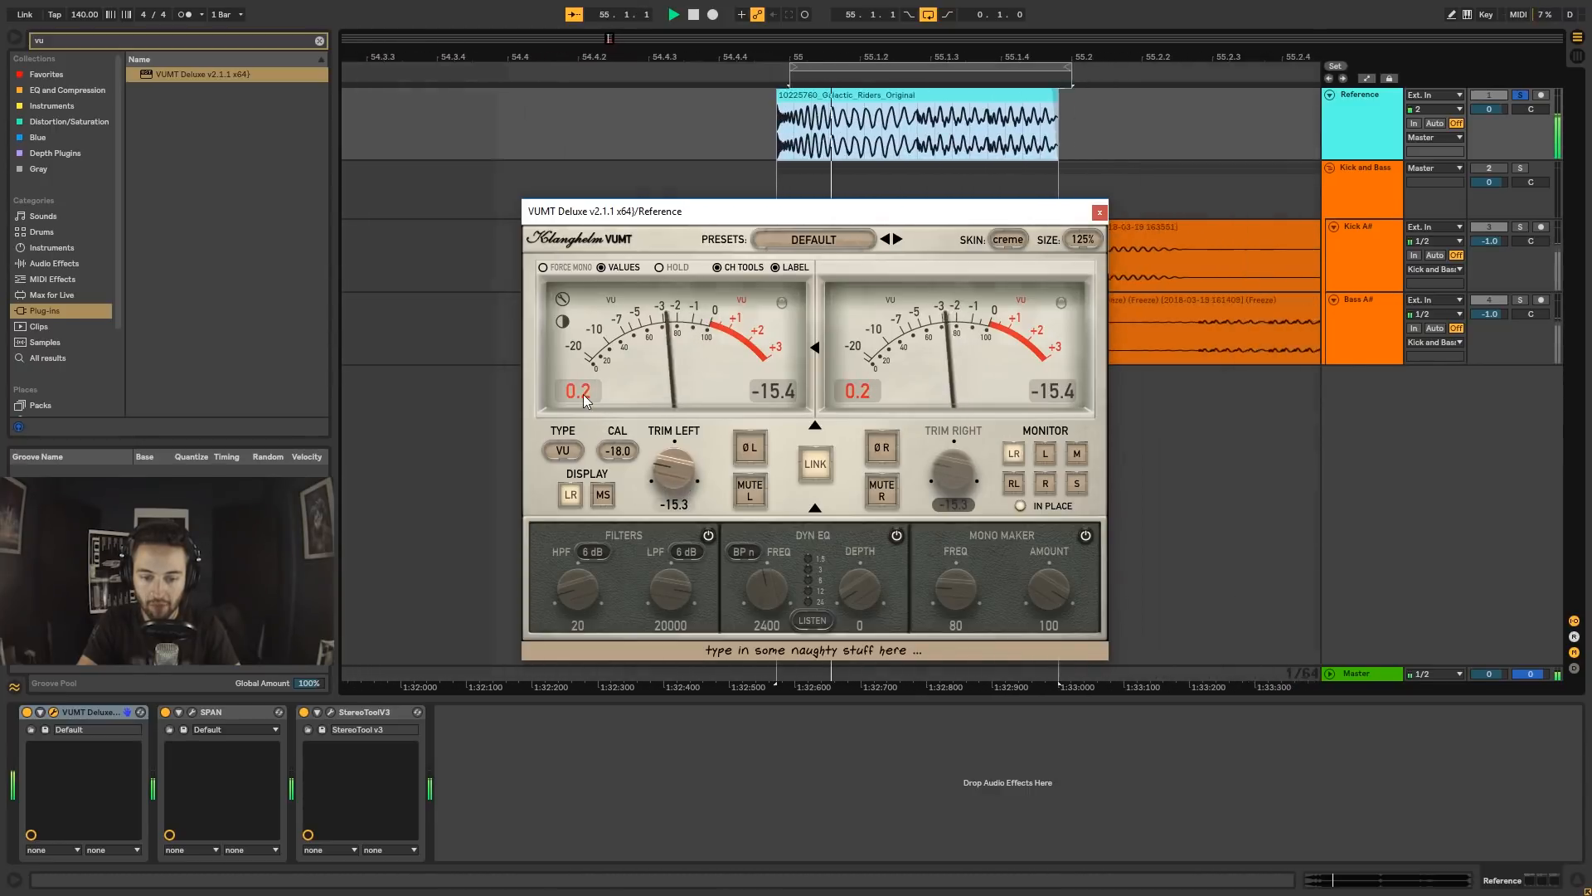
{"action": "left_click", "coordinate": [1100, 212]}
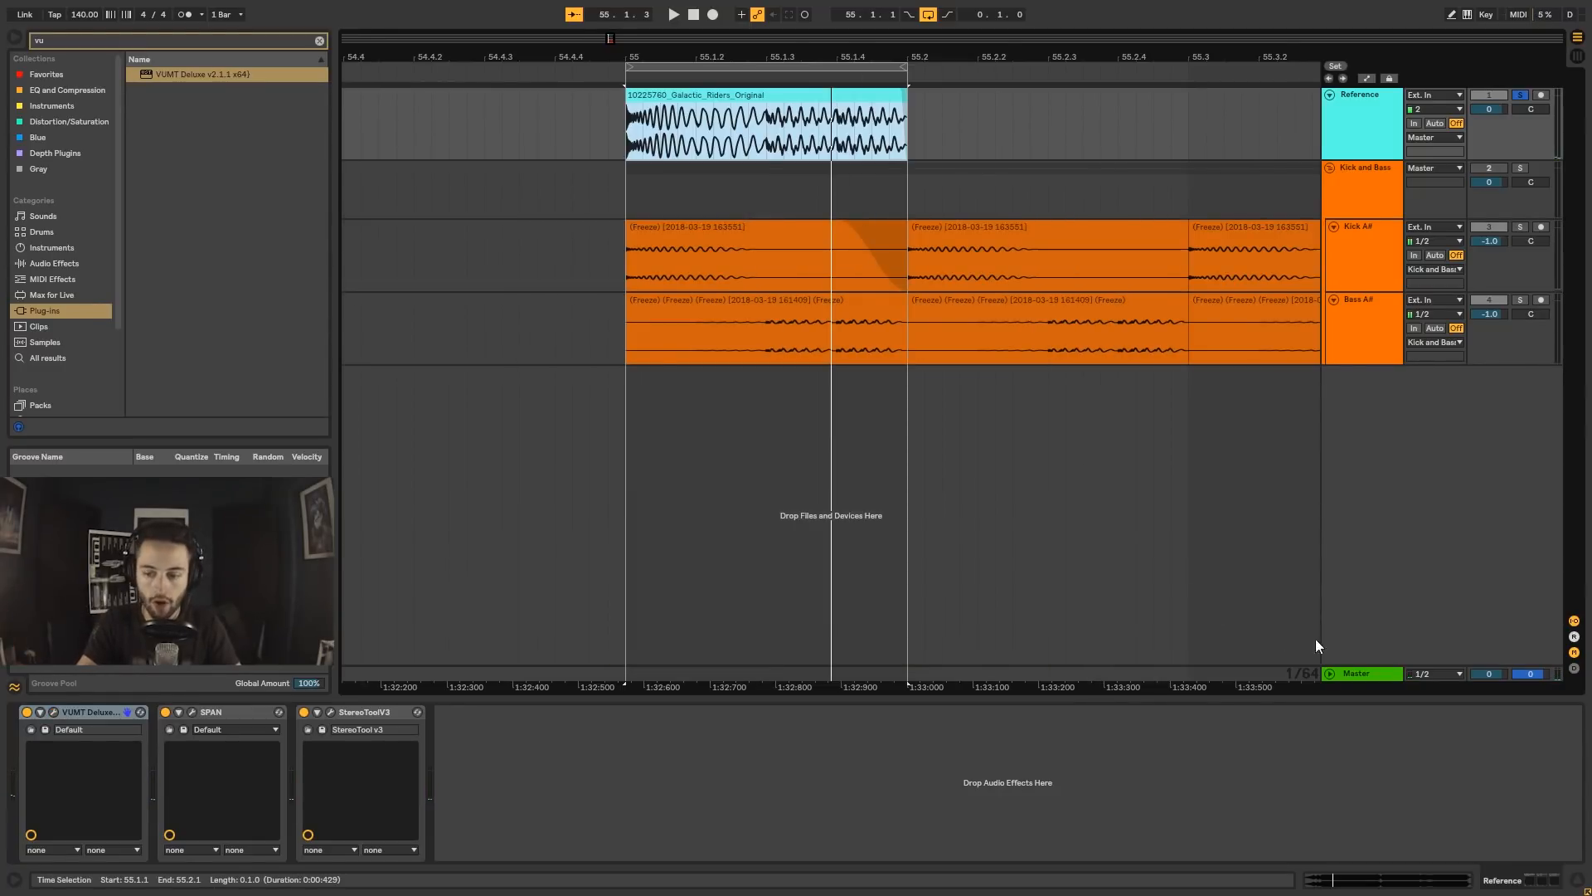
- Inspect the Master track's FabFilter Pro-L, and play the soloed Reference beat with its VUMT Deluxe meter open
{"action": "left_click", "coordinate": [1360, 673]}
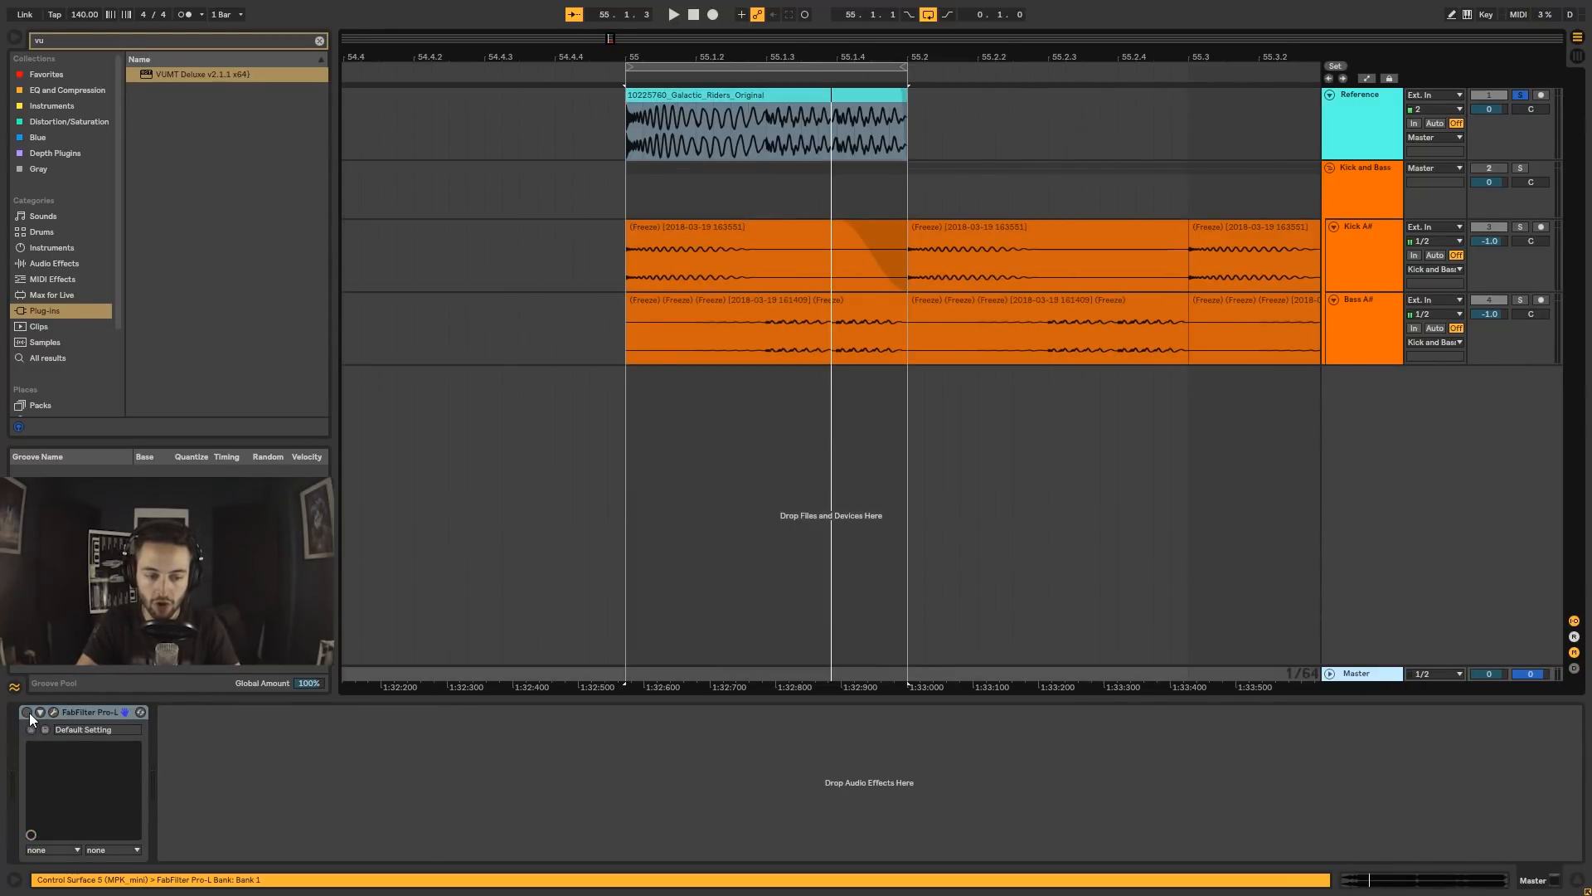
{"action": "left_click", "coordinate": [516, 409]}
{"action": "left_click", "coordinate": [738, 105]}
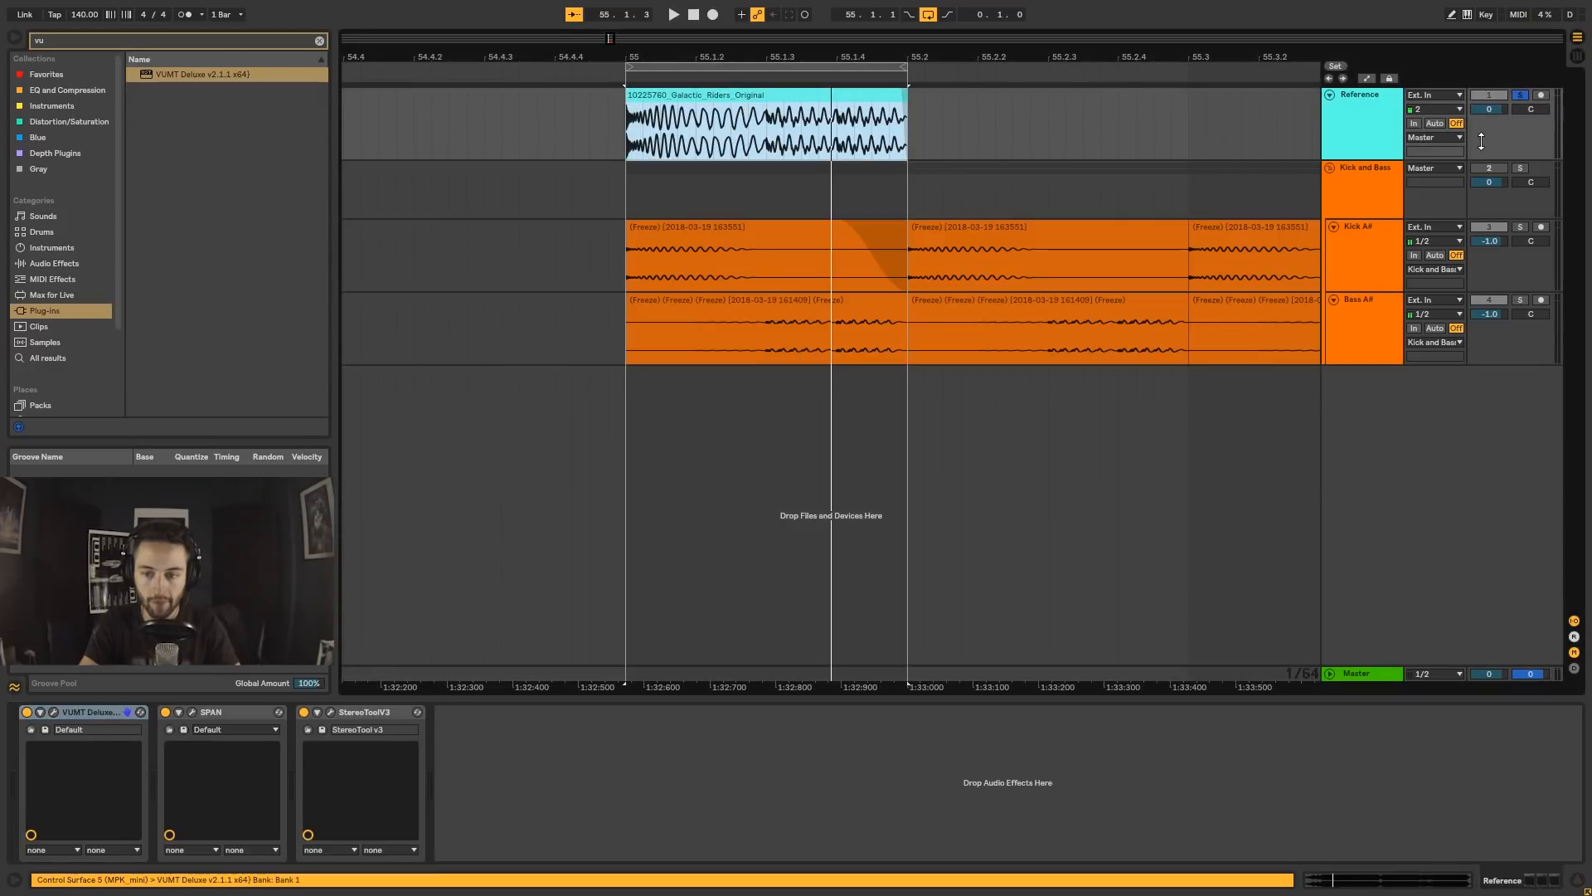
{"action": "key", "text": "space"}
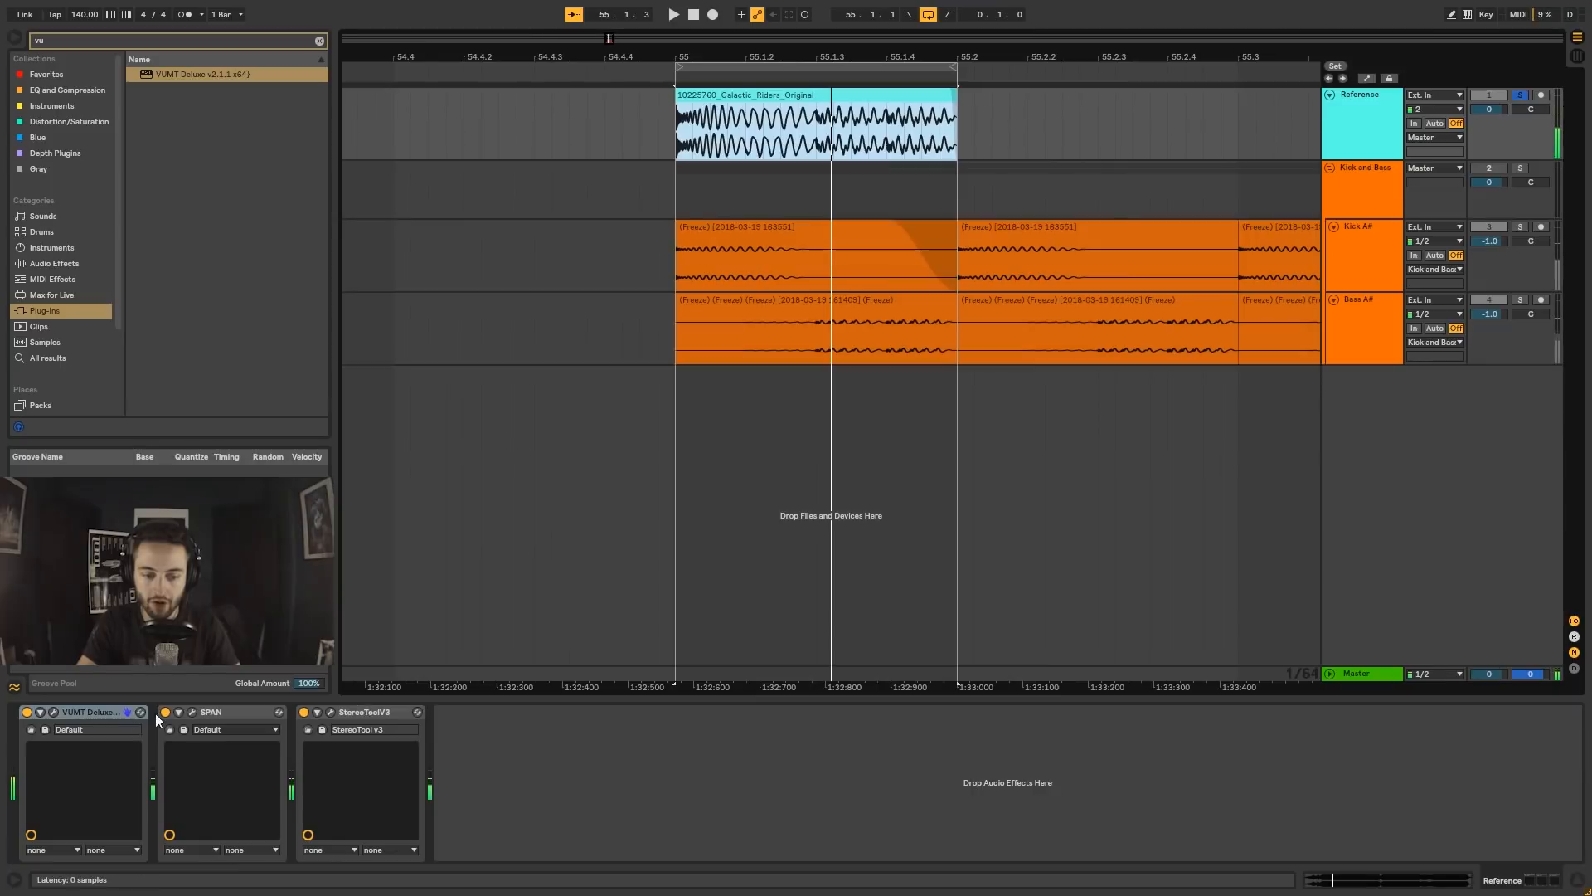
{"action": "left_click", "coordinate": [53, 711]}
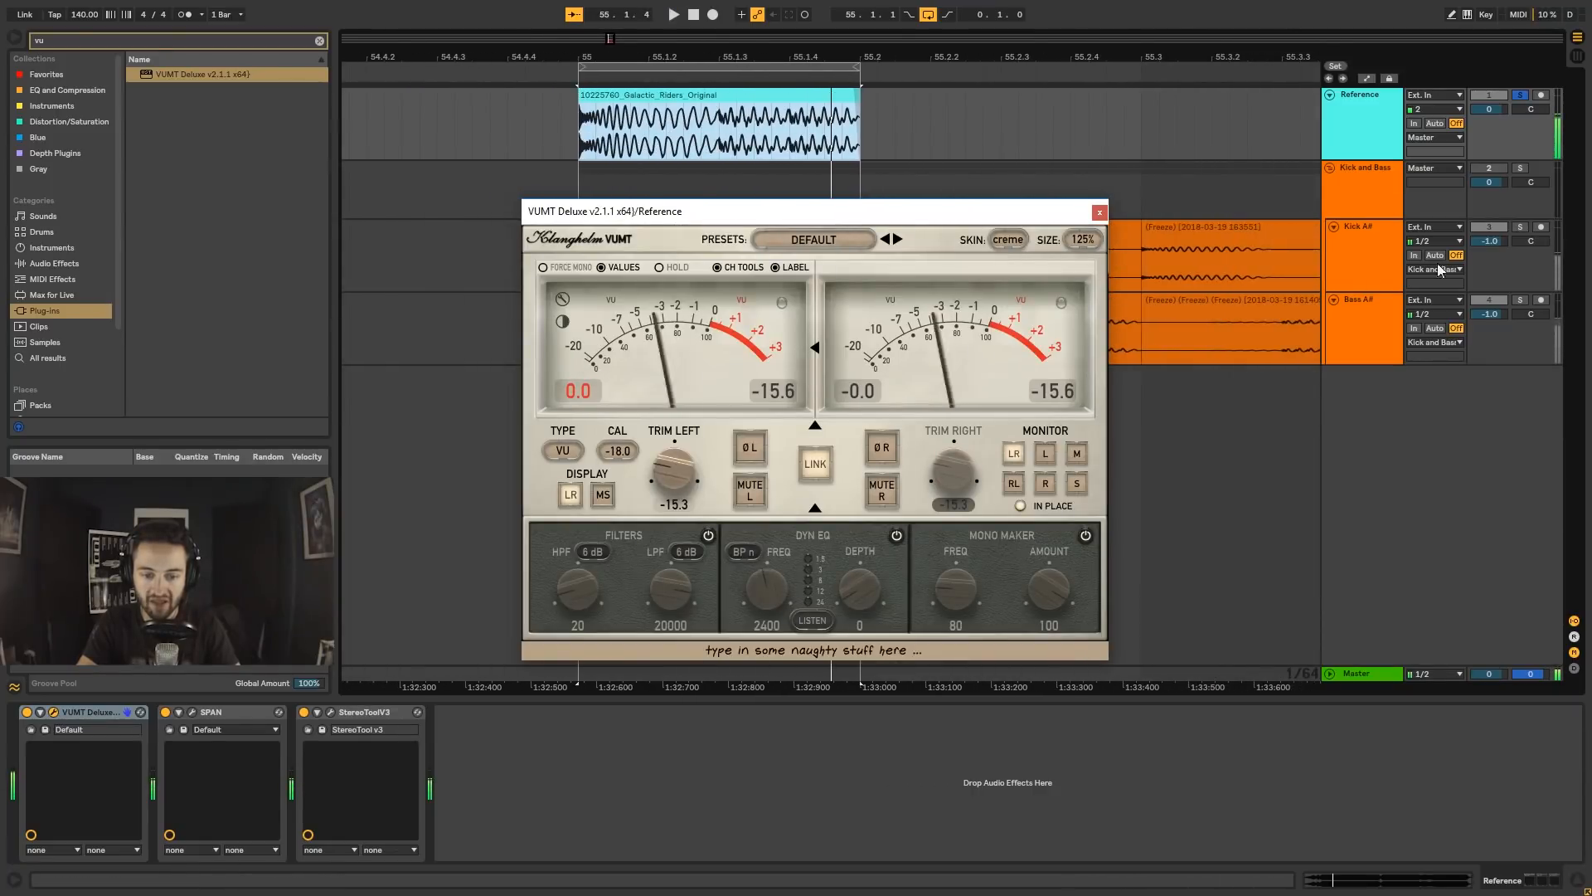
- Solo the Kick and Bass group, check its looped beat on its VUMT Deluxe, and close both meter windows
{"action": "left_click", "coordinate": [1376, 196]}
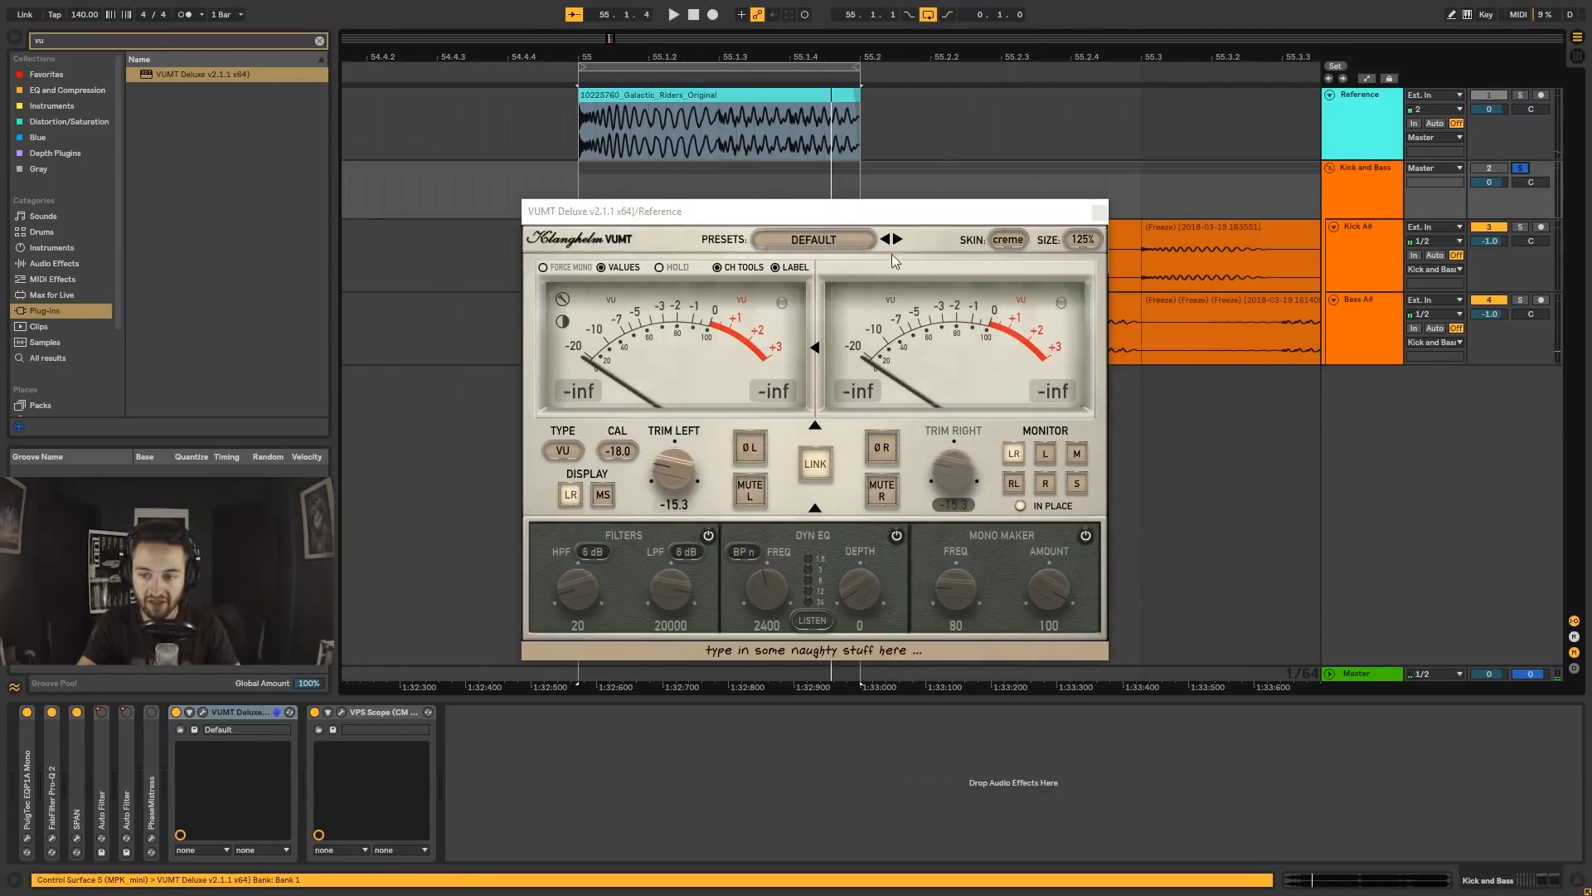
{"action": "left_click", "coordinate": [203, 711]}
{"action": "key", "text": "space"}
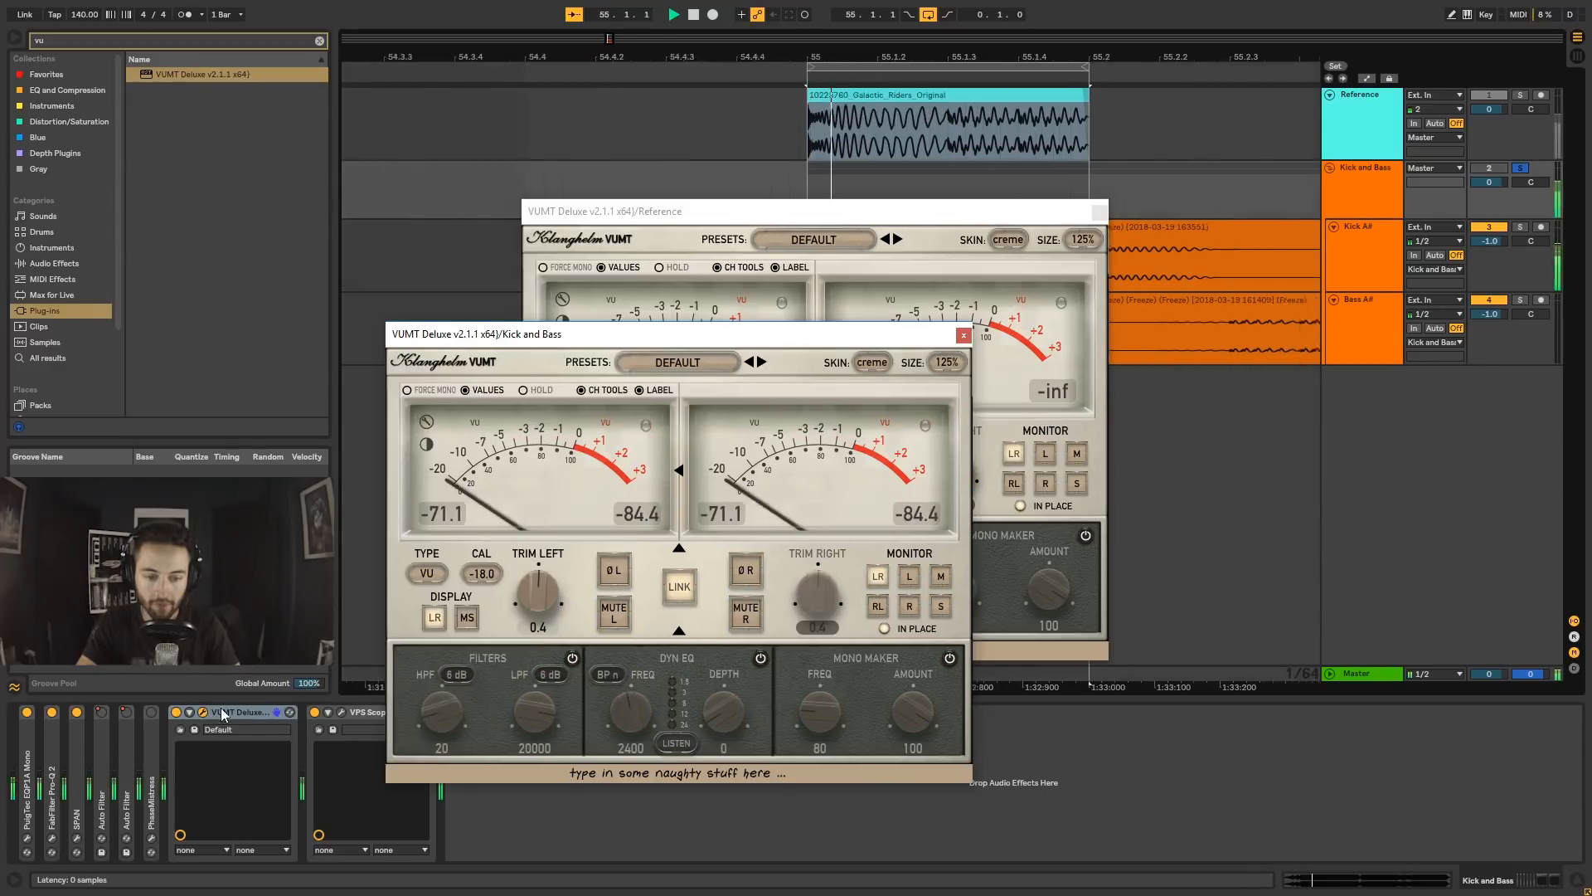
{"action": "key", "text": "space"}
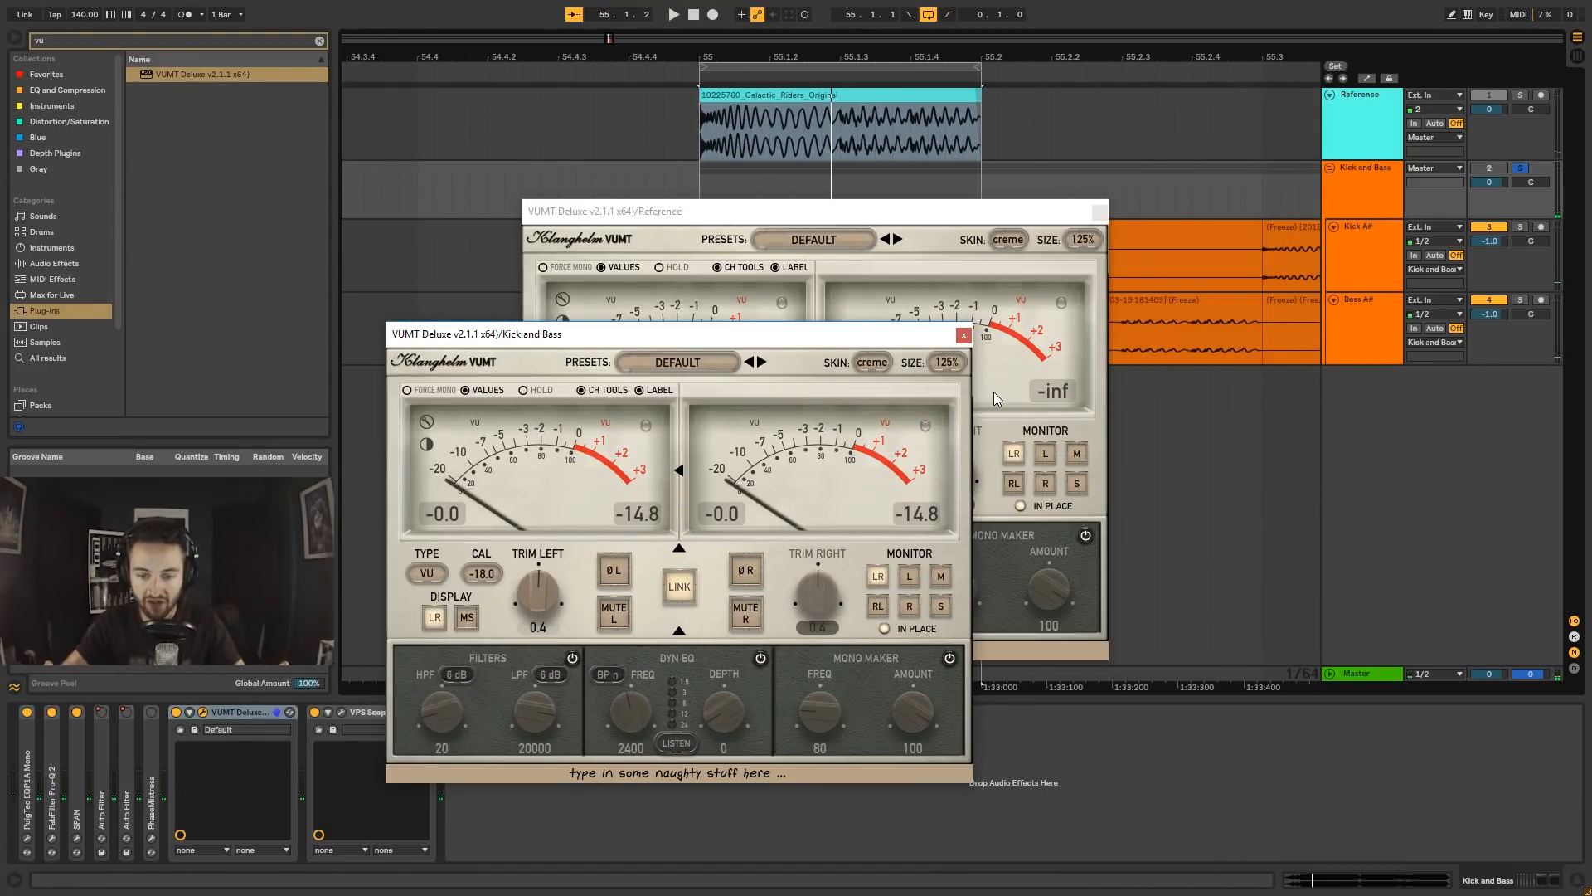
{"action": "left_click", "coordinate": [962, 336]}
{"action": "left_click", "coordinate": [1099, 212]}
- Open SPAN on the Reference track and examine the low-frequency peak of its spectrum during loop playback
{"action": "left_click", "coordinate": [1373, 118]}
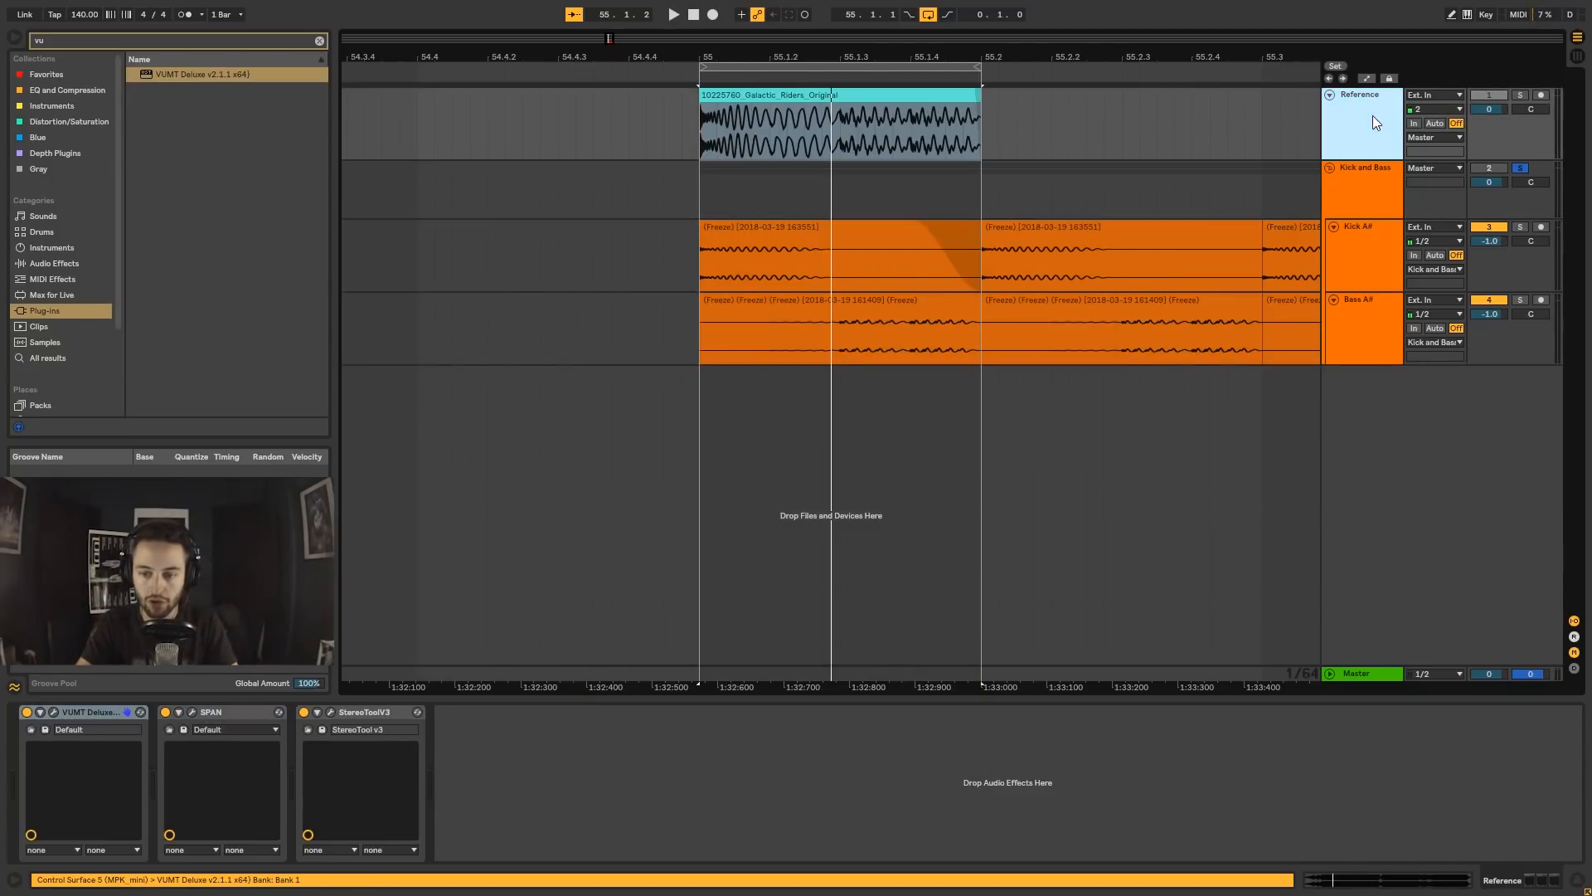
{"action": "left_click", "coordinate": [827, 122]}
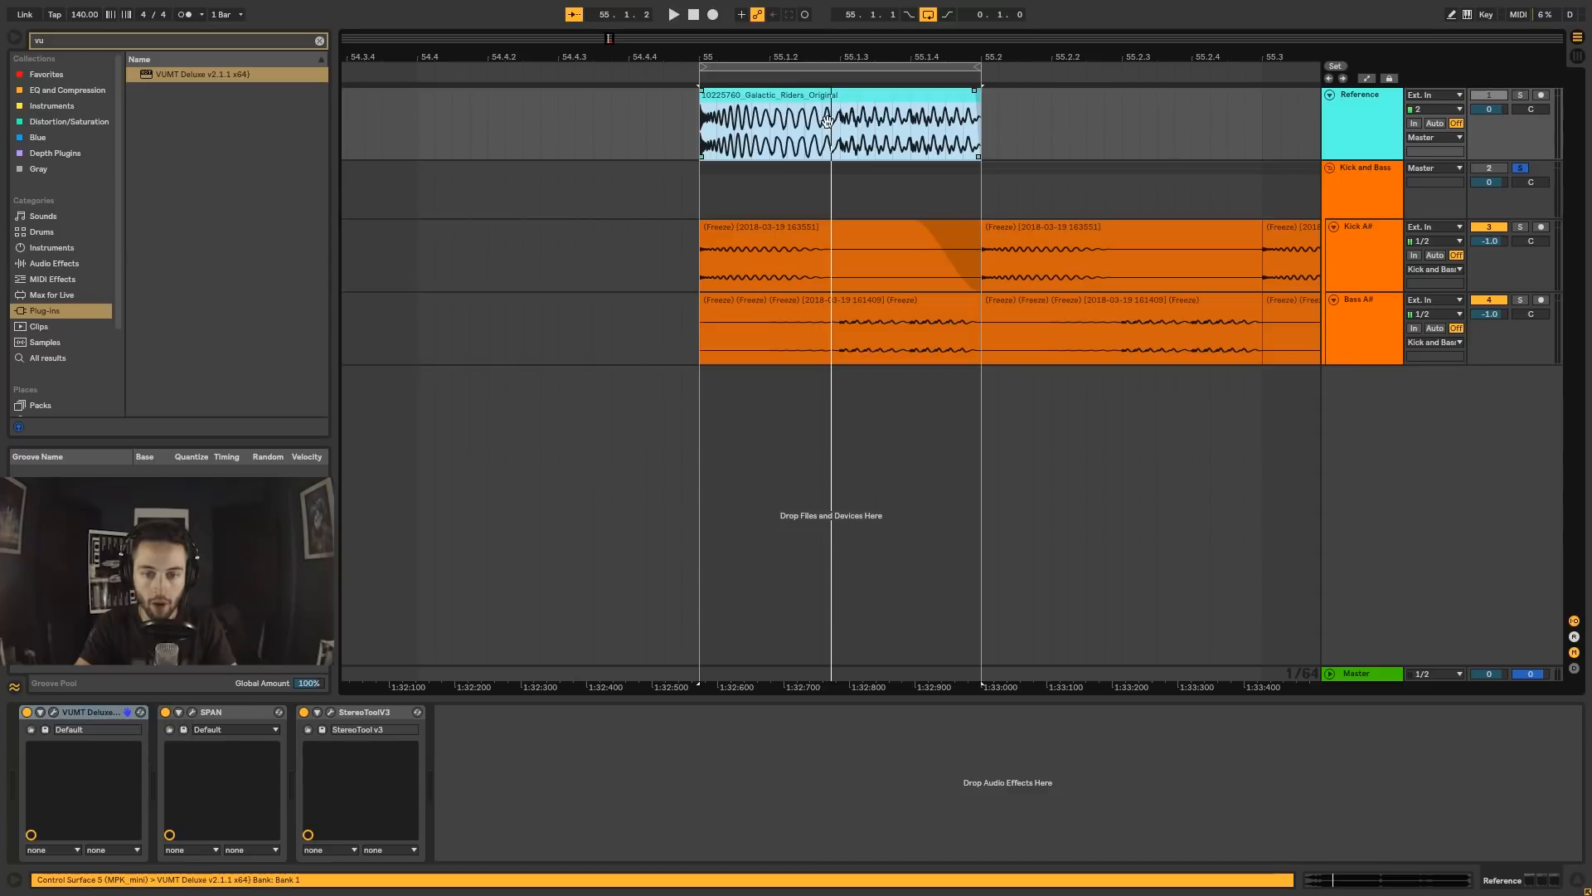
{"action": "left_click", "coordinate": [192, 710]}
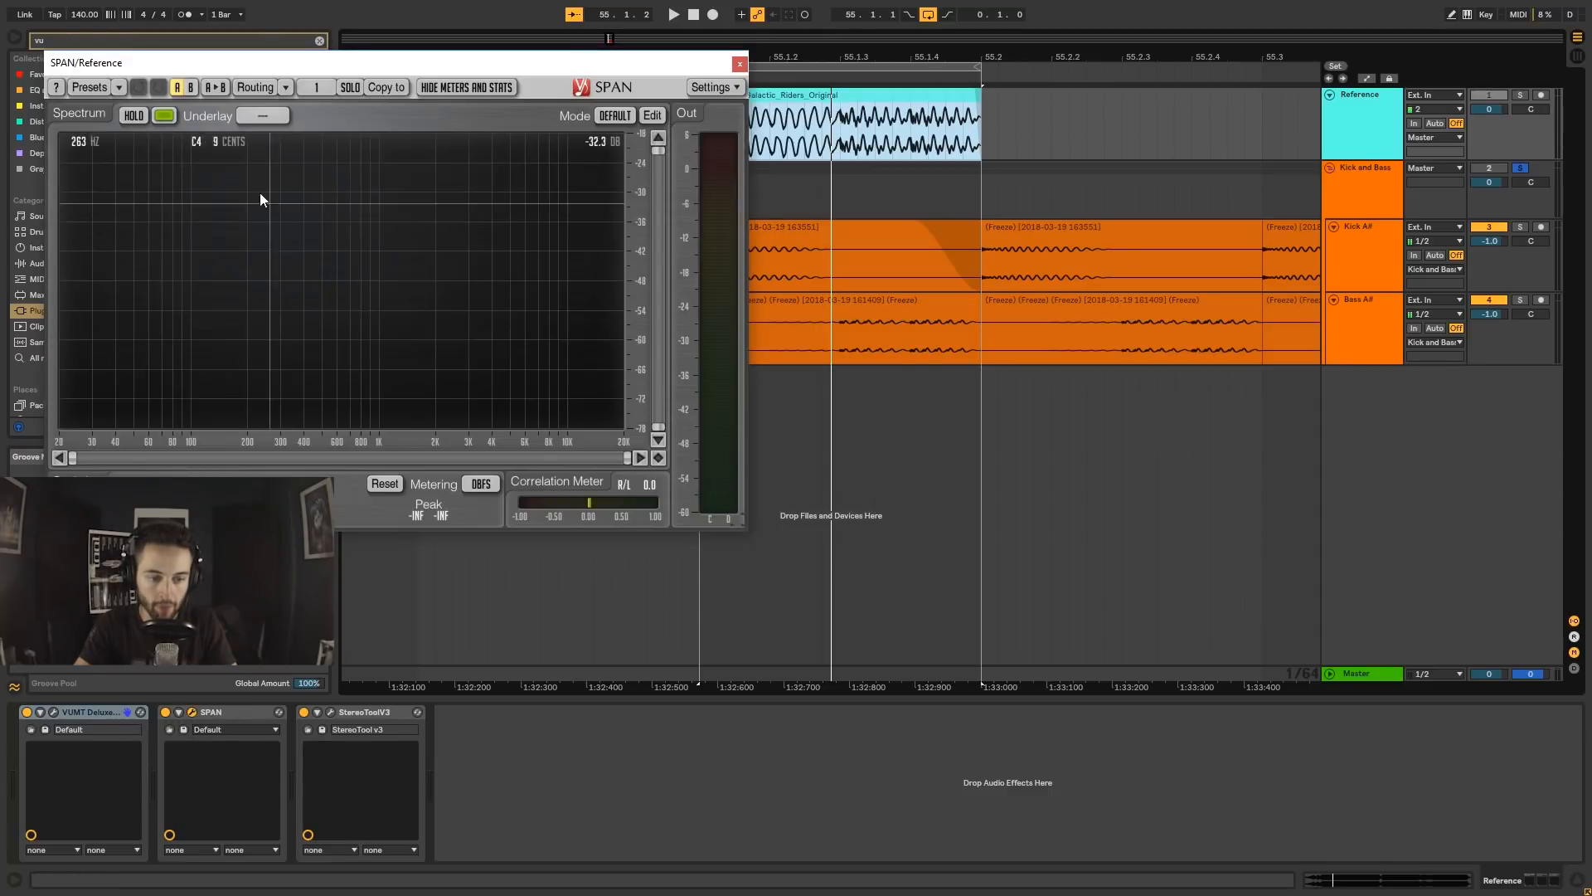
{"action": "left_click_drag", "start_coordinate": [243, 66], "coordinate": [691, 185]}
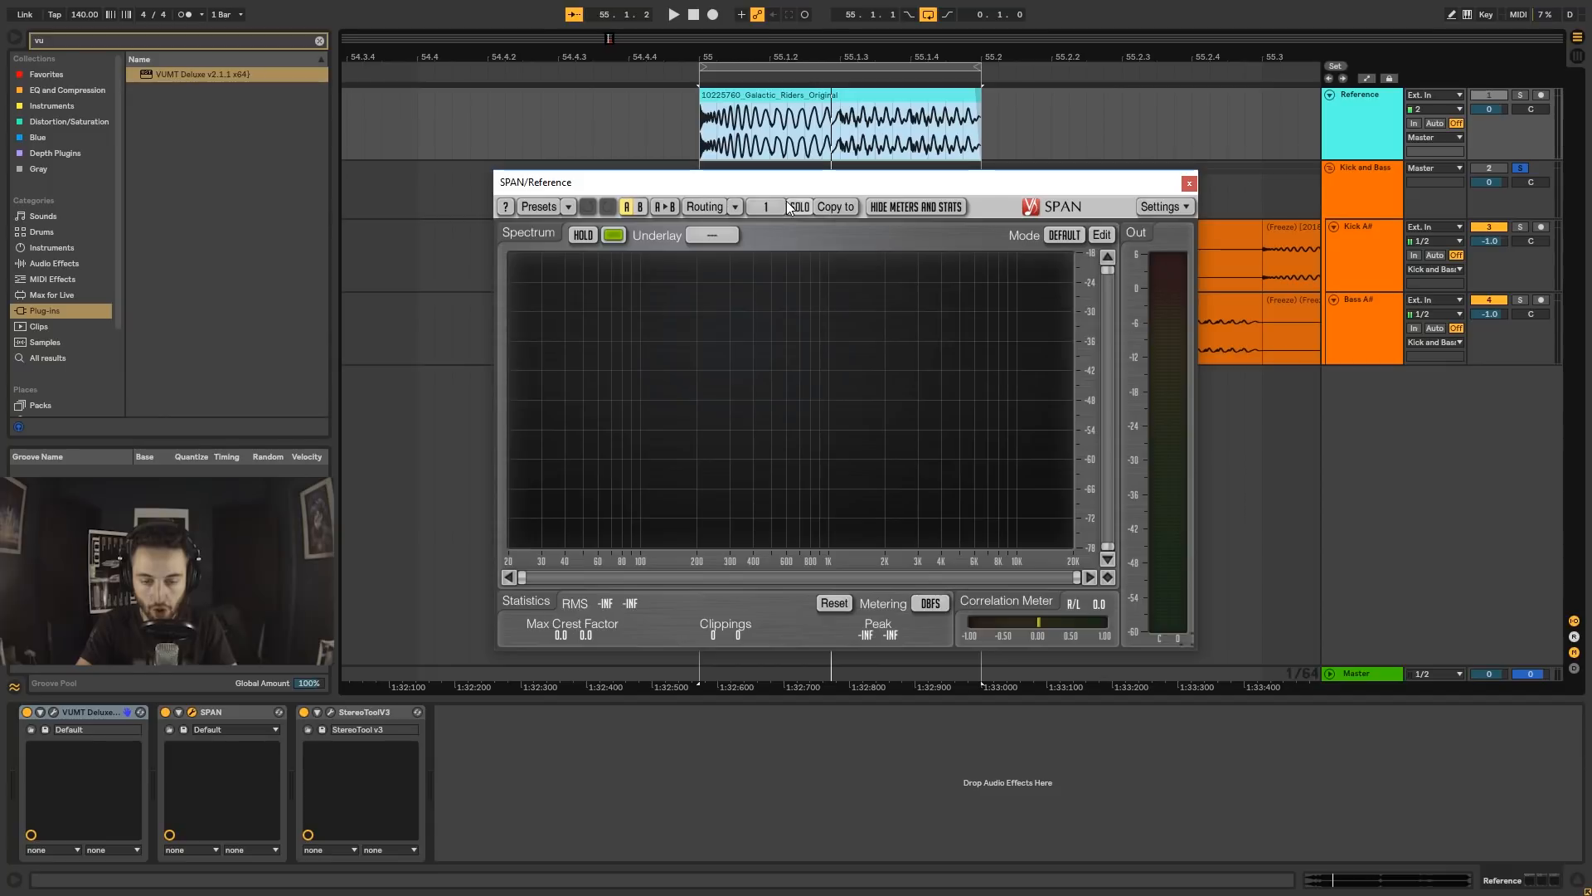
{"action": "key", "text": "space"}
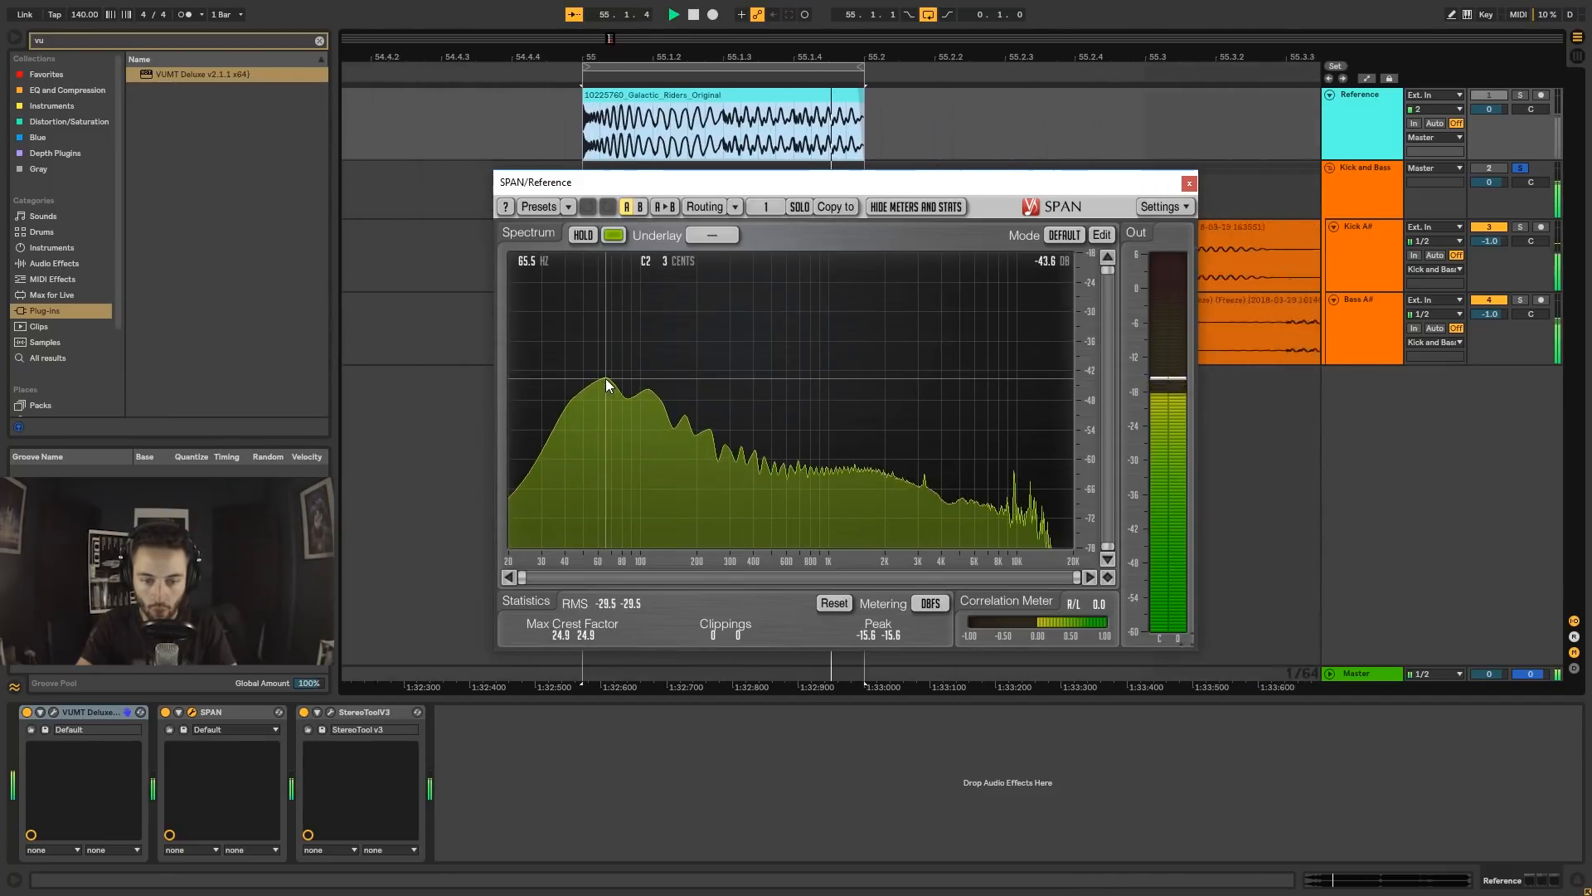
{"action": "key", "text": "space"}
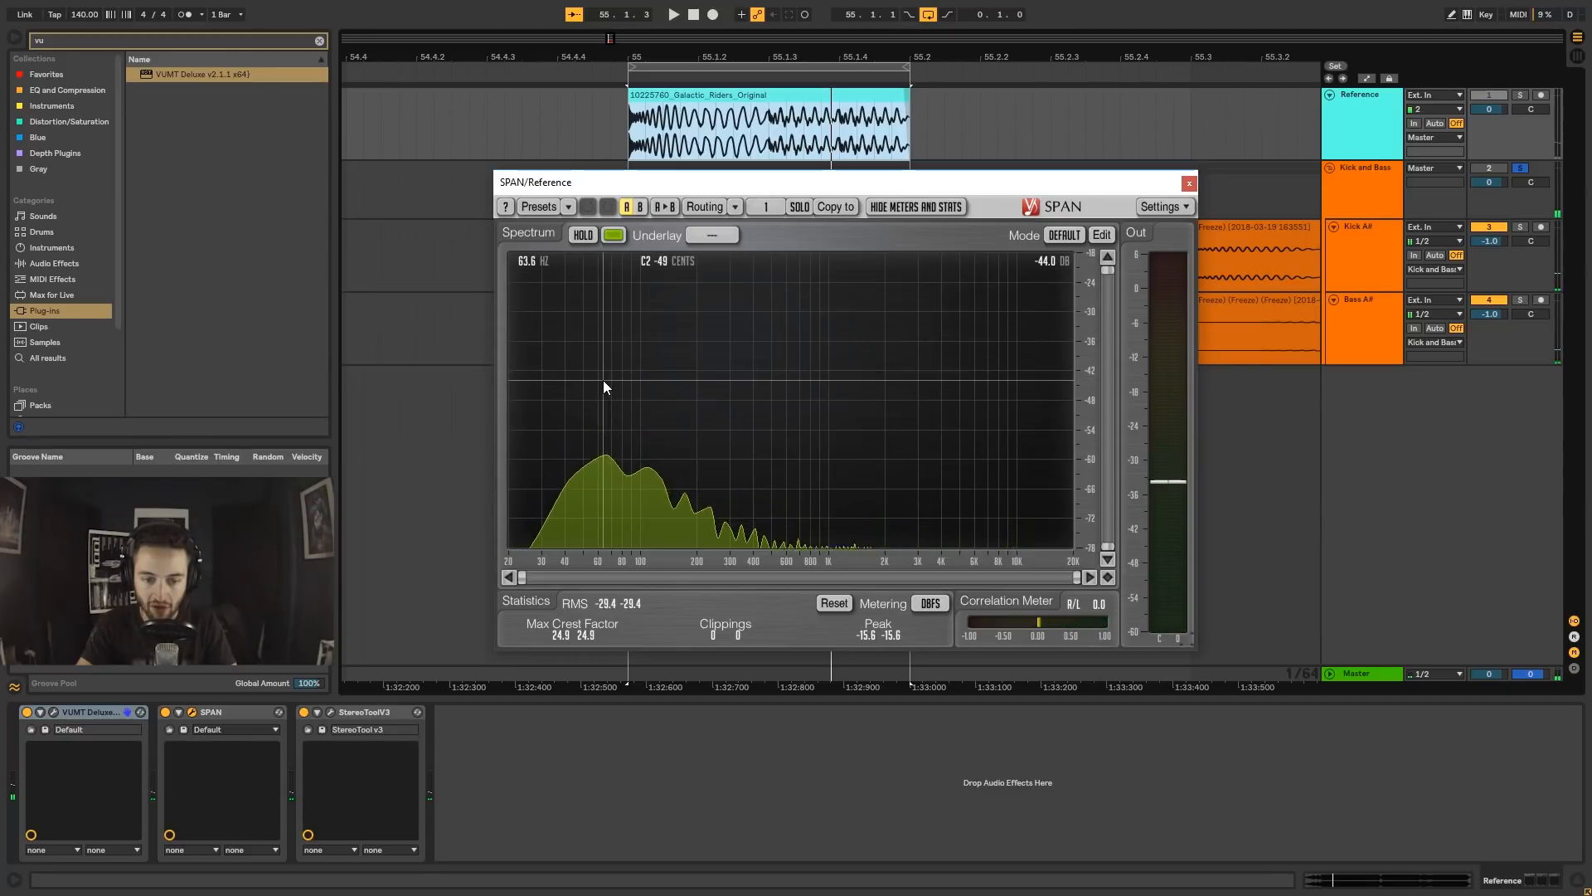
- Start and stop the loop repeatedly to recheck the highest low-frequency point of the Reference spectrum in SPAN
{"action": "key", "text": "space"}
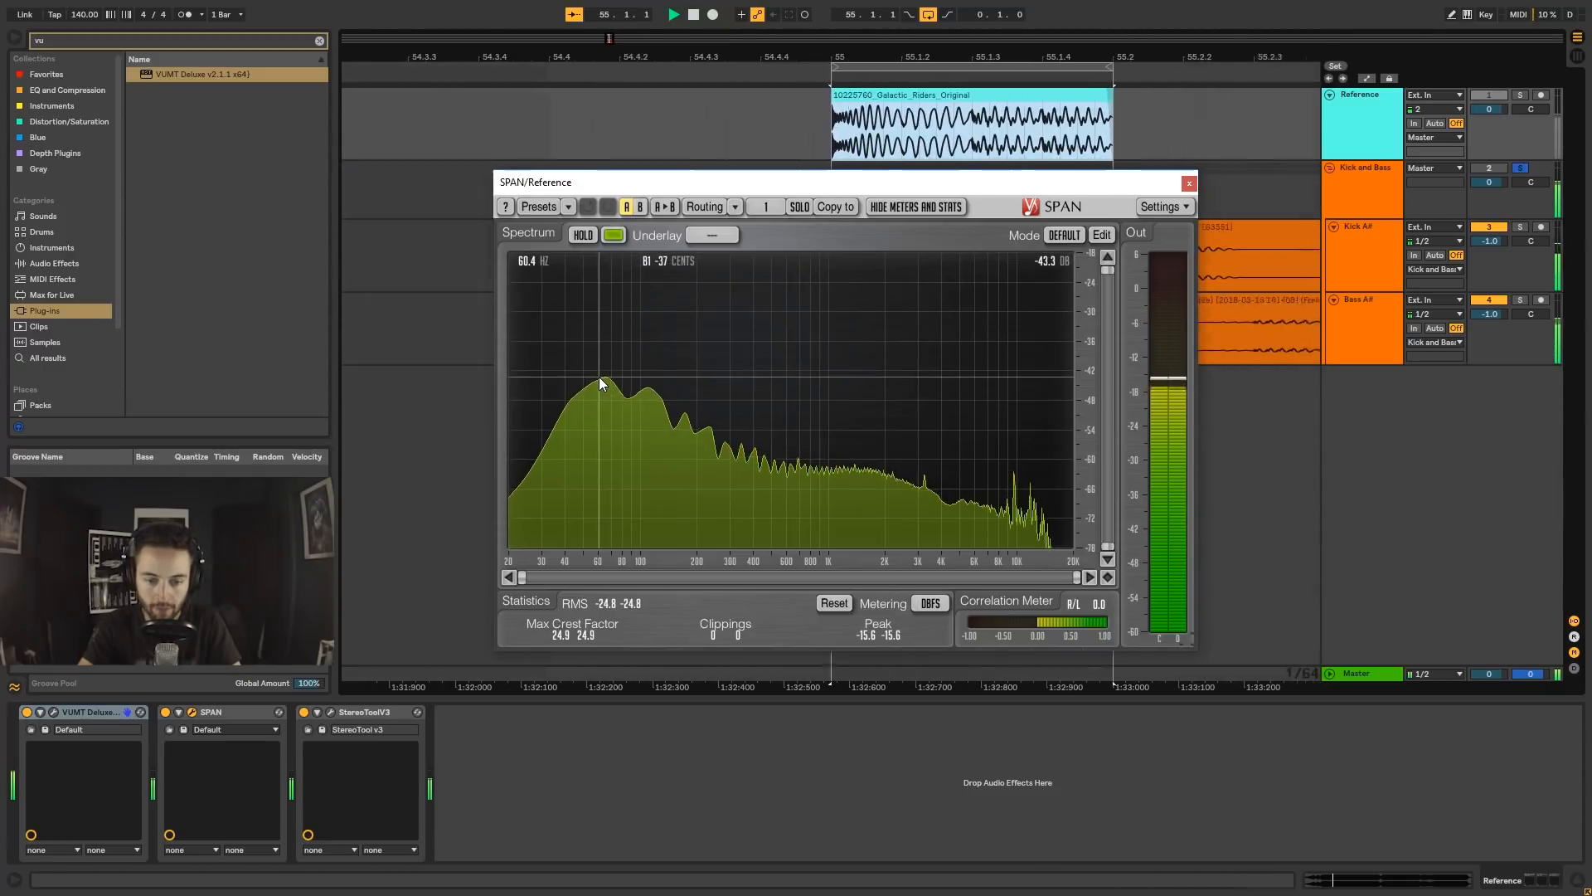
{"action": "key", "text": "space"}
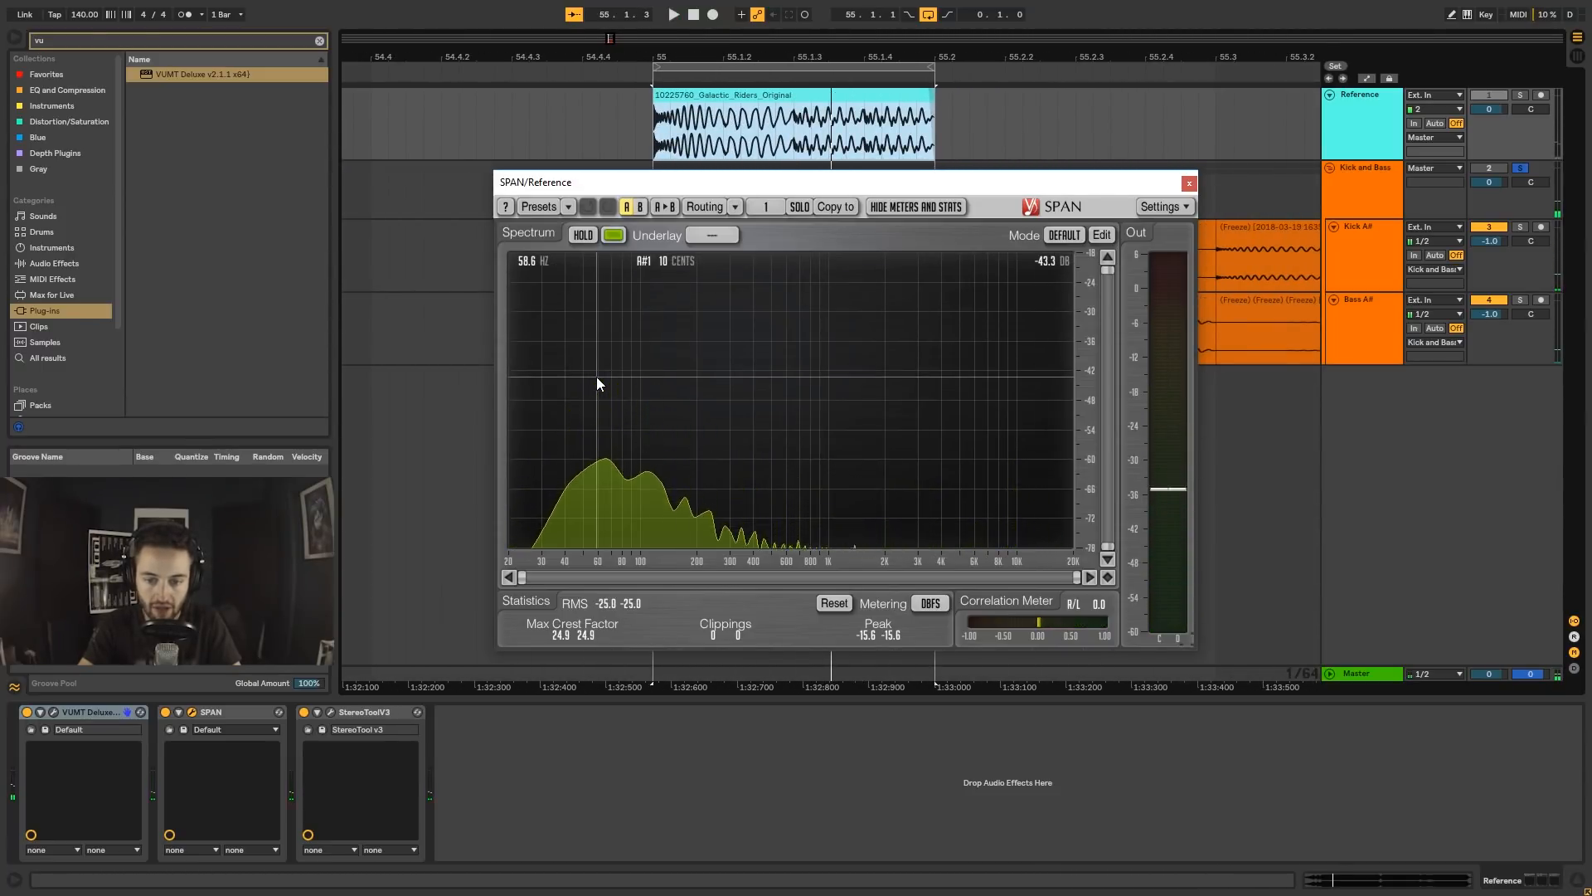
{"action": "key", "text": "space"}
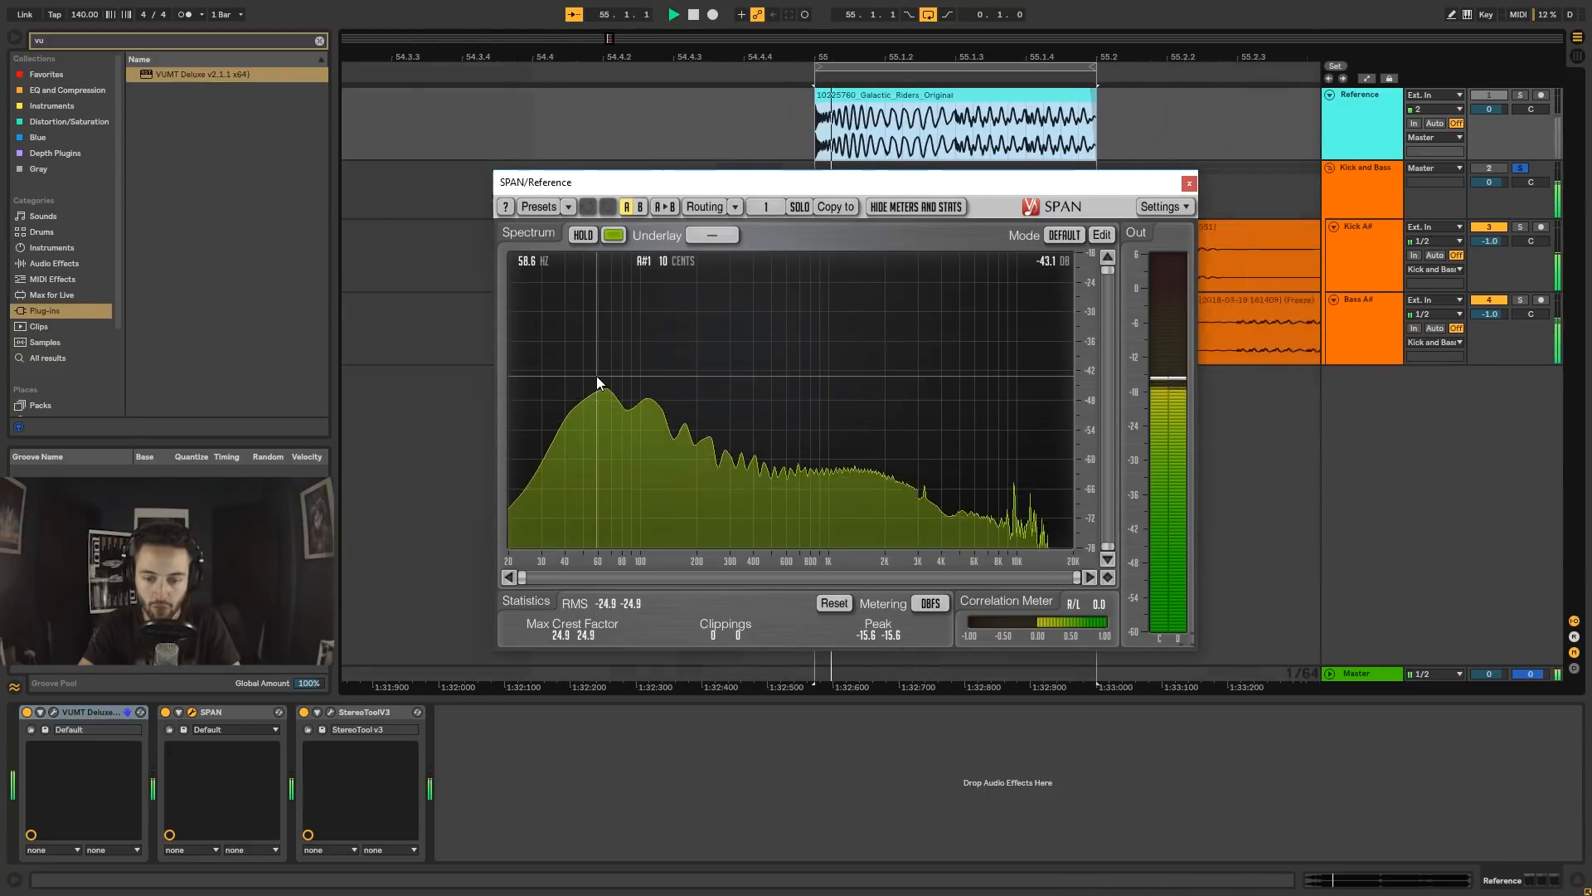
{"action": "key", "text": "space"}
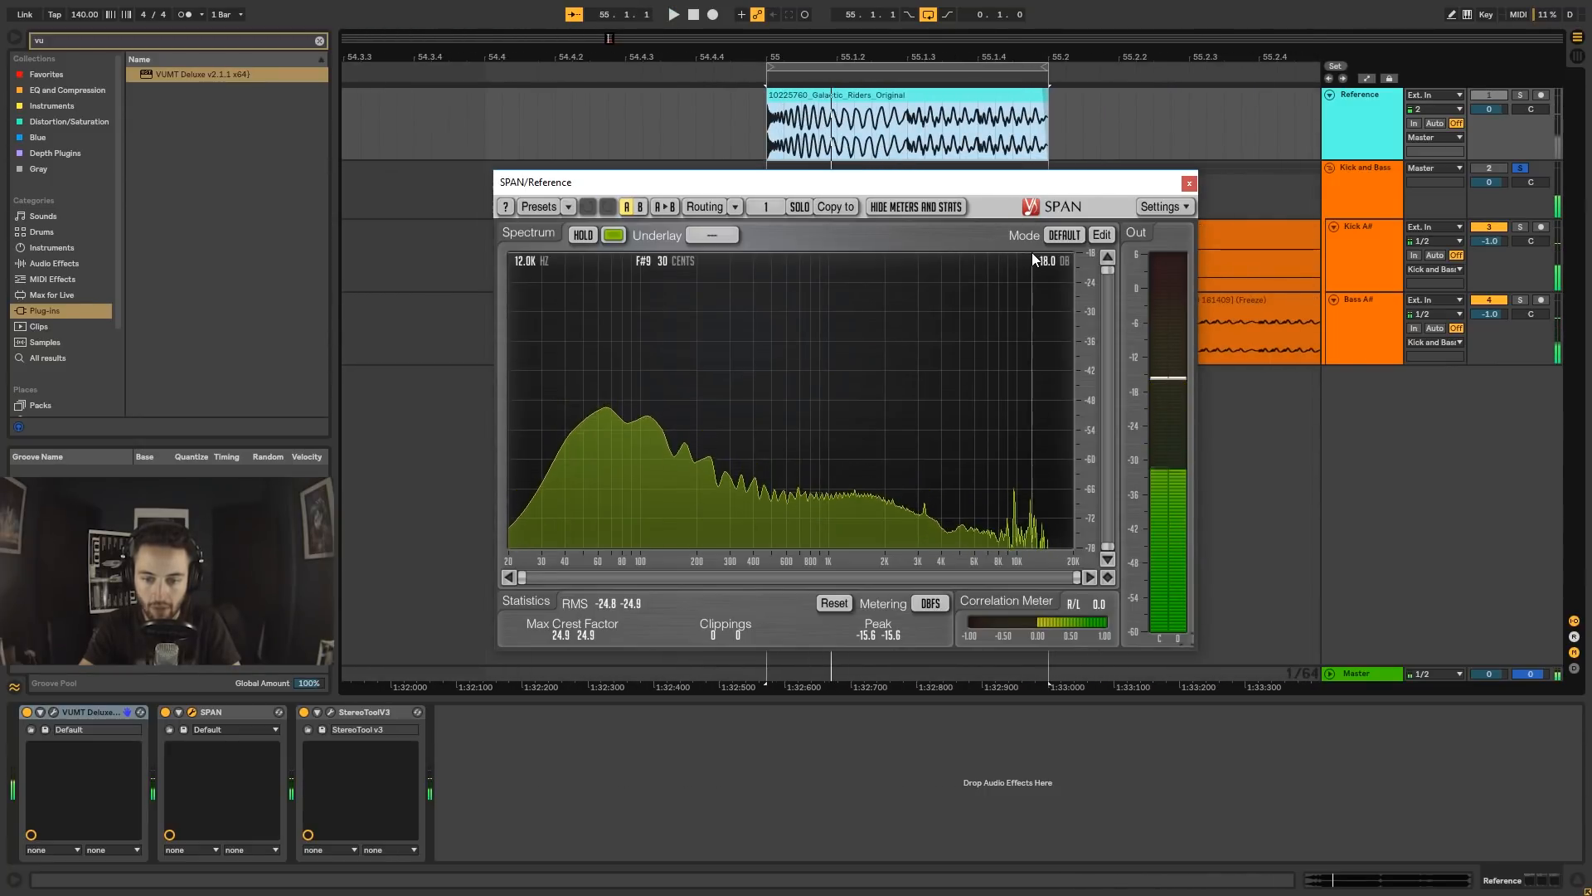
- Find SPAN among the plug-ins and add it at the end of the Kick and Bass group's device chain
{"action": "left_click_drag", "start_coordinate": [1170, 185], "coordinate": [1207, 297]}
{"action": "left_click", "coordinate": [1371, 182]}
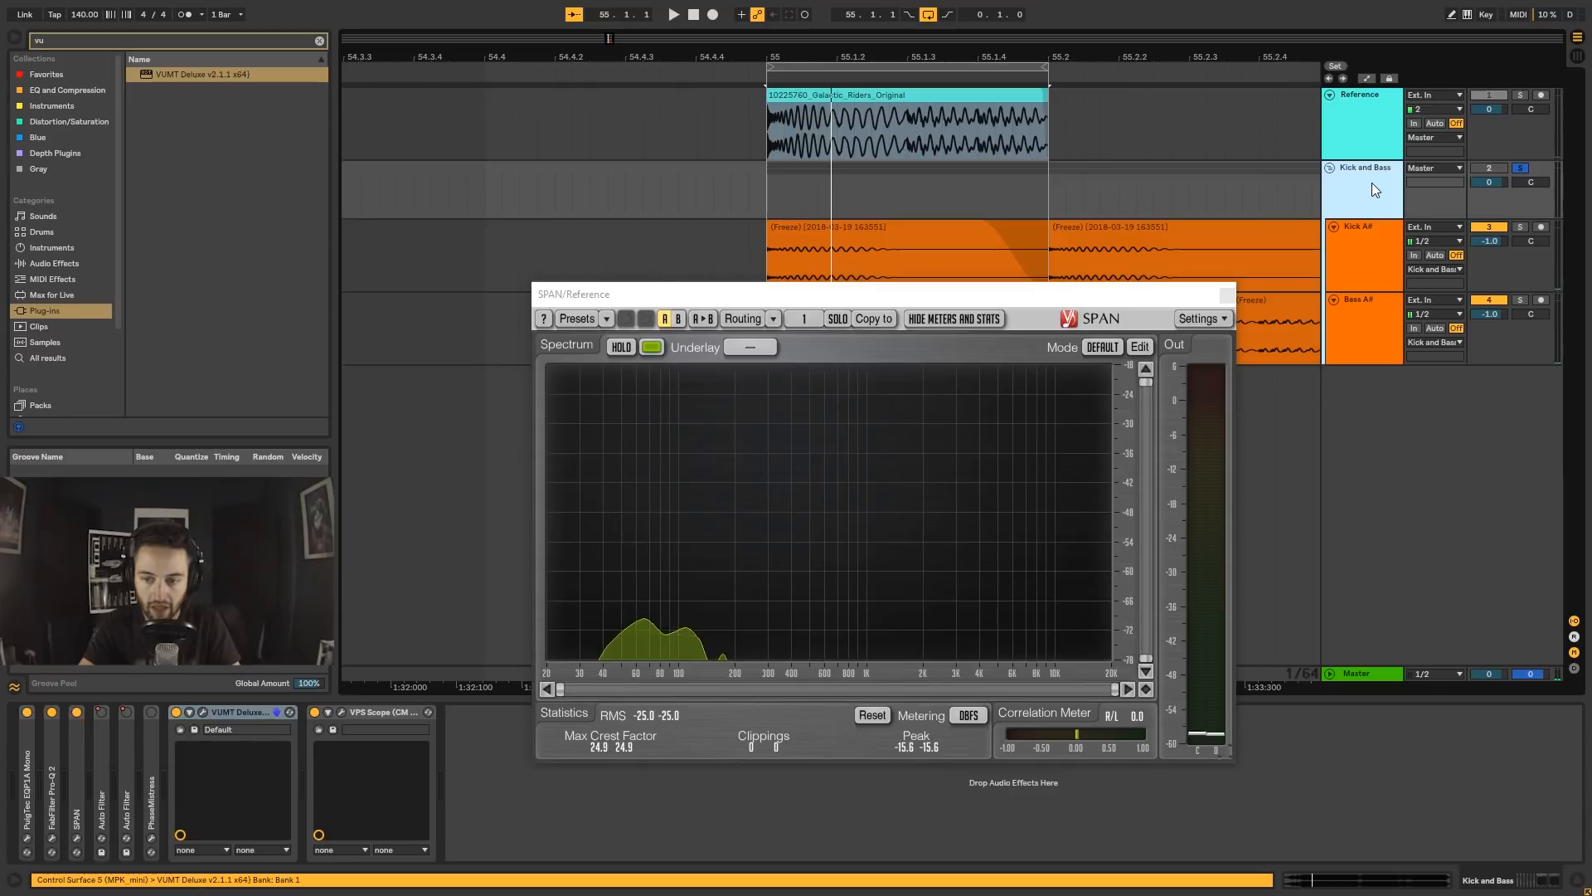
{"action": "left_click", "coordinate": [97, 38]}
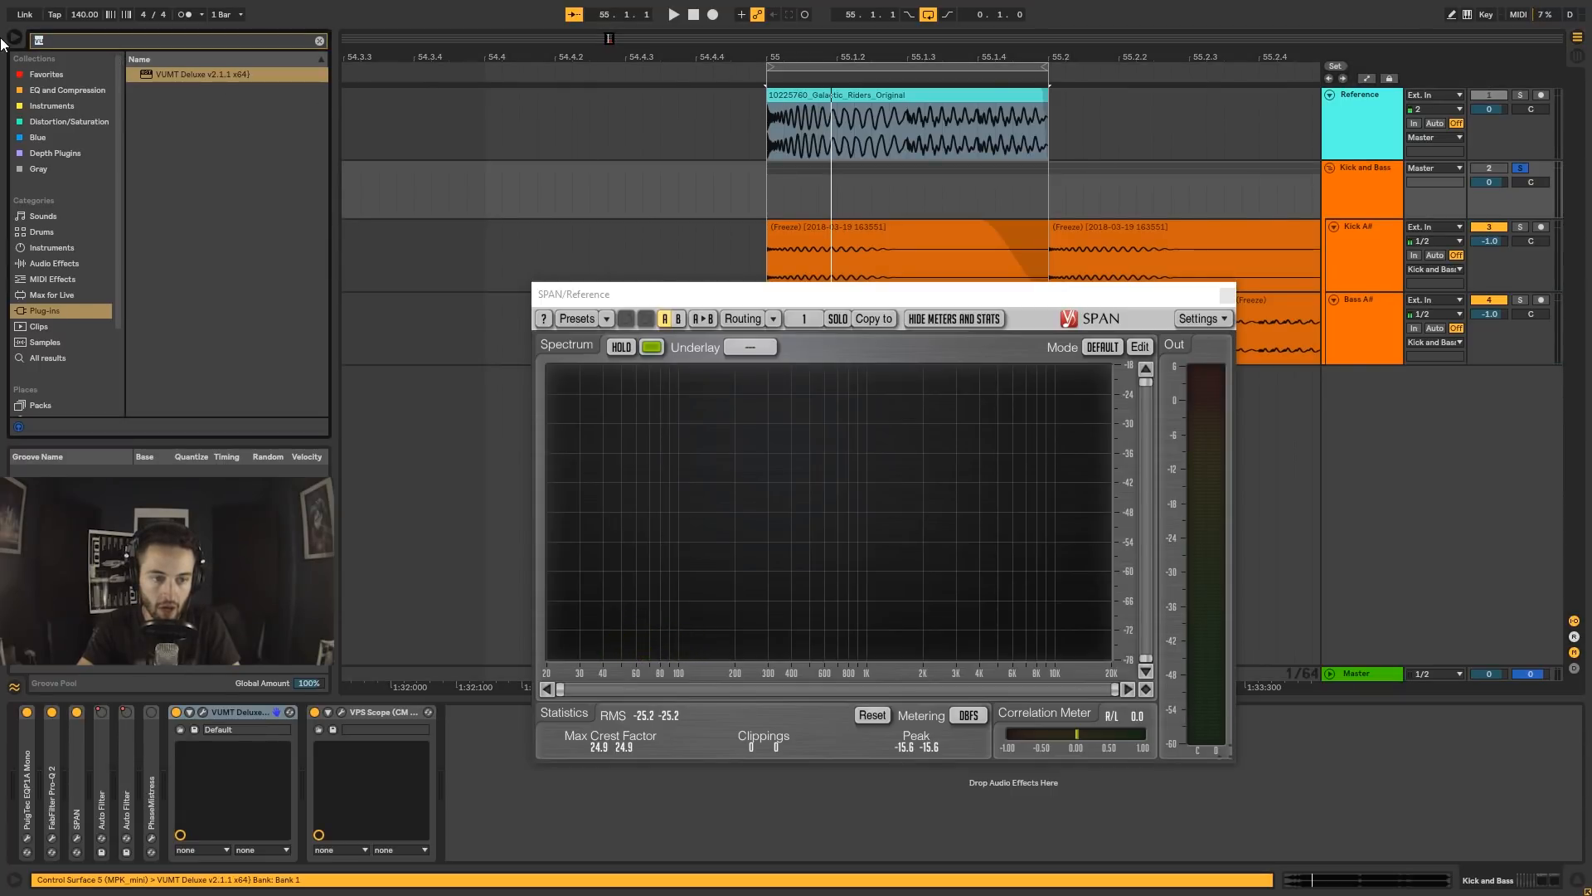
{"action": "type", "text": "span"}
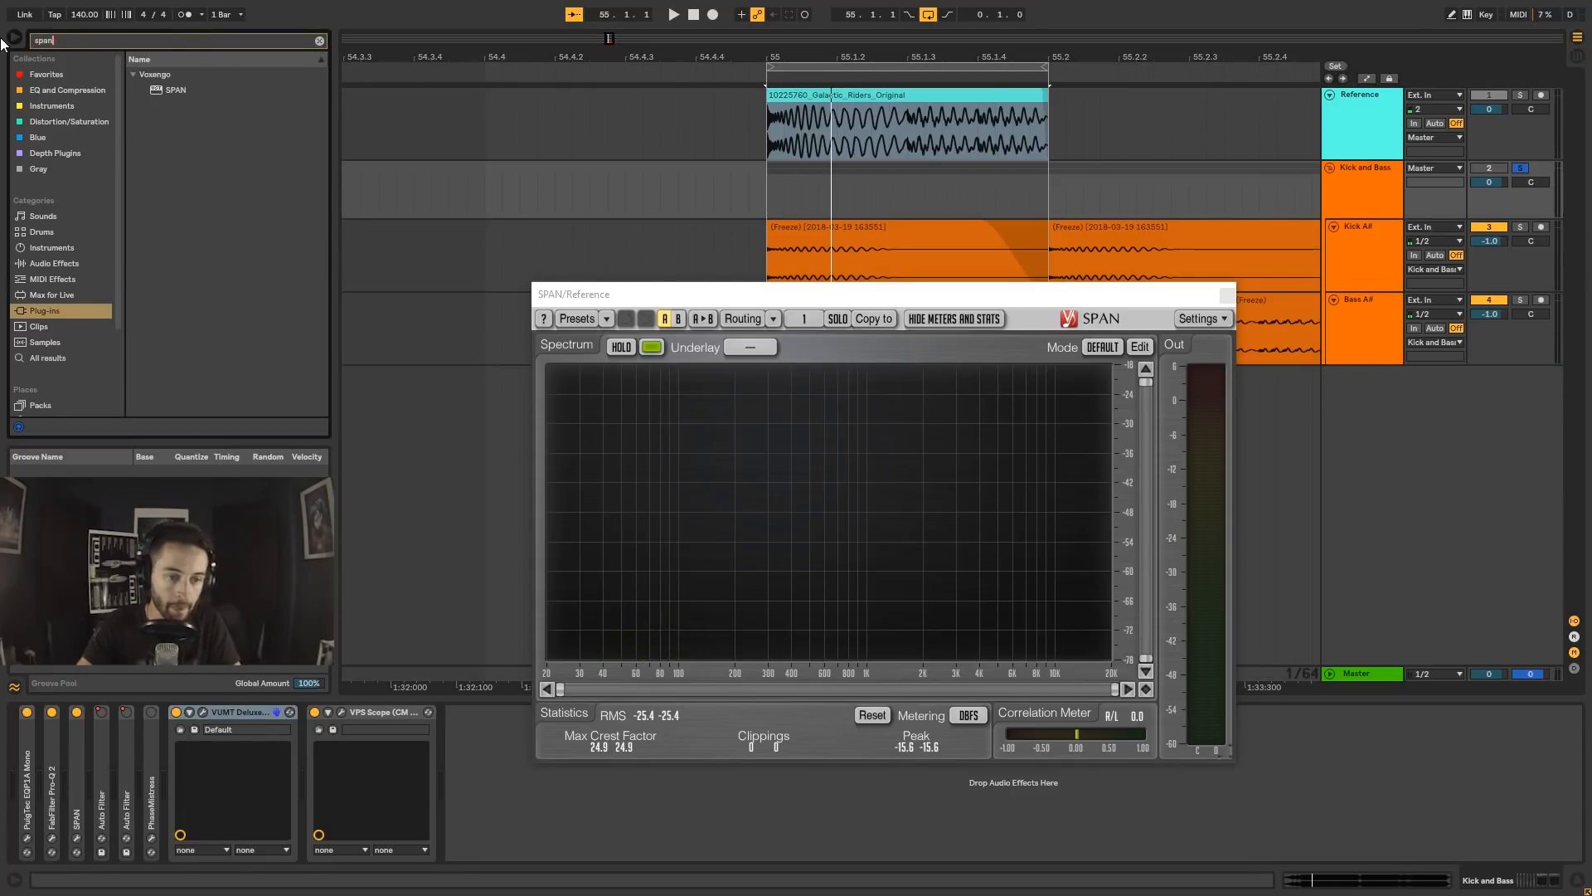
{"action": "left_click", "coordinate": [182, 90]}
{"action": "left_click_drag", "start_coordinate": [504, 756], "coordinate": [550, 744]}
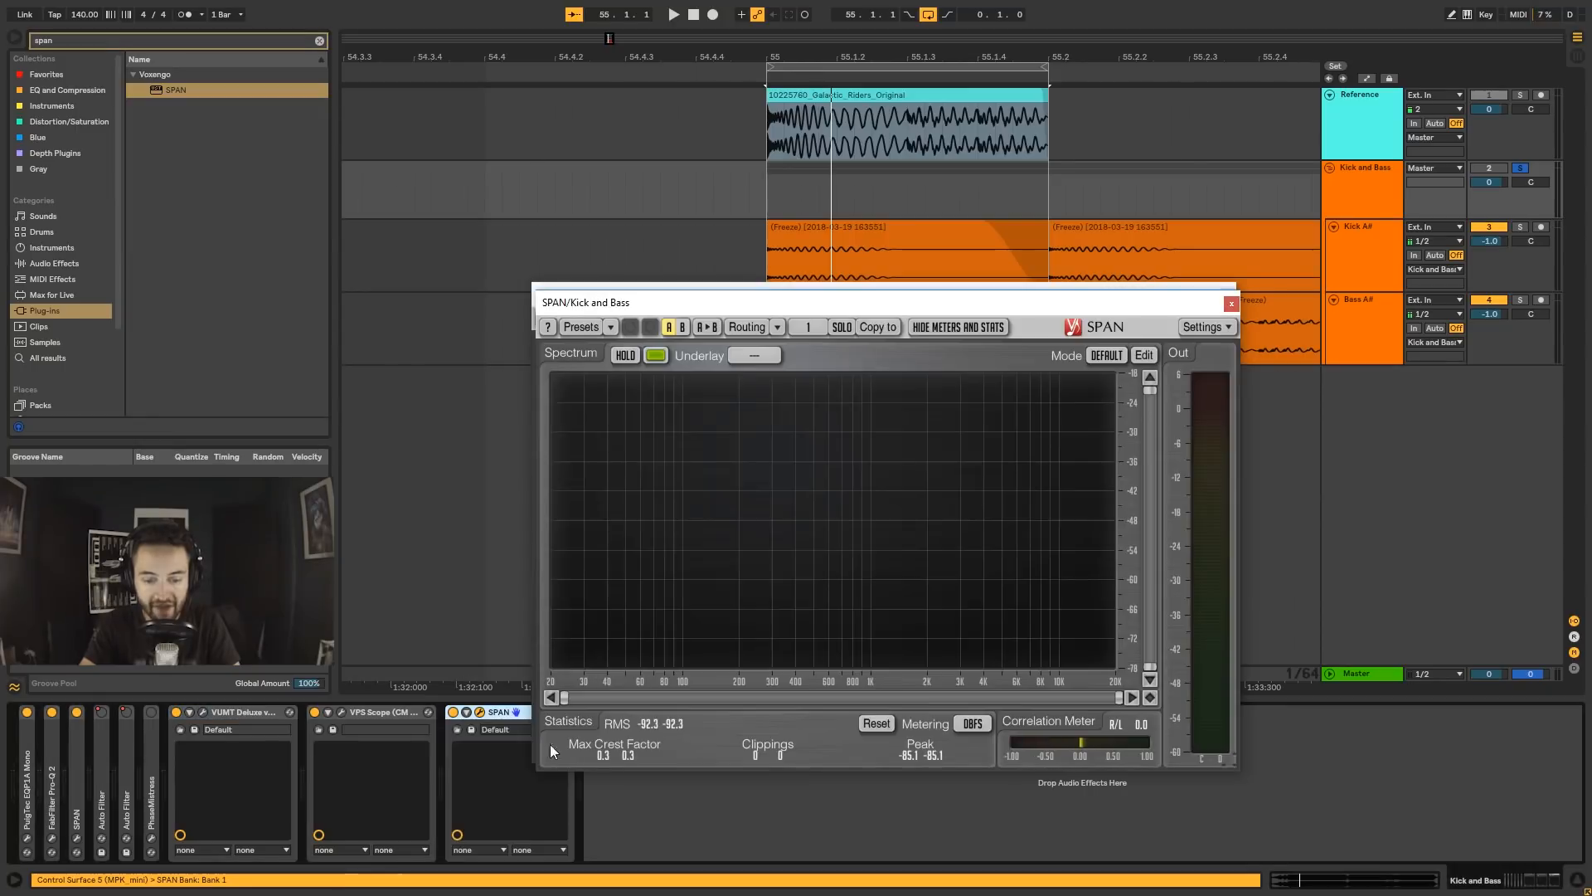
- Play the loop, examine the low-frequency peak of the Kick and Bass spectrum in SPAN, and close both SPAN windows
{"action": "key", "text": "space"}
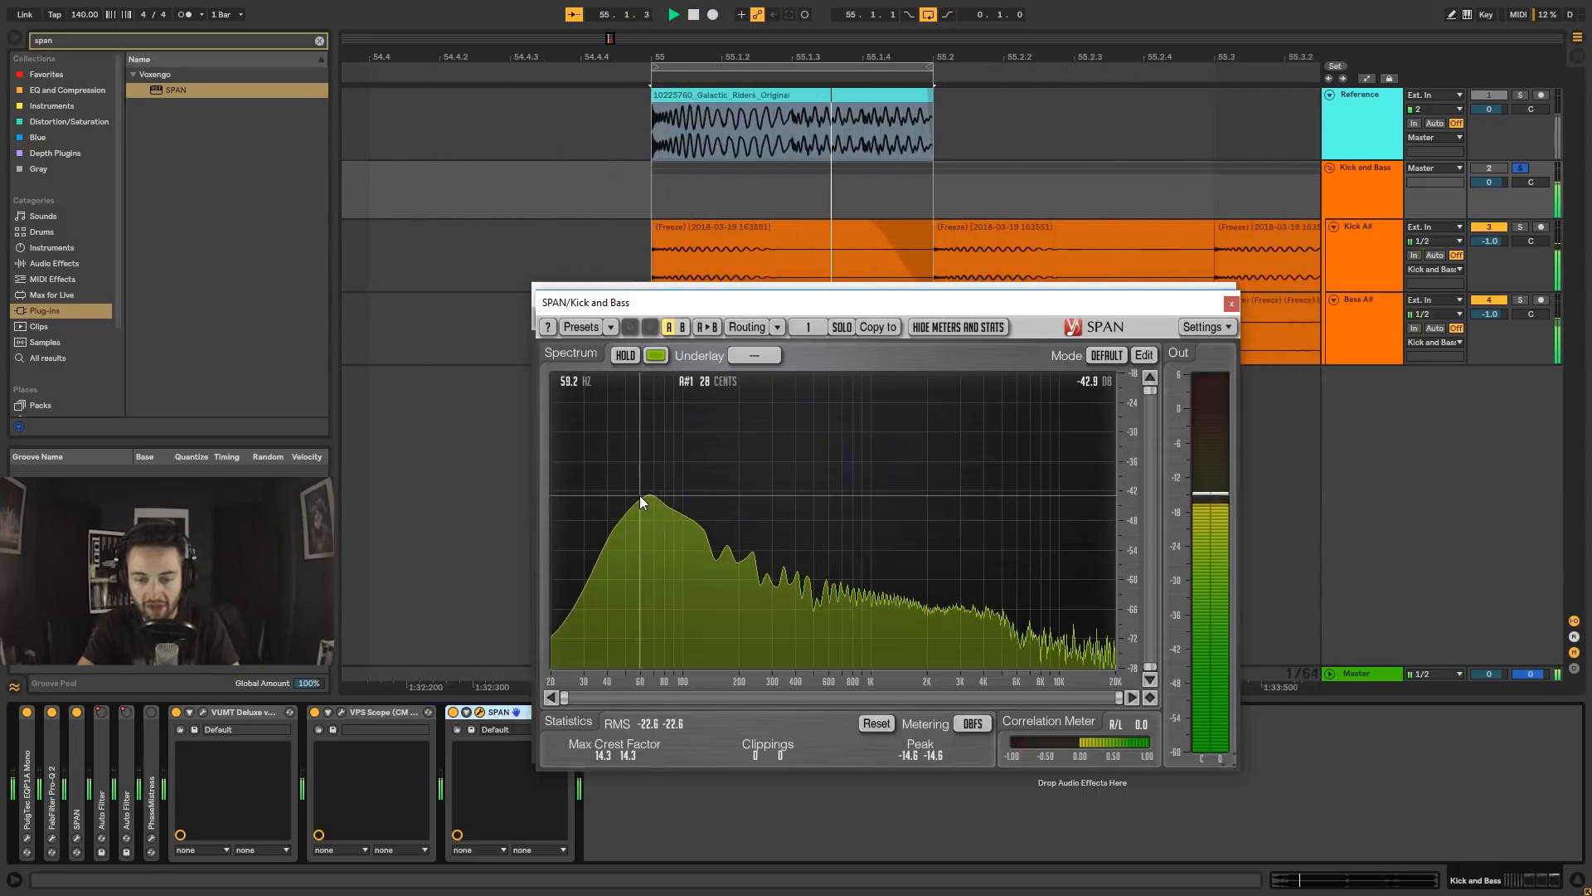
{"action": "left_click", "coordinate": [1229, 304]}
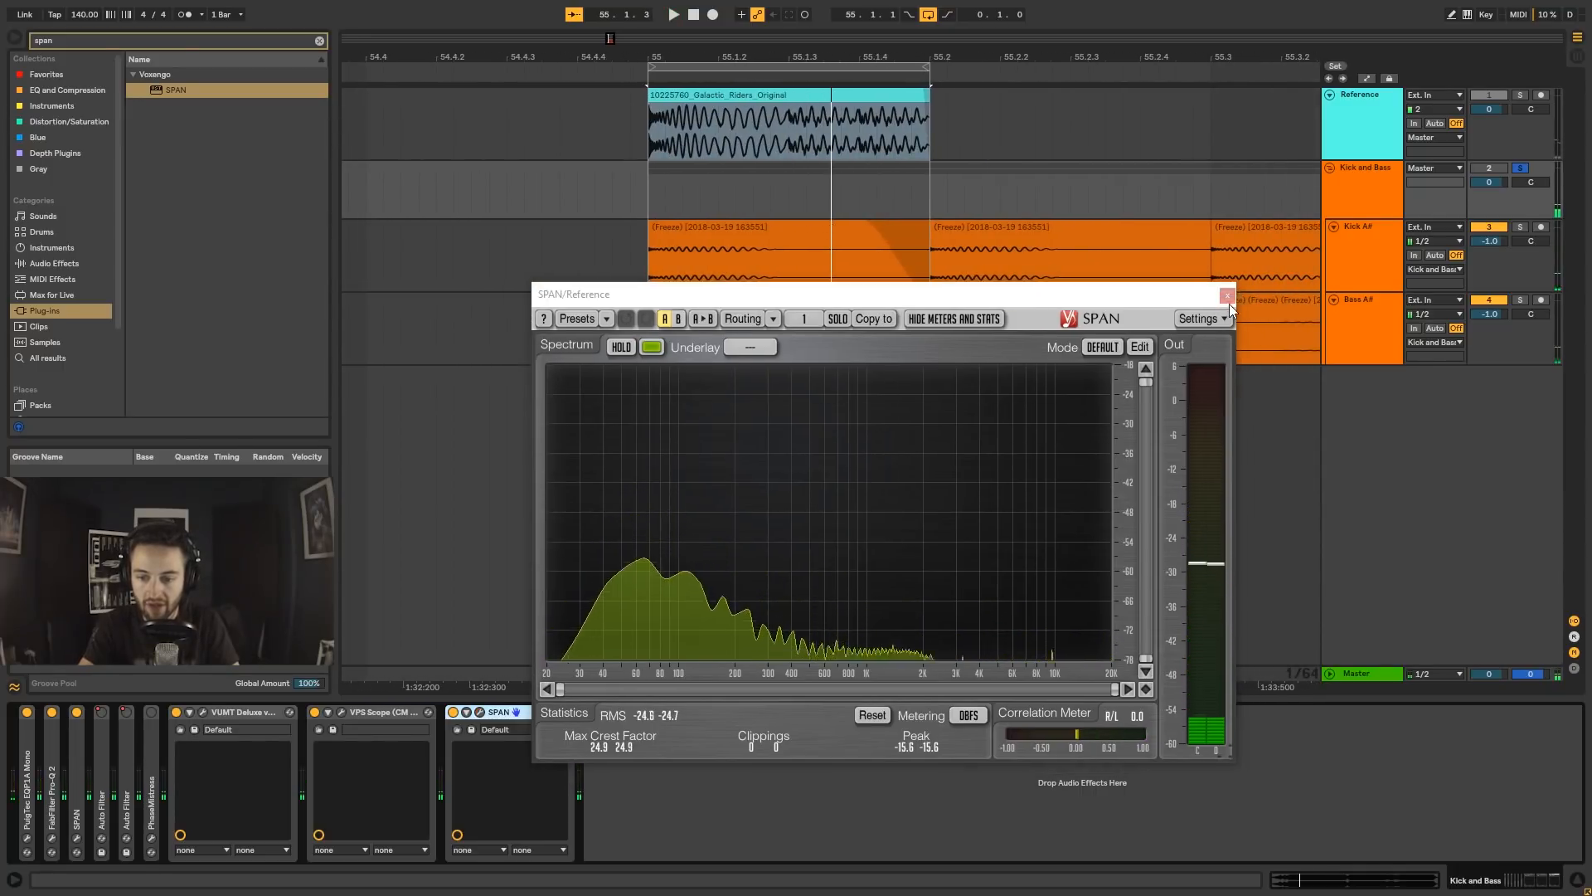
{"action": "left_click", "coordinate": [1229, 304]}
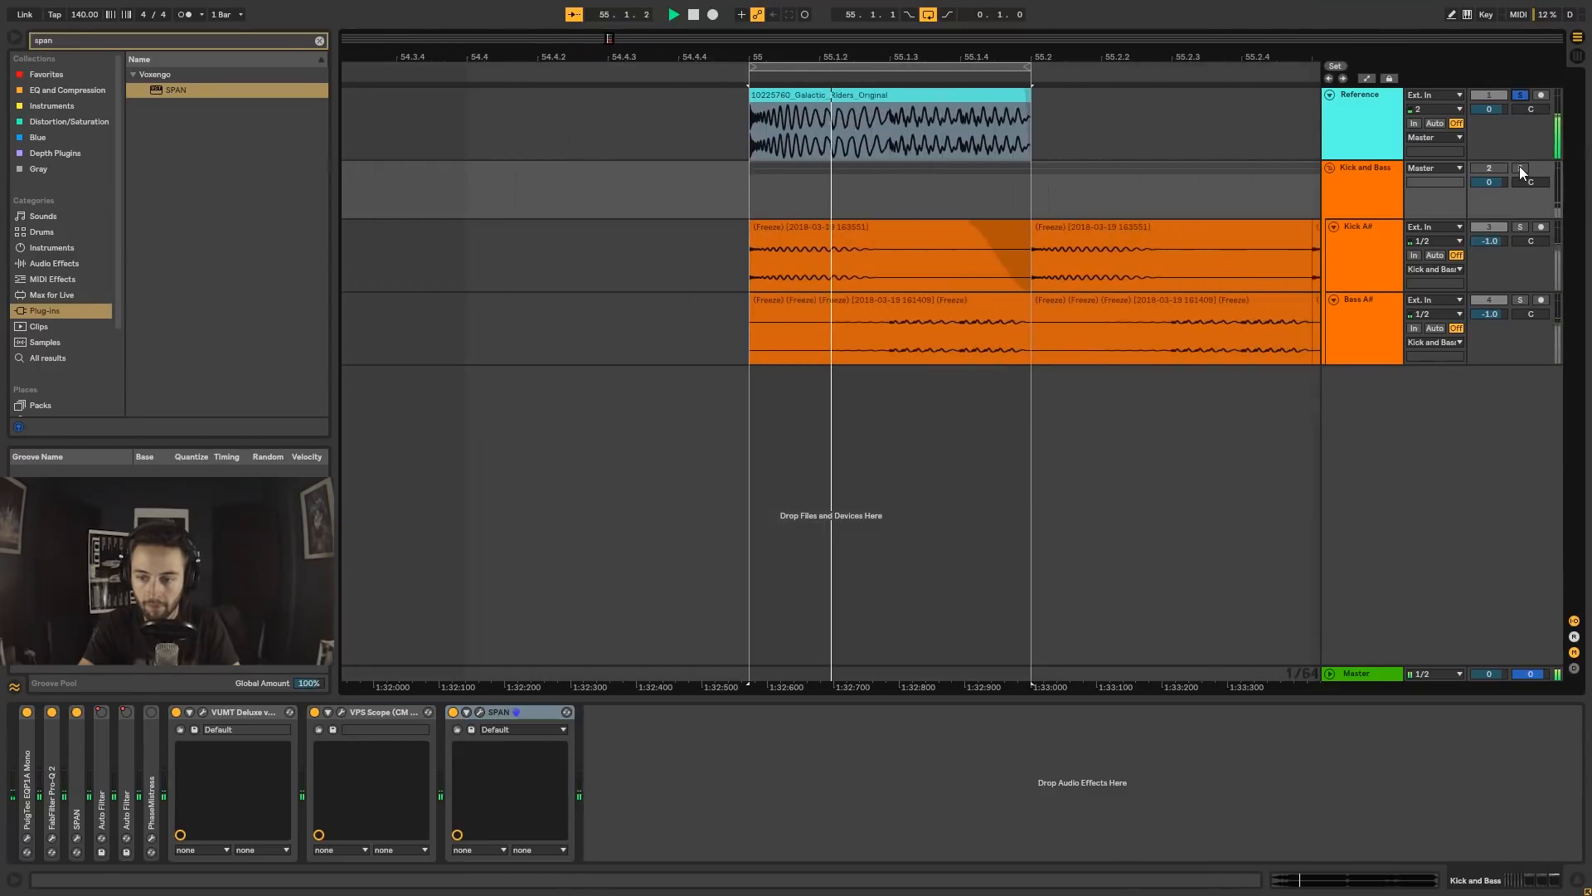
- Compare the two beats by ear during loop playback, soloing the Reference track and the Kick and Bass group alternately
{"action": "left_click", "coordinate": [1521, 96]}
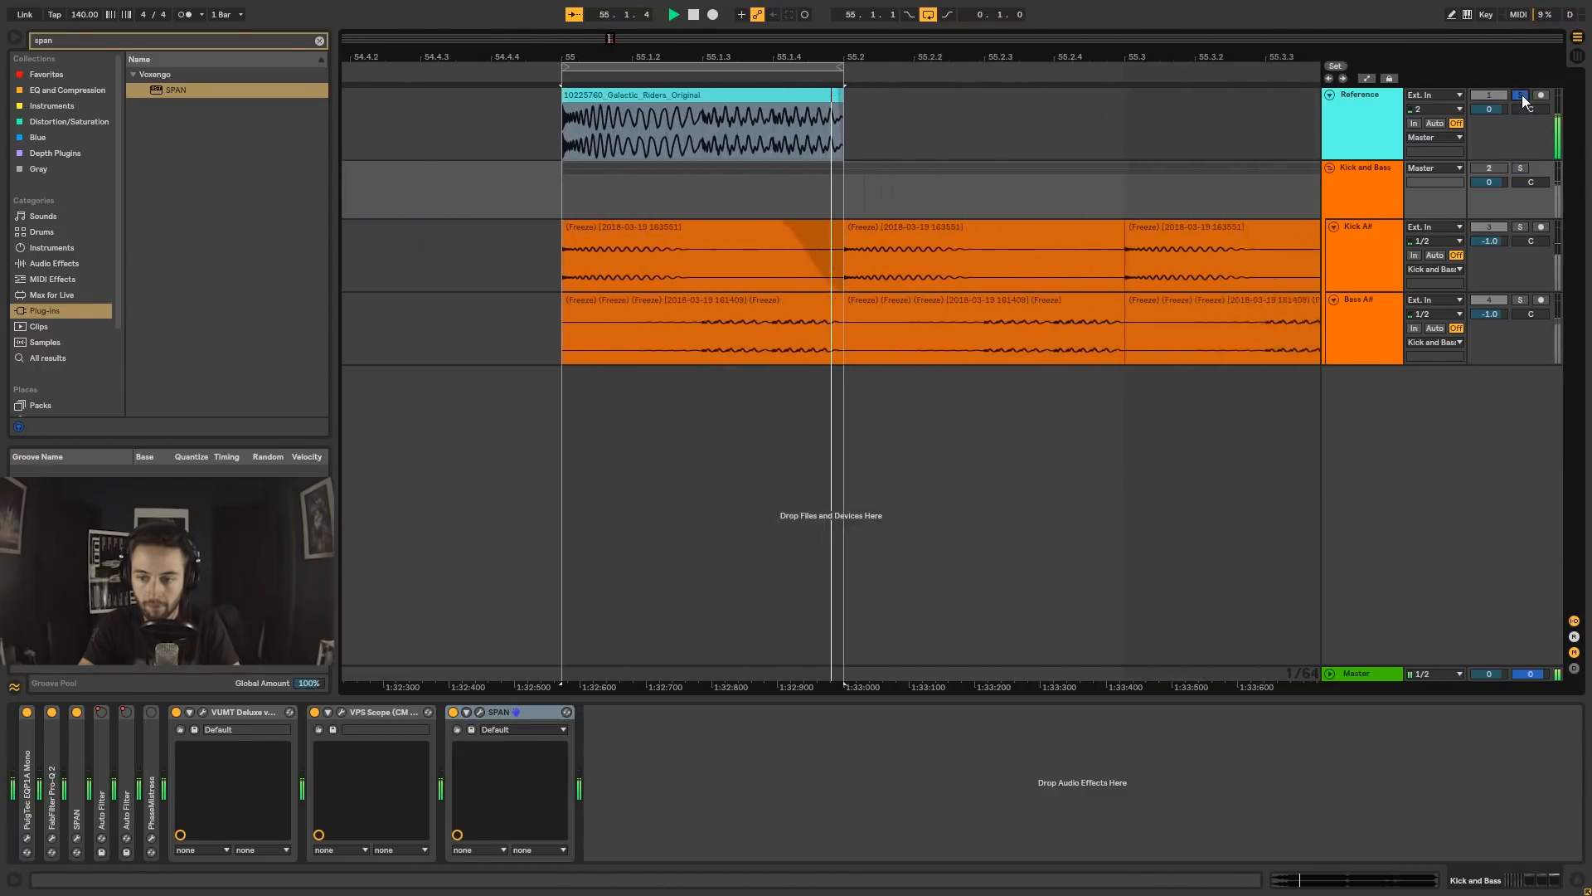
{"action": "left_click", "coordinate": [1520, 169]}
{"action": "key", "text": "space"}
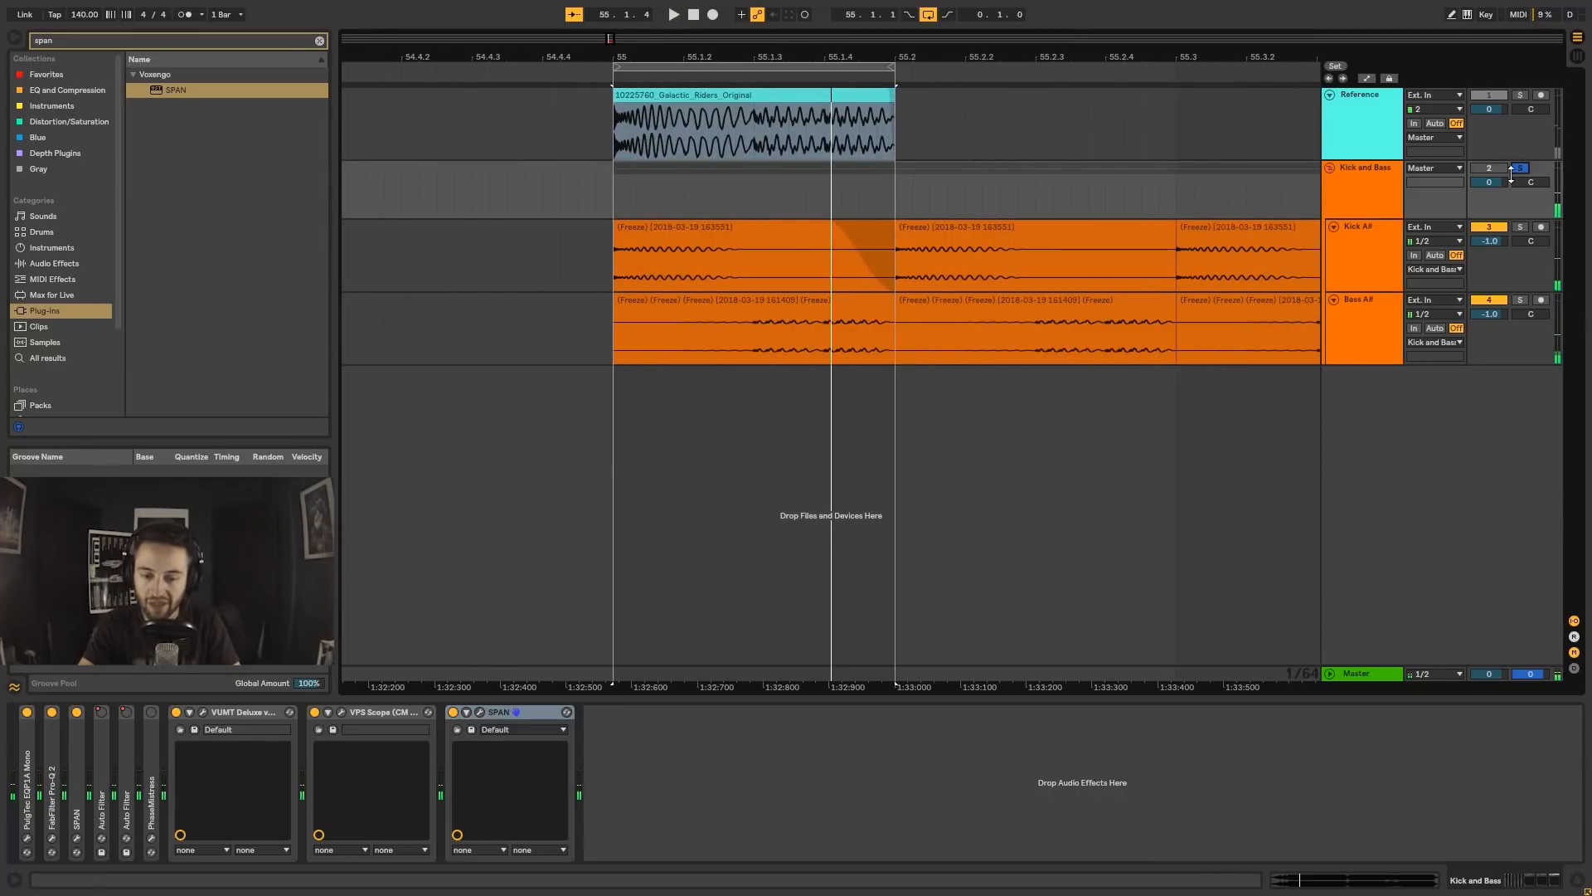
{"action": "key", "text": "space"}
{"action": "left_click", "coordinate": [1519, 94]}
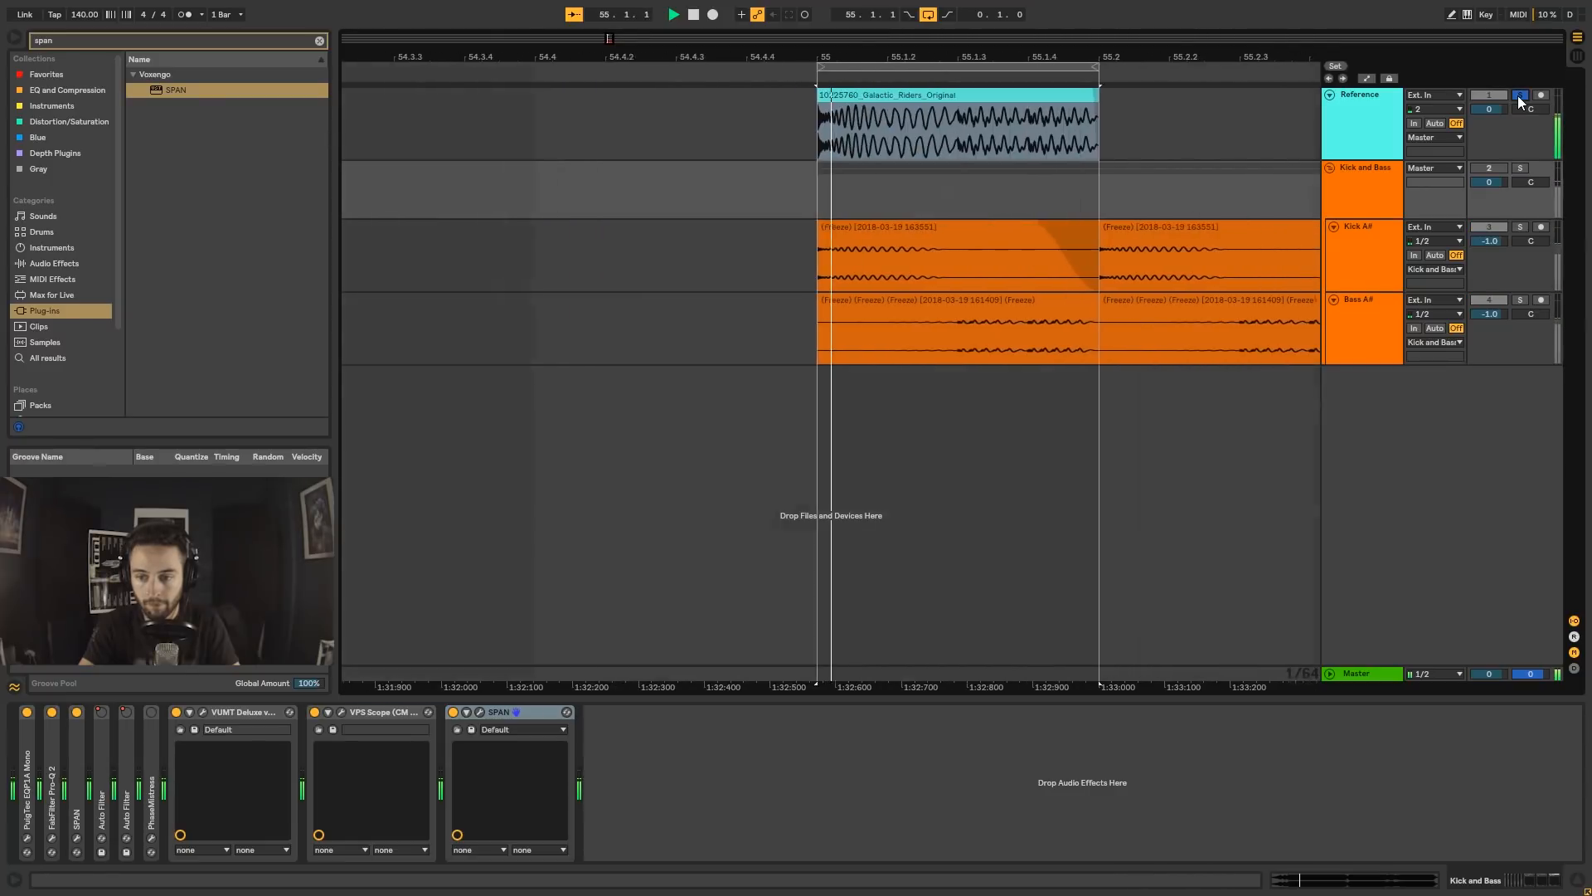
{"action": "left_click", "coordinate": [1519, 167]}
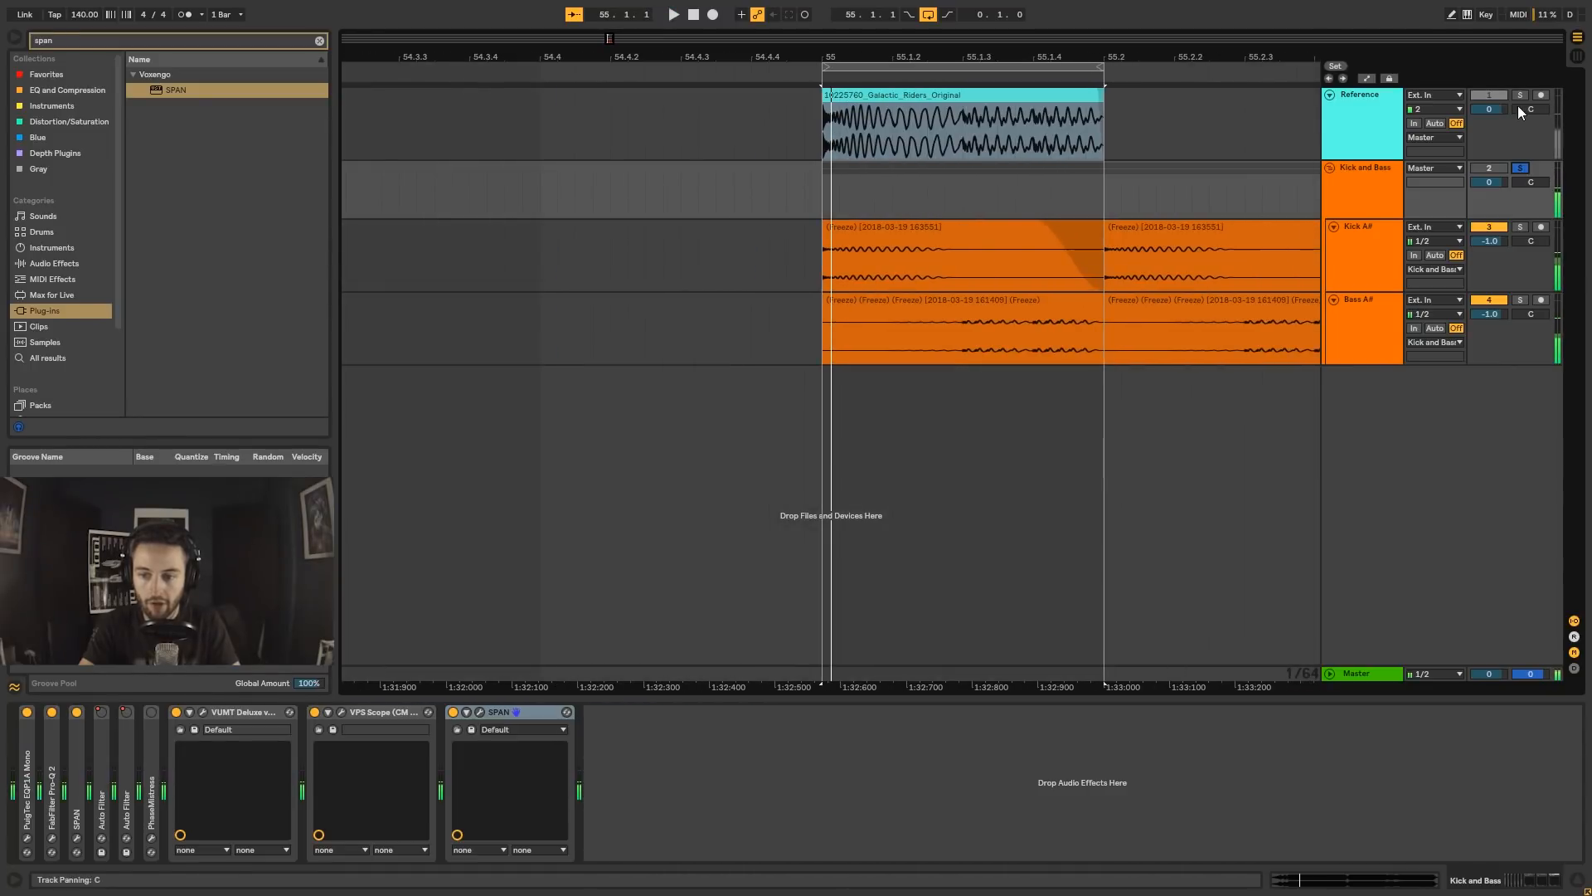
- Insert a new audio track below Bass A#, set its input to Kick and Bass, and arm it for recording
{"action": "left_click", "coordinate": [889, 101]}
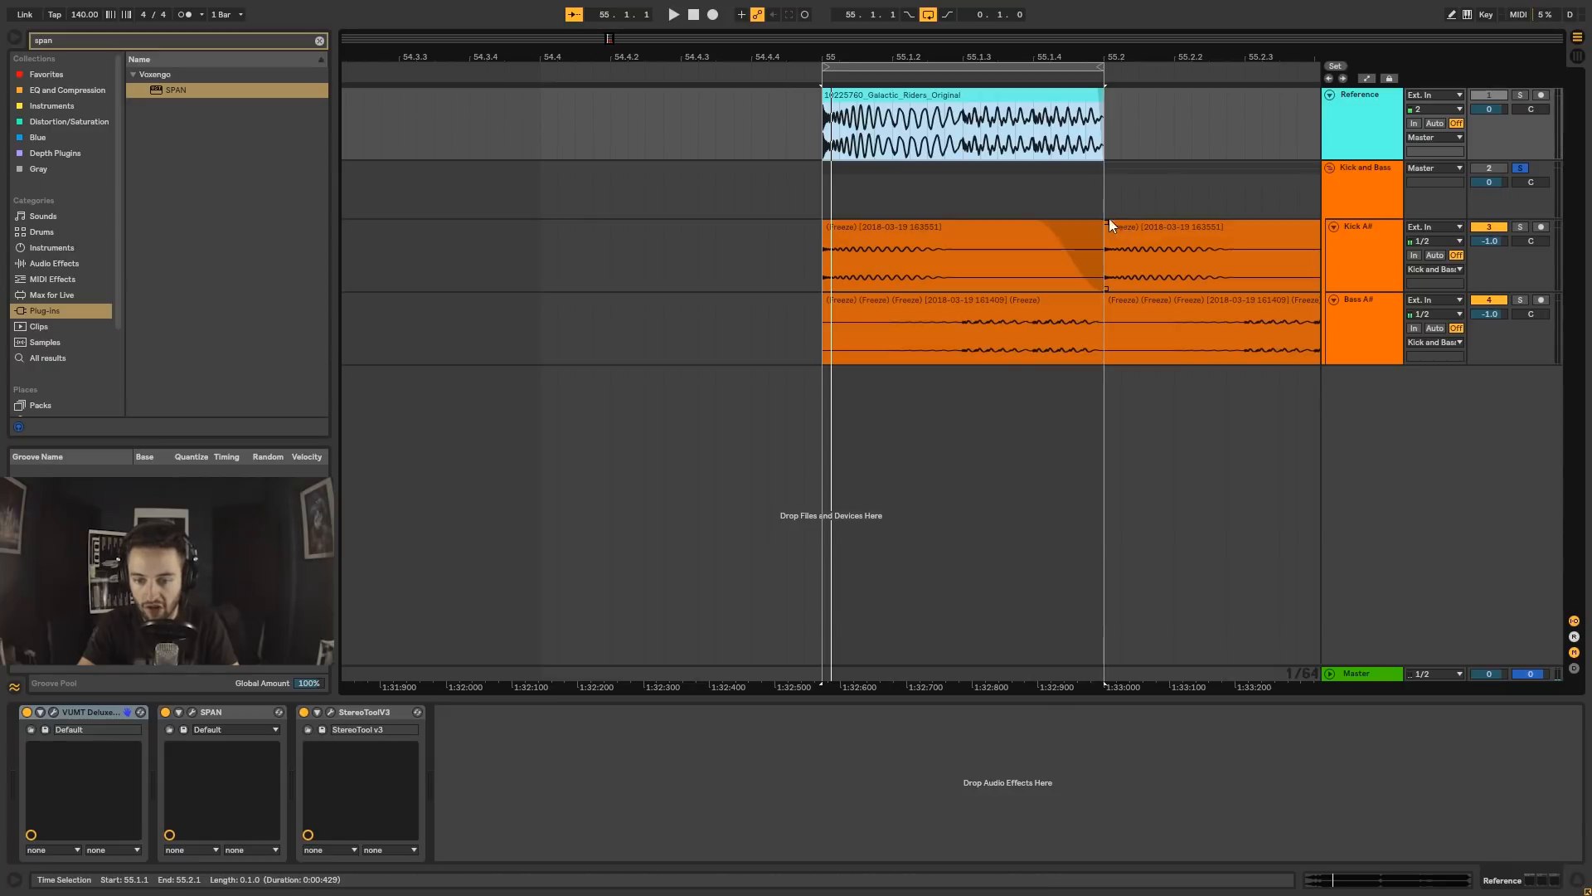
{"action": "right_click", "coordinate": [1398, 450]}
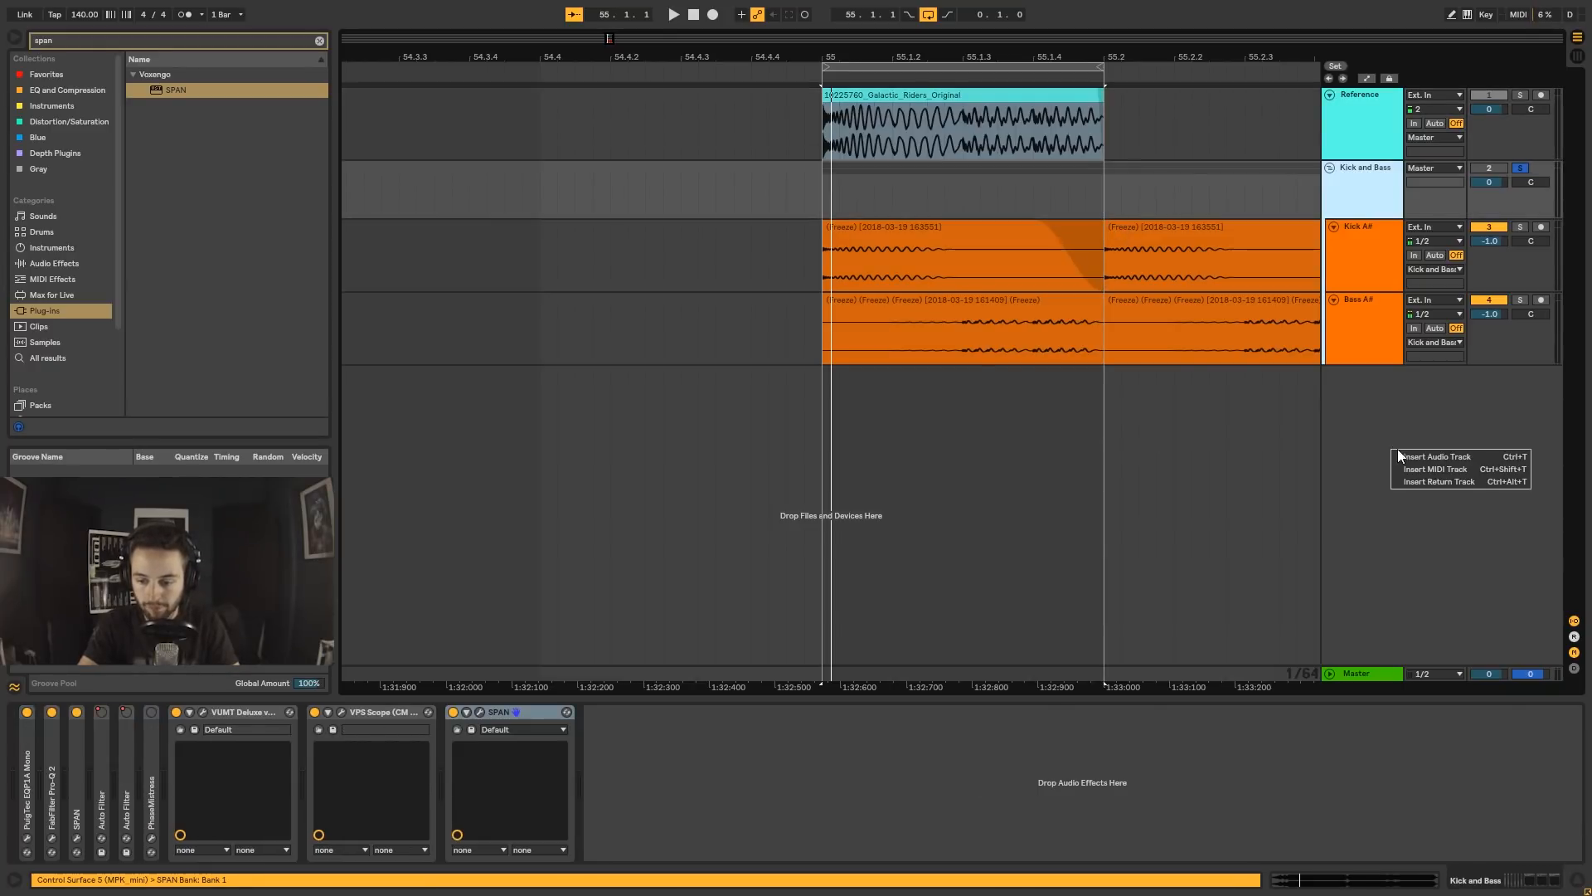
{"action": "left_click", "coordinate": [1441, 376]}
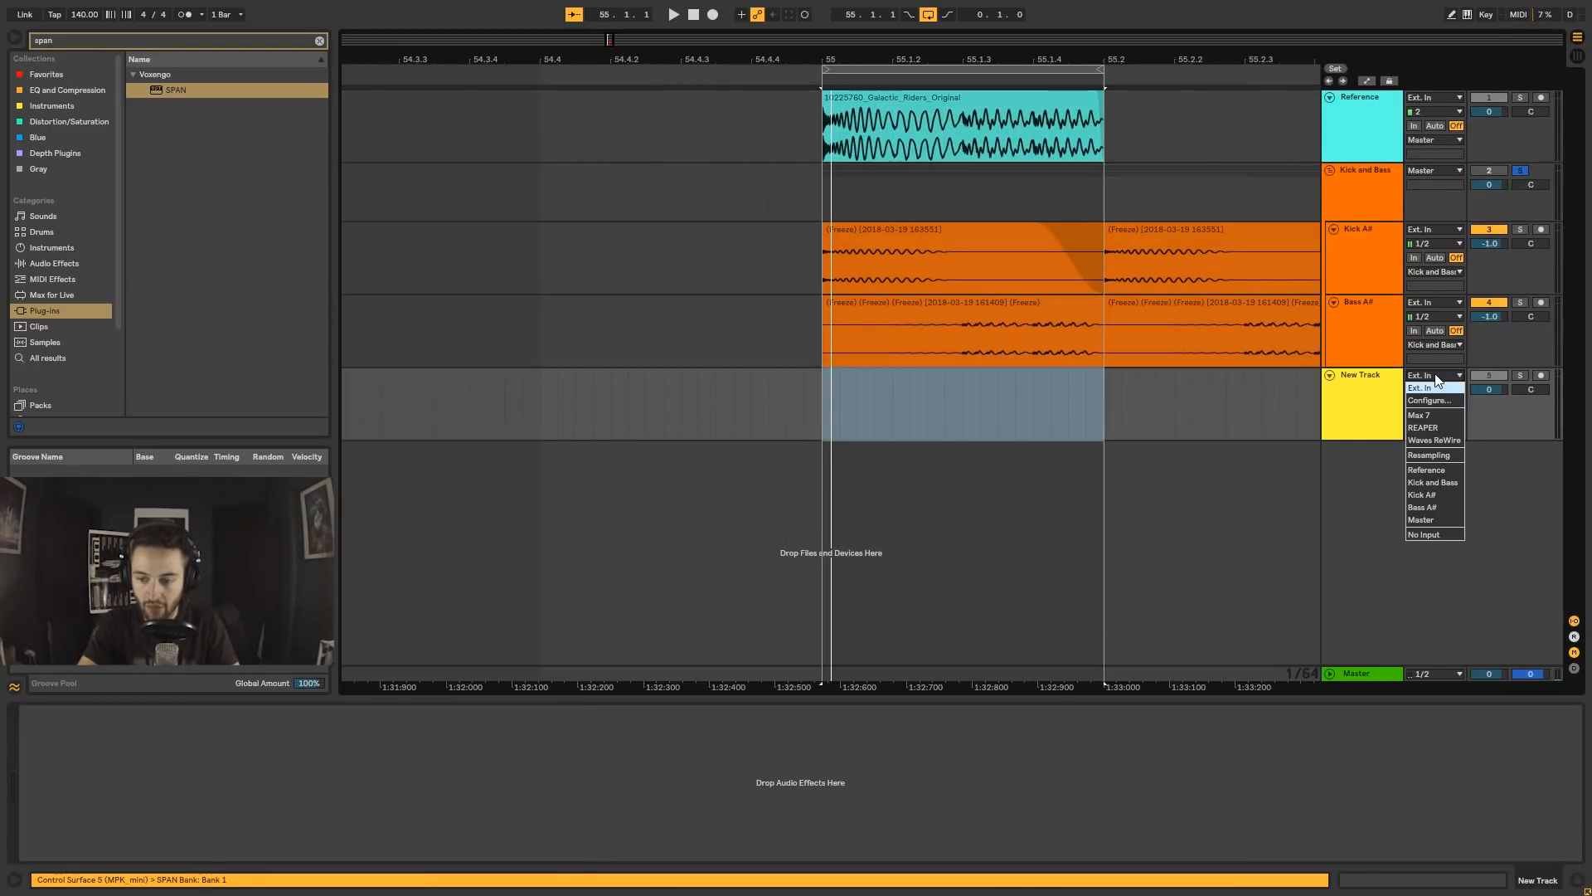
{"action": "left_click", "coordinate": [1434, 481]}
{"action": "left_click", "coordinate": [1542, 375]}
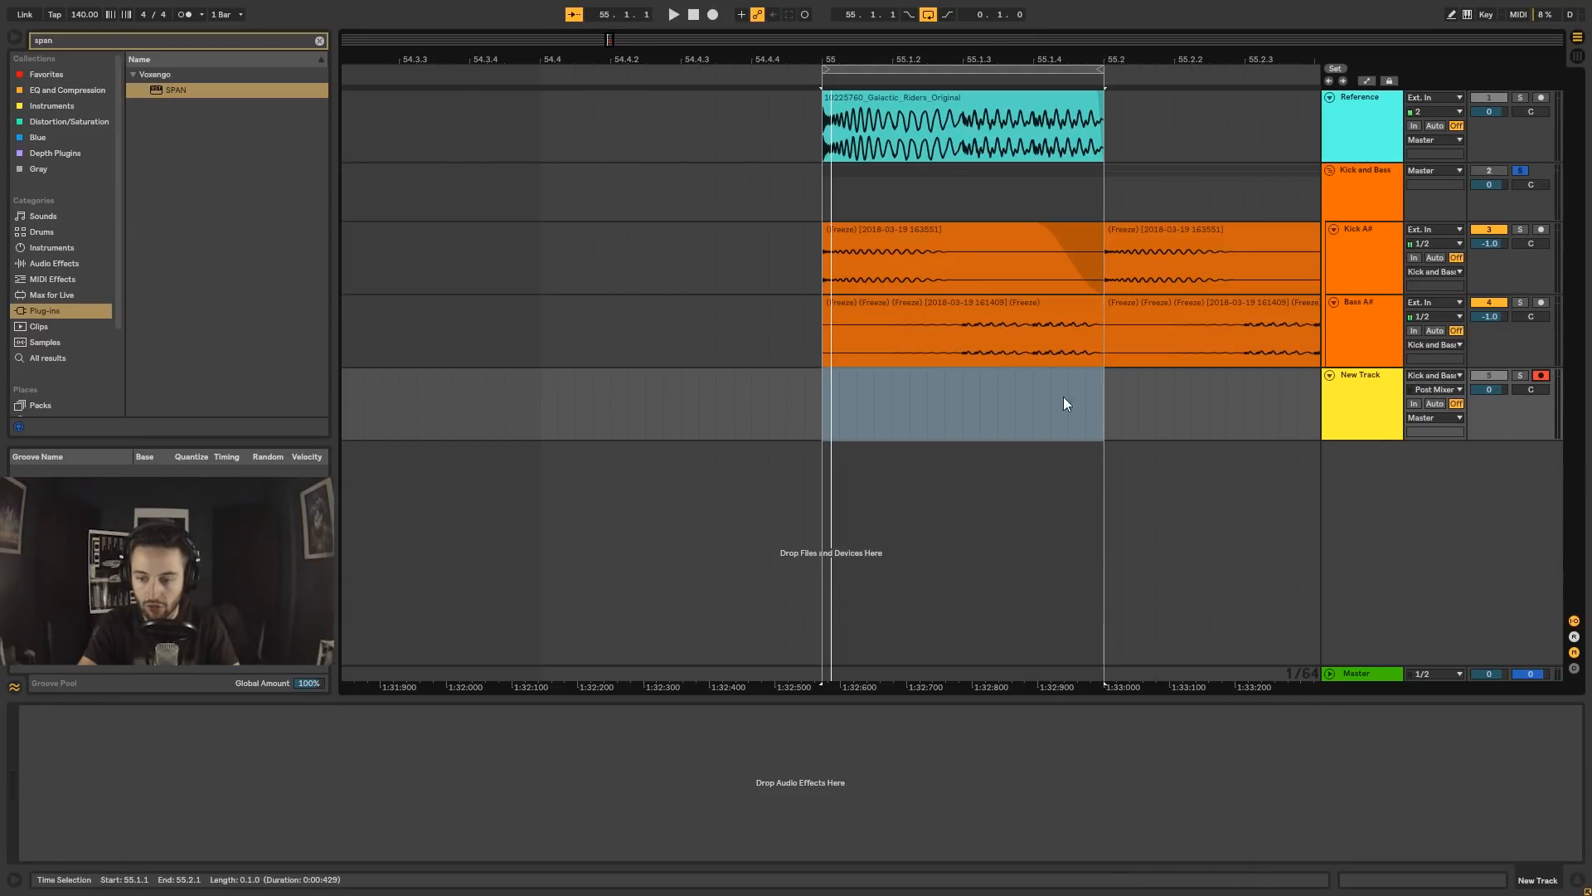
- Record the looped Kick and Bass output onto the new track and extend the recorded clip to span 55.1.1 to 55.2.1
{"action": "left_click", "coordinate": [713, 15]}
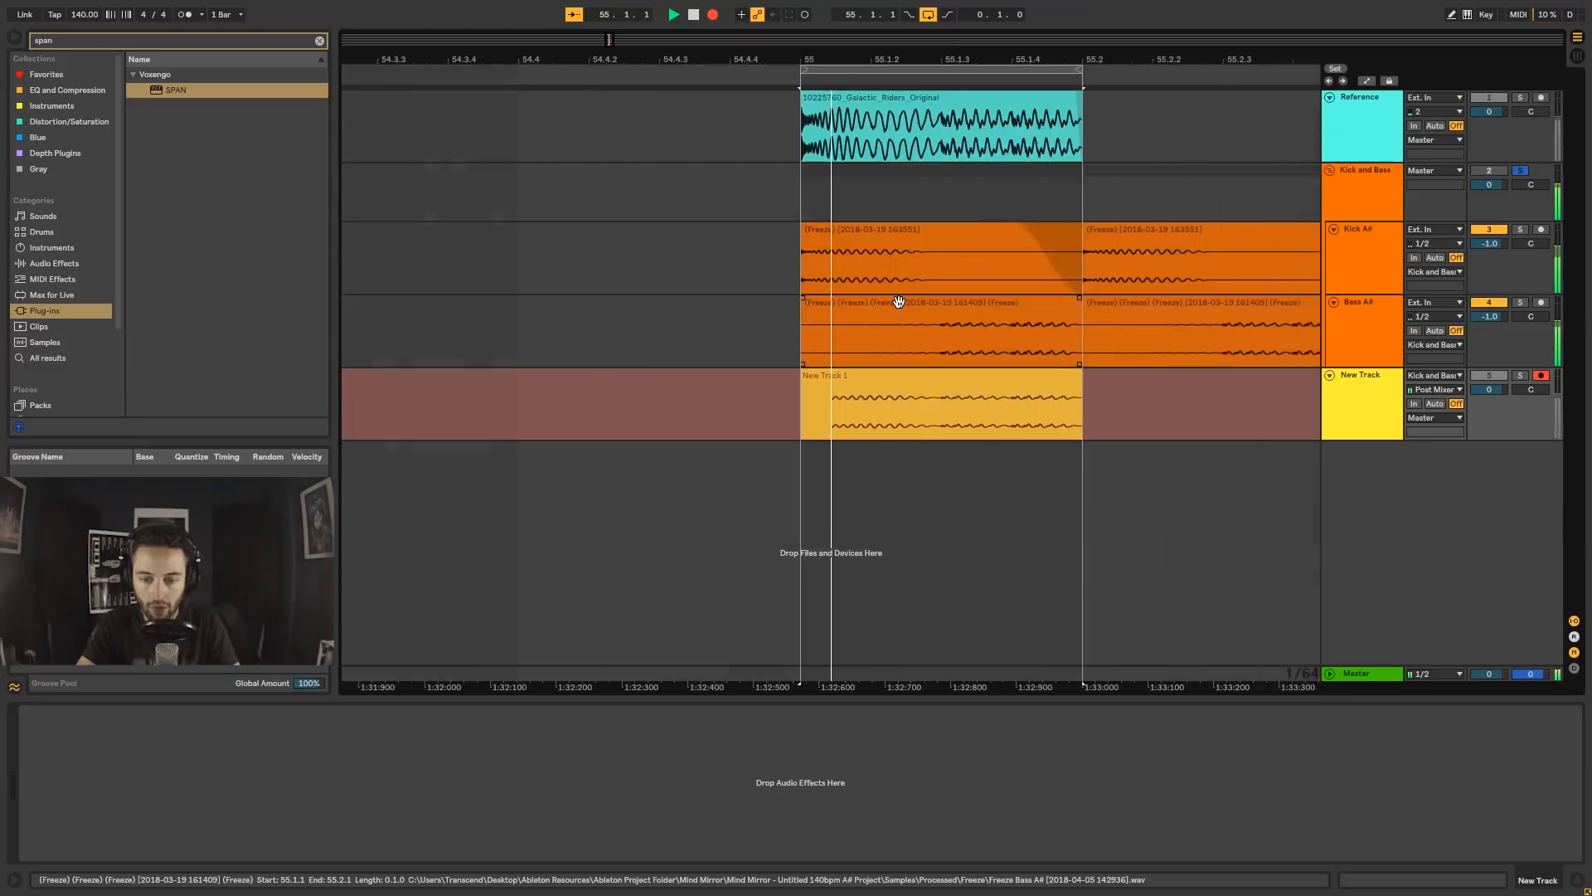
{"action": "key", "text": "space"}
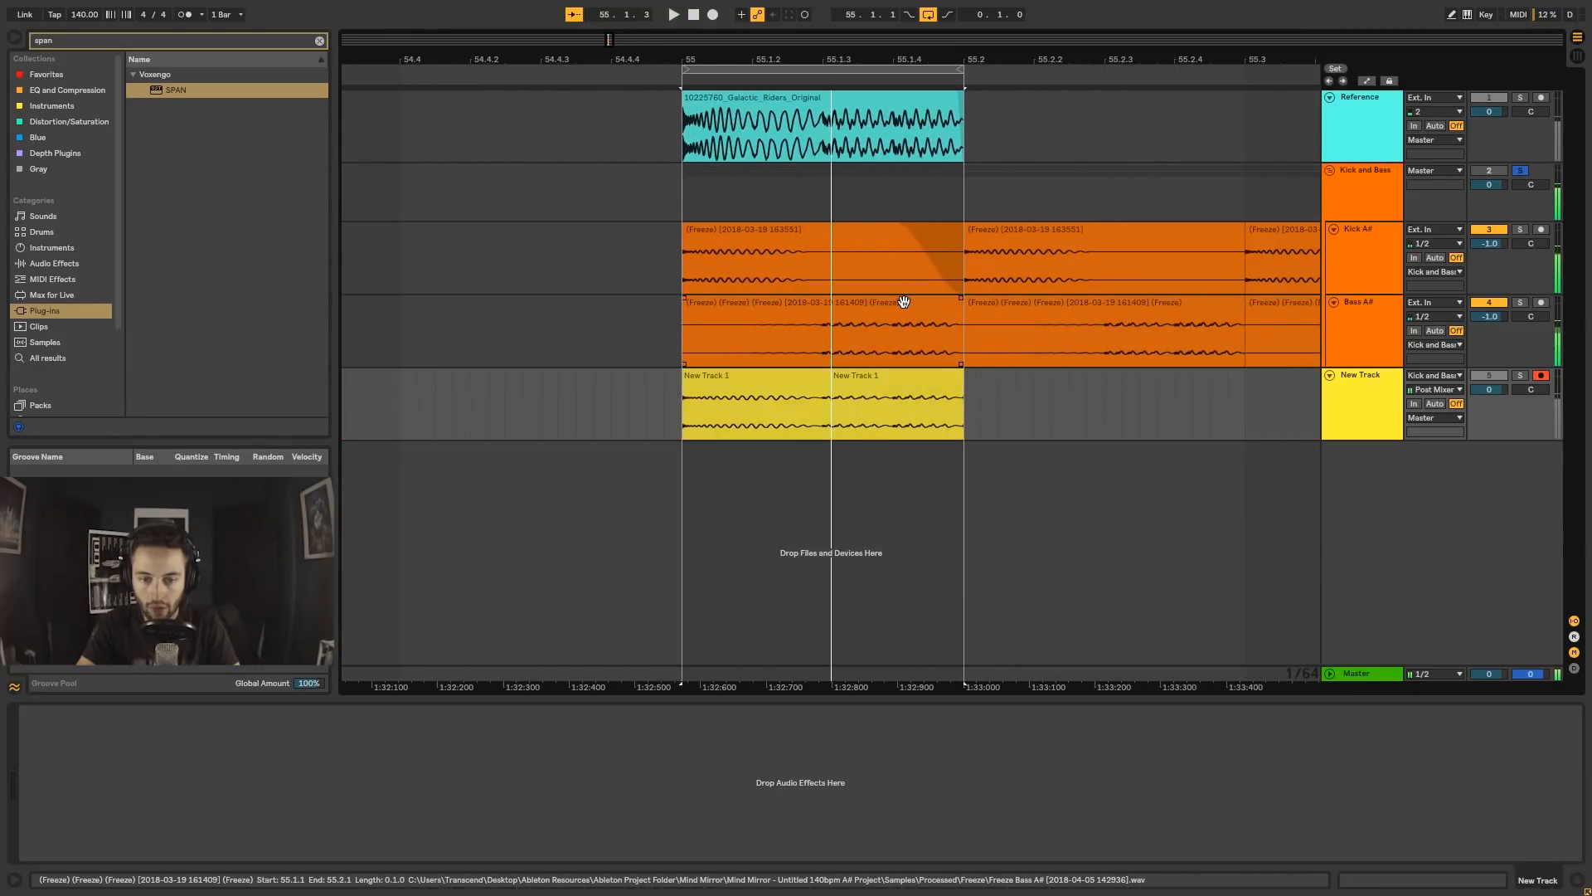
{"action": "left_click", "coordinate": [892, 427]}
{"action": "left_click_drag", "start_coordinate": [839, 390], "coordinate": [711, 402]}
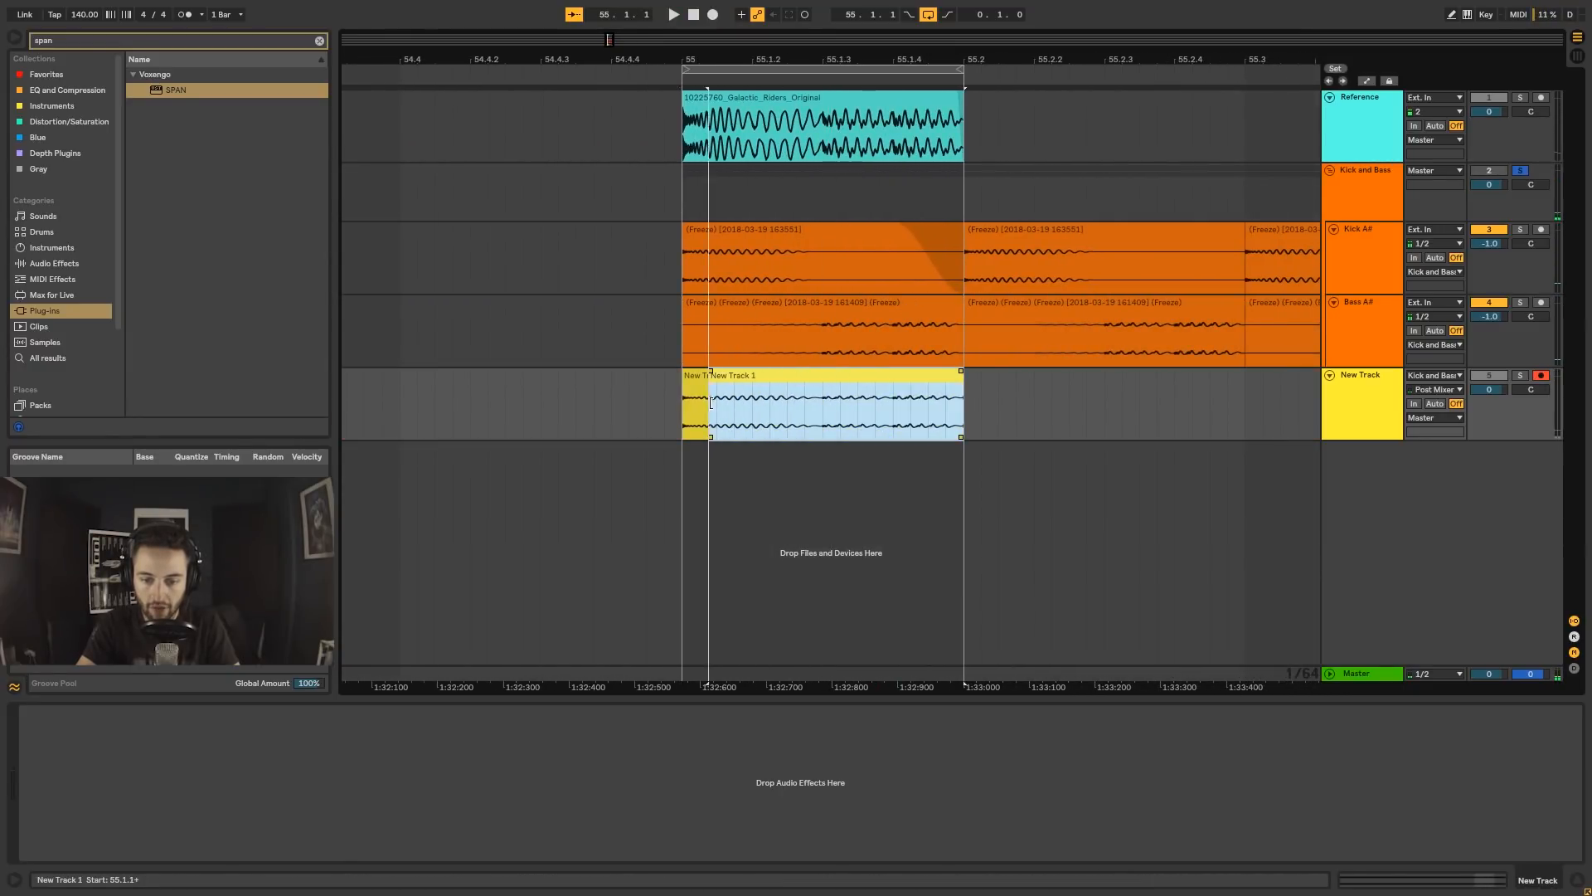
{"action": "left_click", "coordinate": [732, 218]}
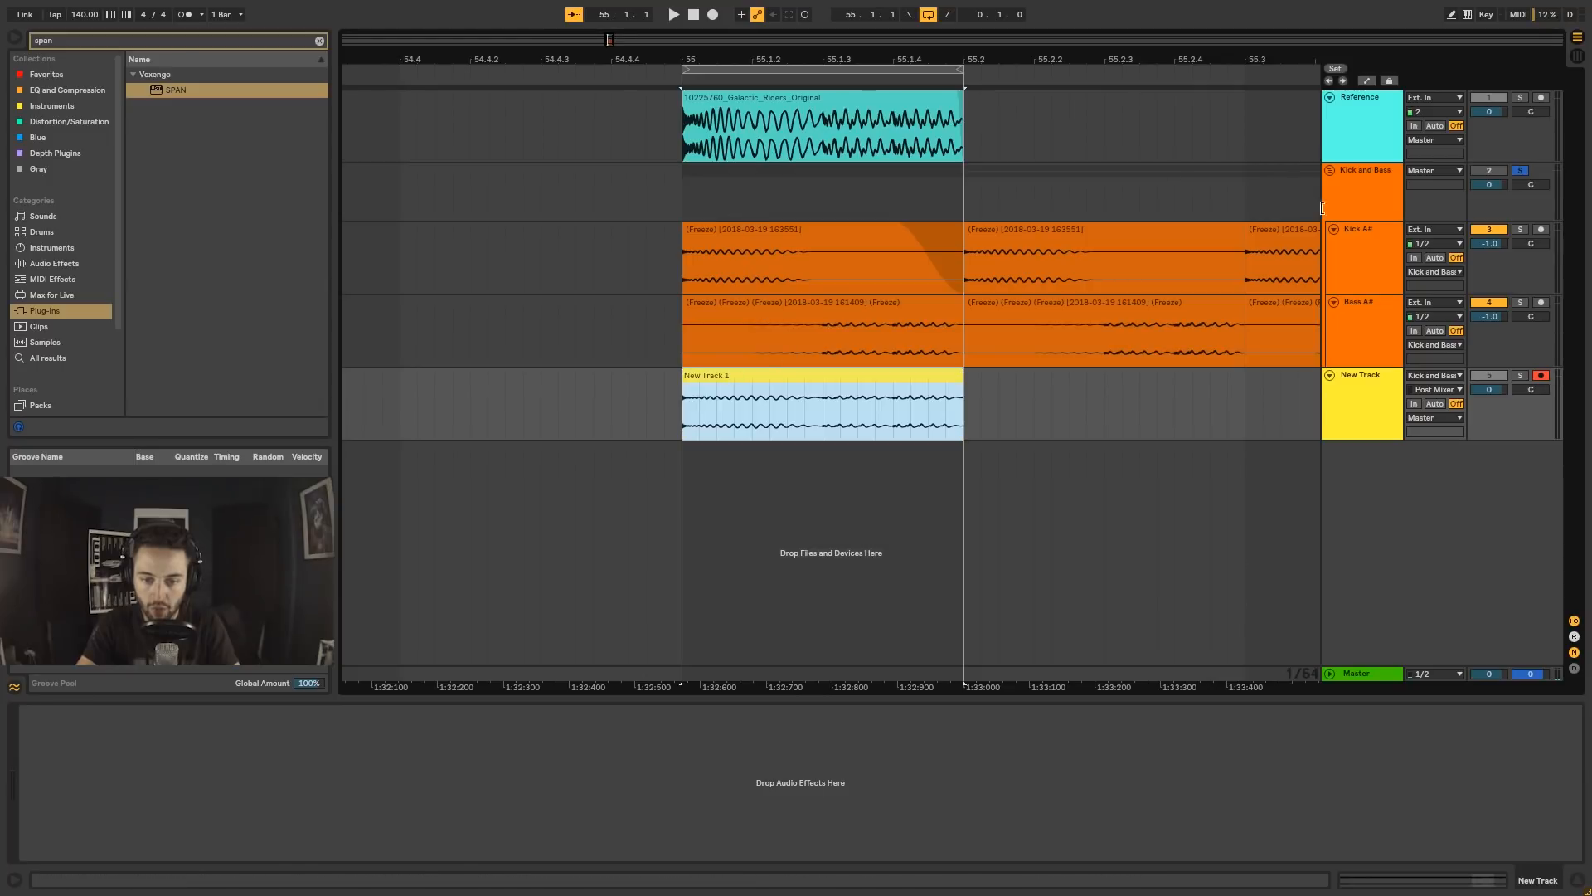
- Fold the Kick and Bass group, and turn off FabFilter Pro-L on the Master and VUMT Deluxe on the Reference track
{"action": "left_click", "coordinate": [1329, 170]}
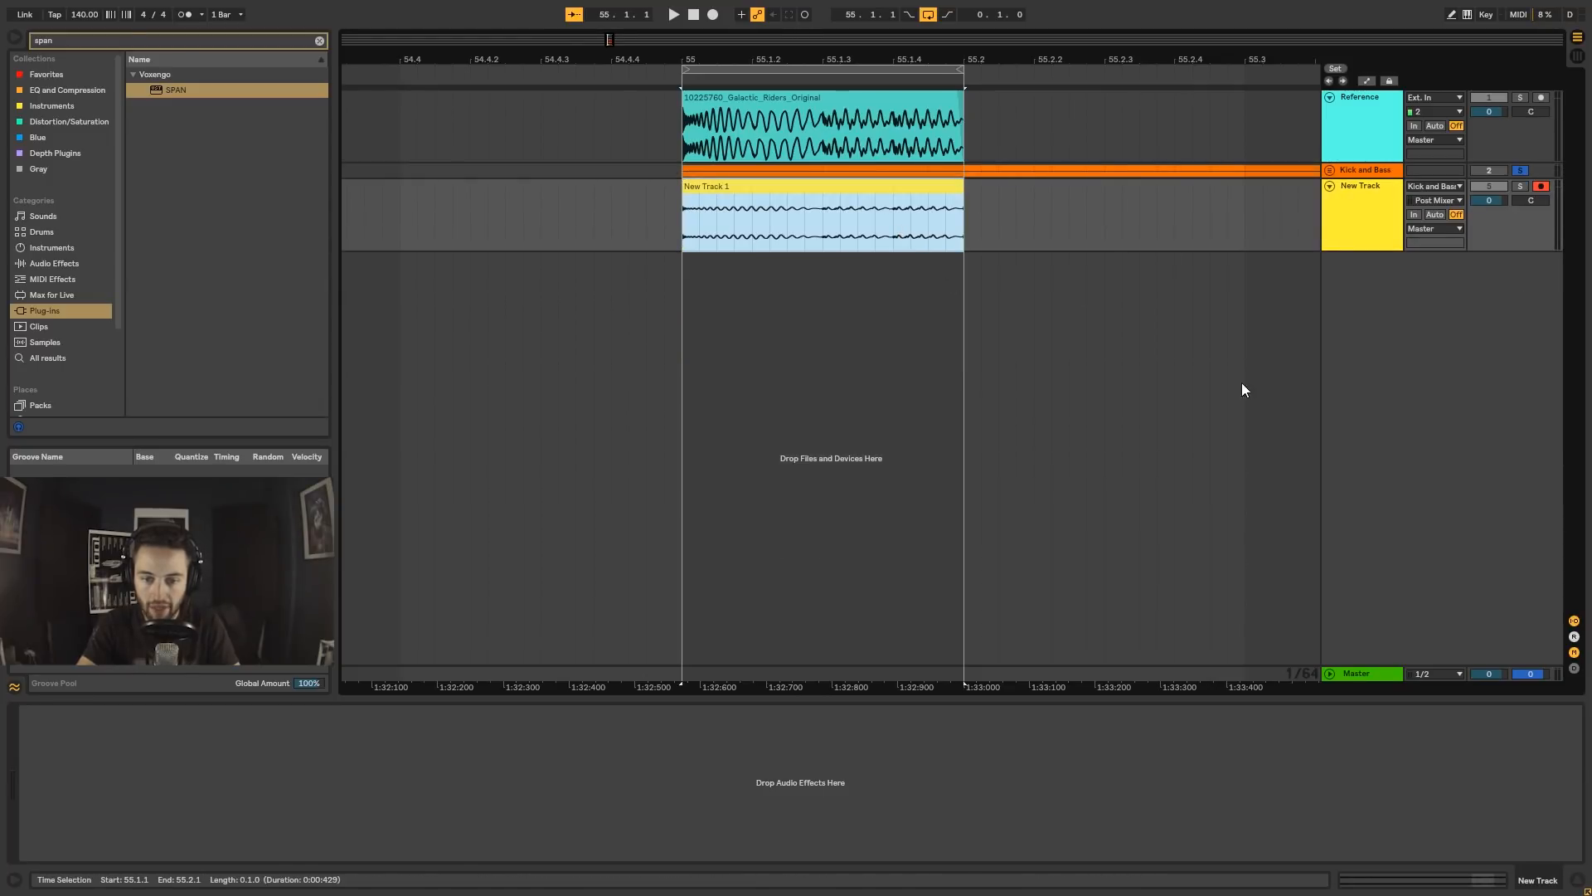
{"action": "left_click", "coordinate": [1361, 674]}
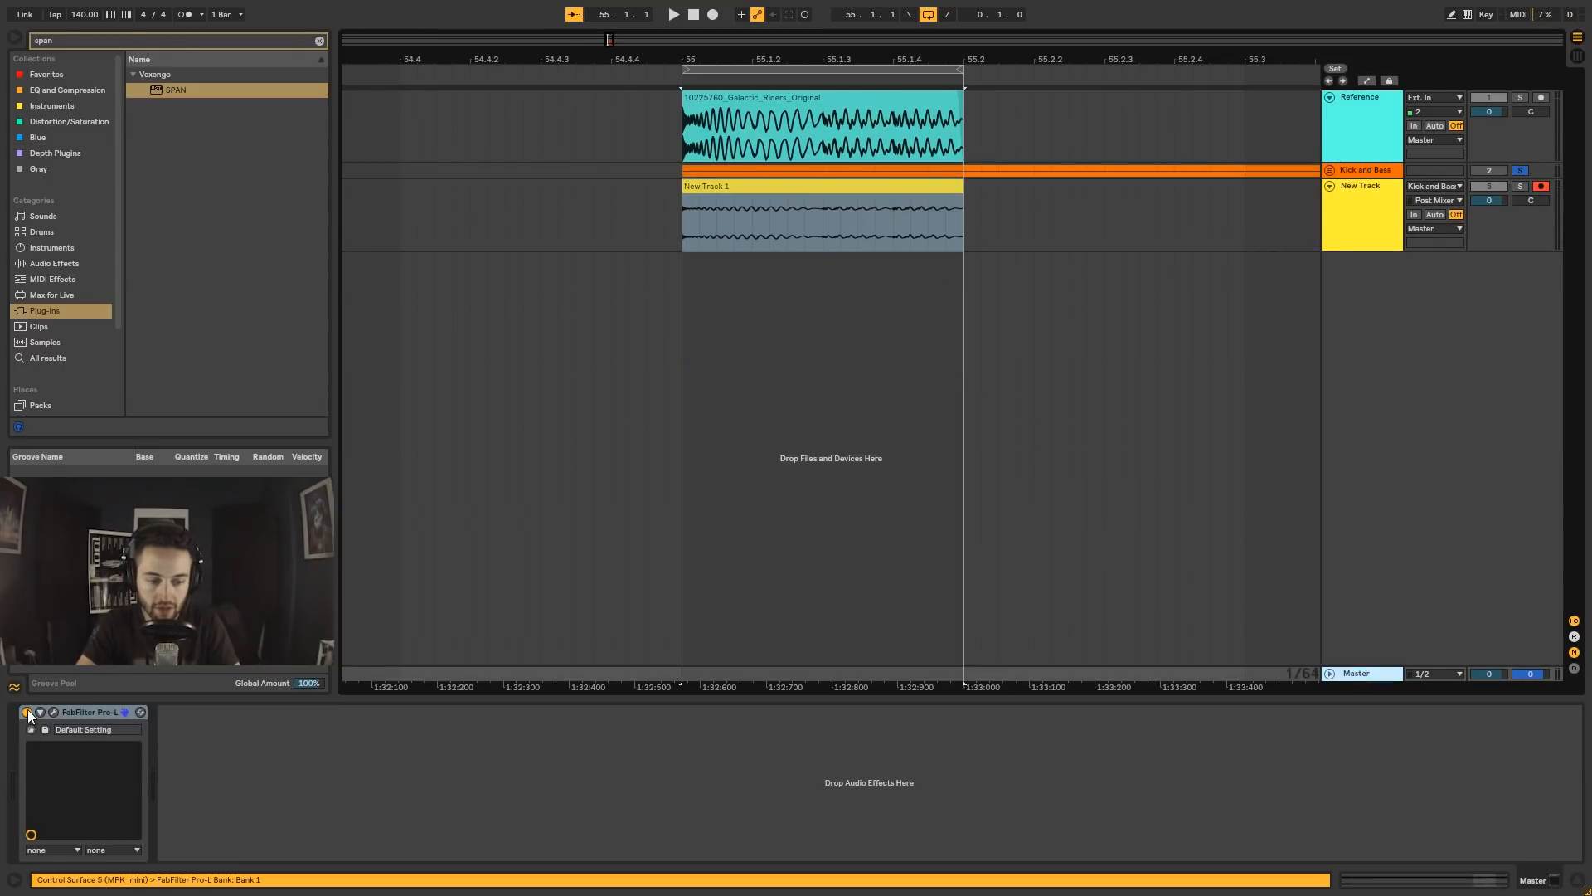
{"action": "left_click", "coordinate": [26, 712]}
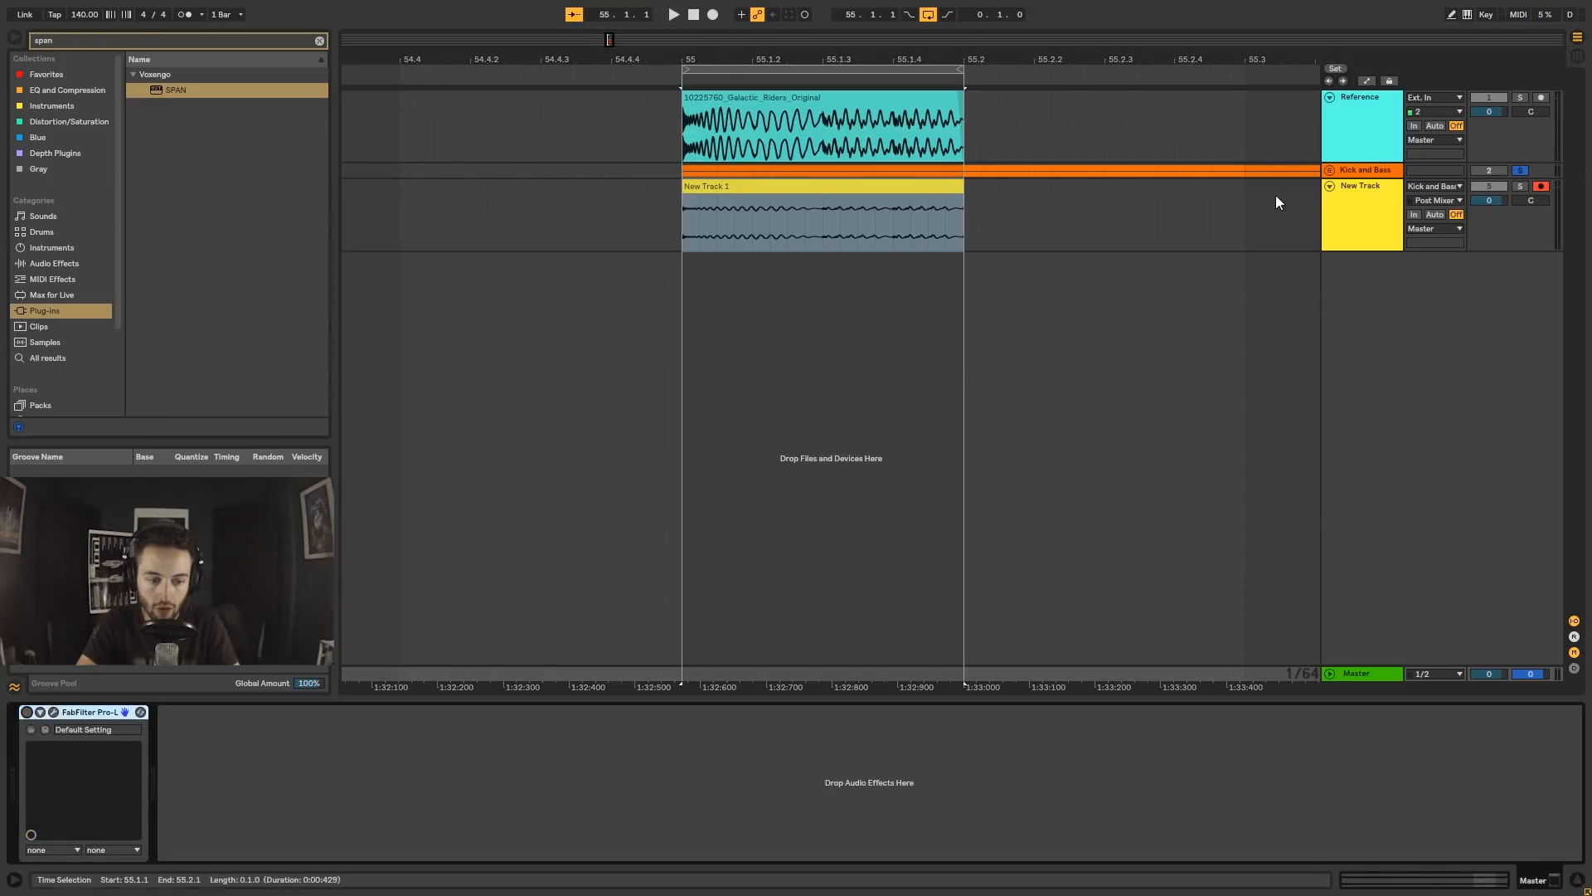
{"action": "left_click", "coordinate": [1400, 124]}
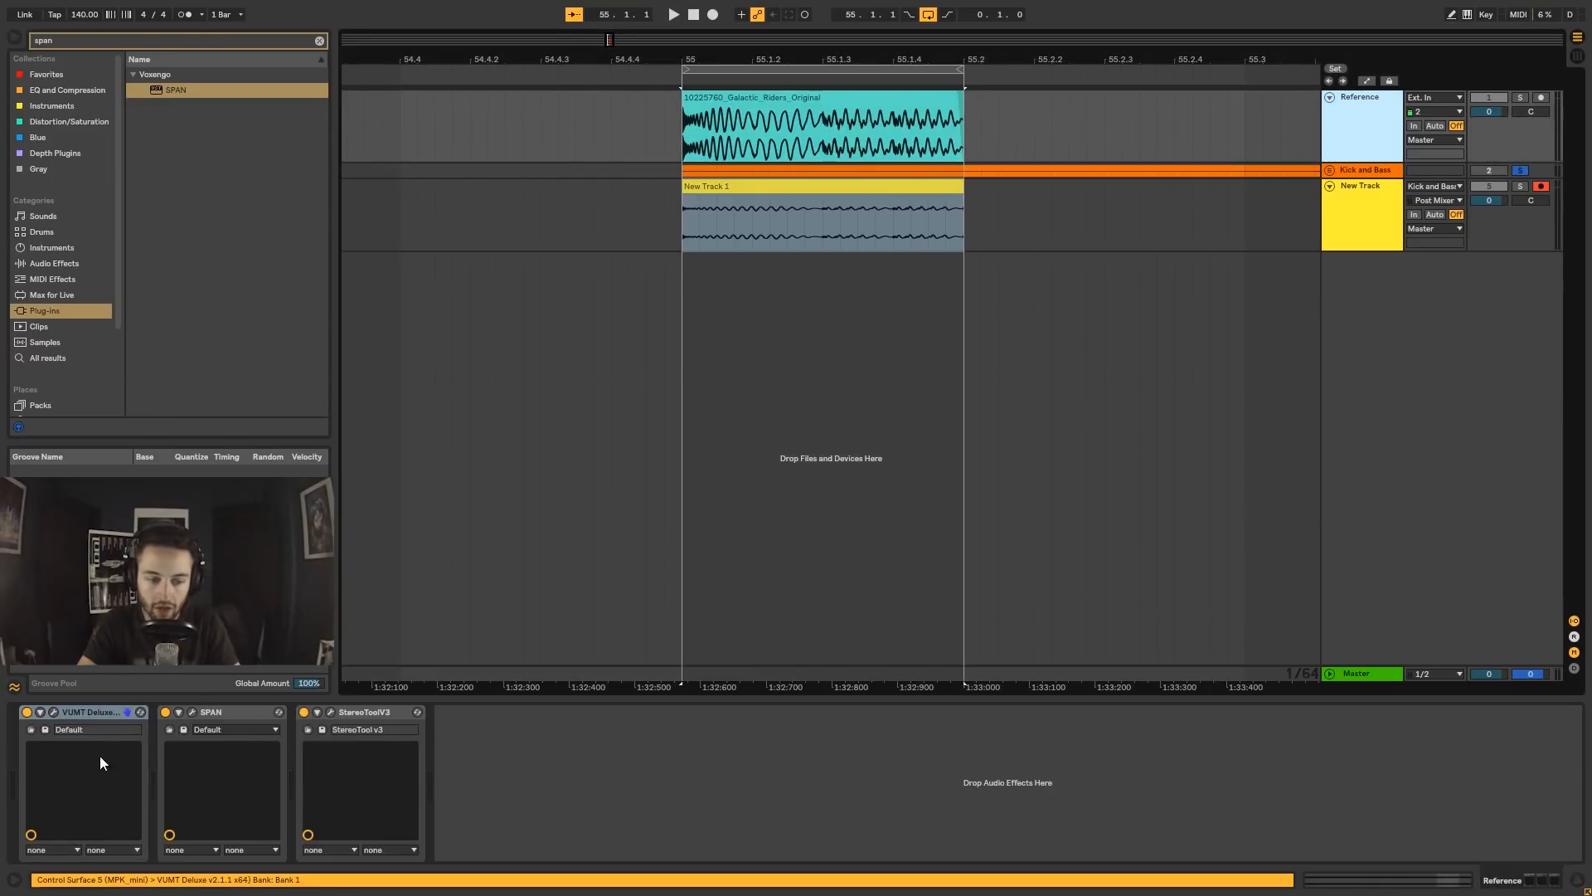
{"action": "left_click", "coordinate": [28, 712]}
- Raise the gain of the recorded Kick and Bass clip to 14.7 dB
{"action": "left_click", "coordinate": [870, 226]}
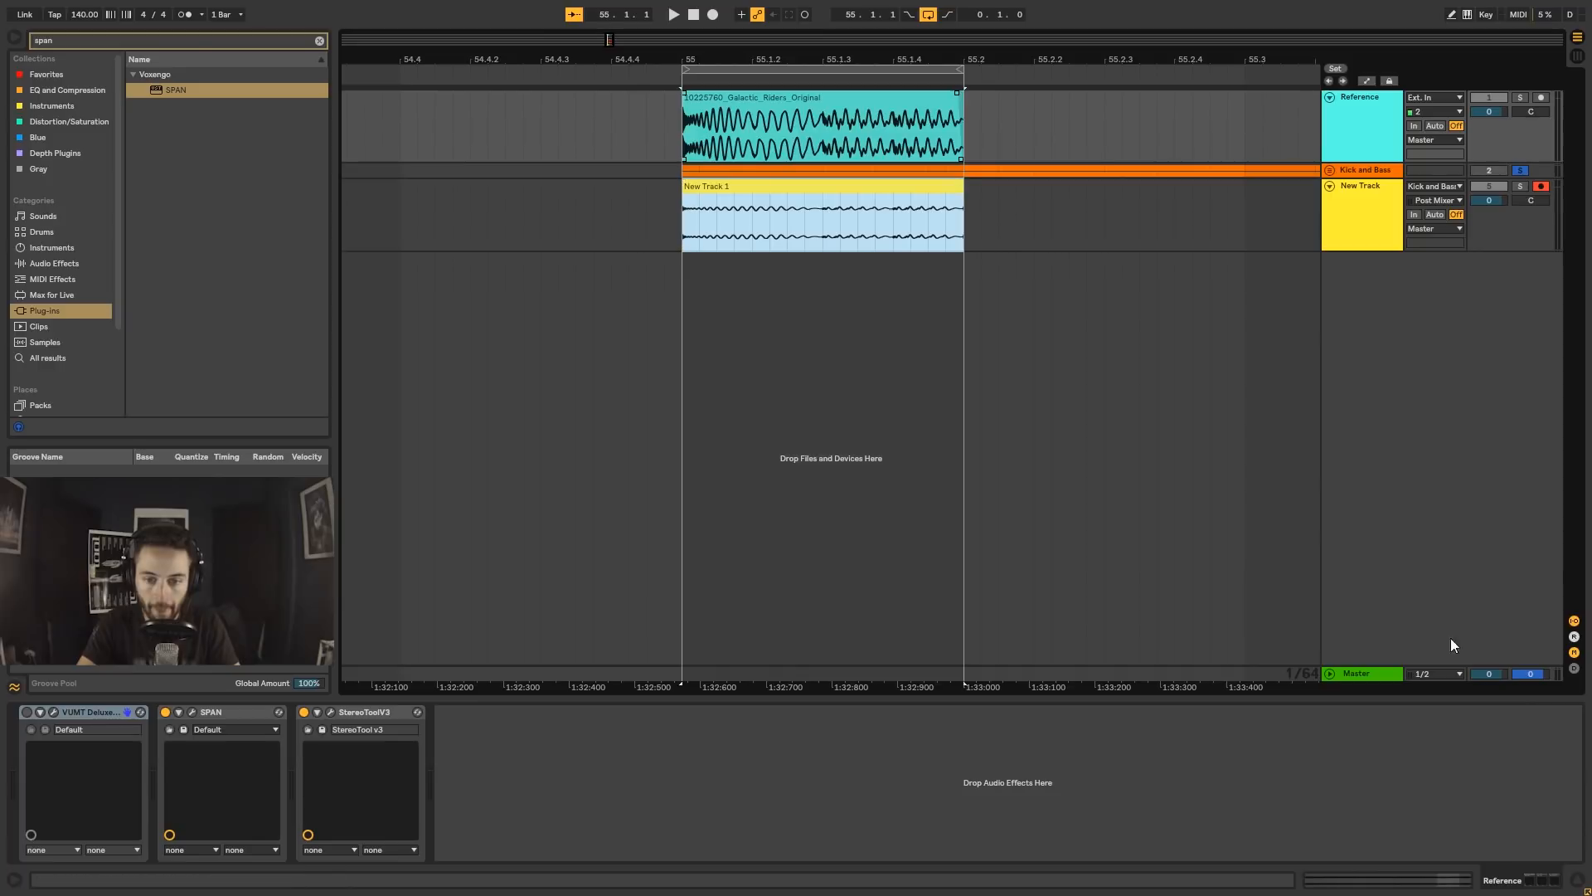
{"action": "key", "text": "shift+Tab"}
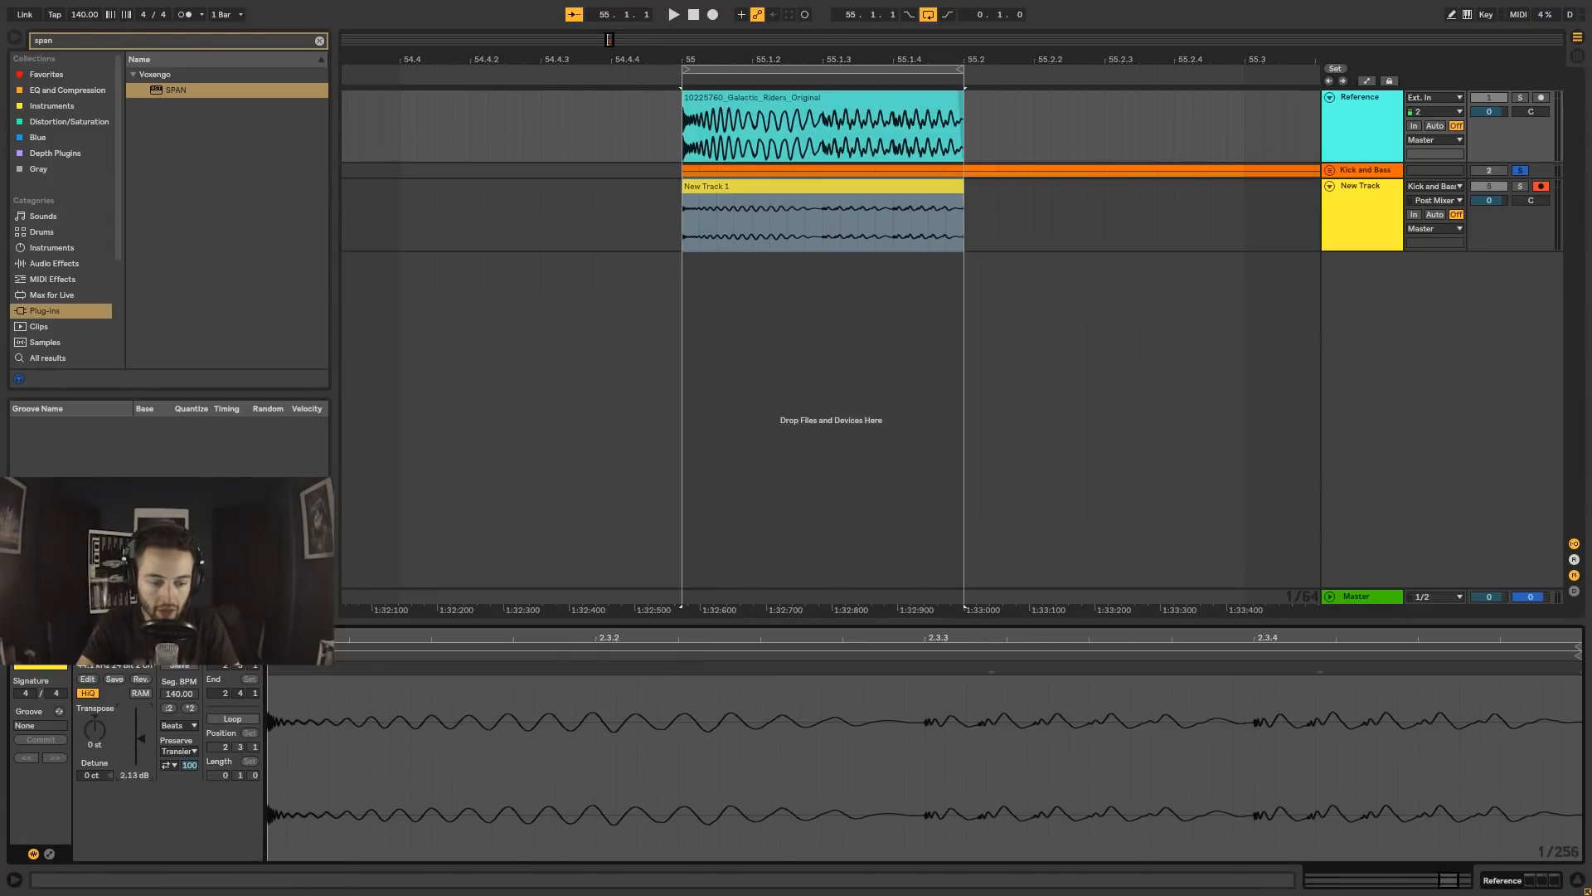
{"action": "left_click_drag", "start_coordinate": [141, 736], "coordinate": [141, 719]}
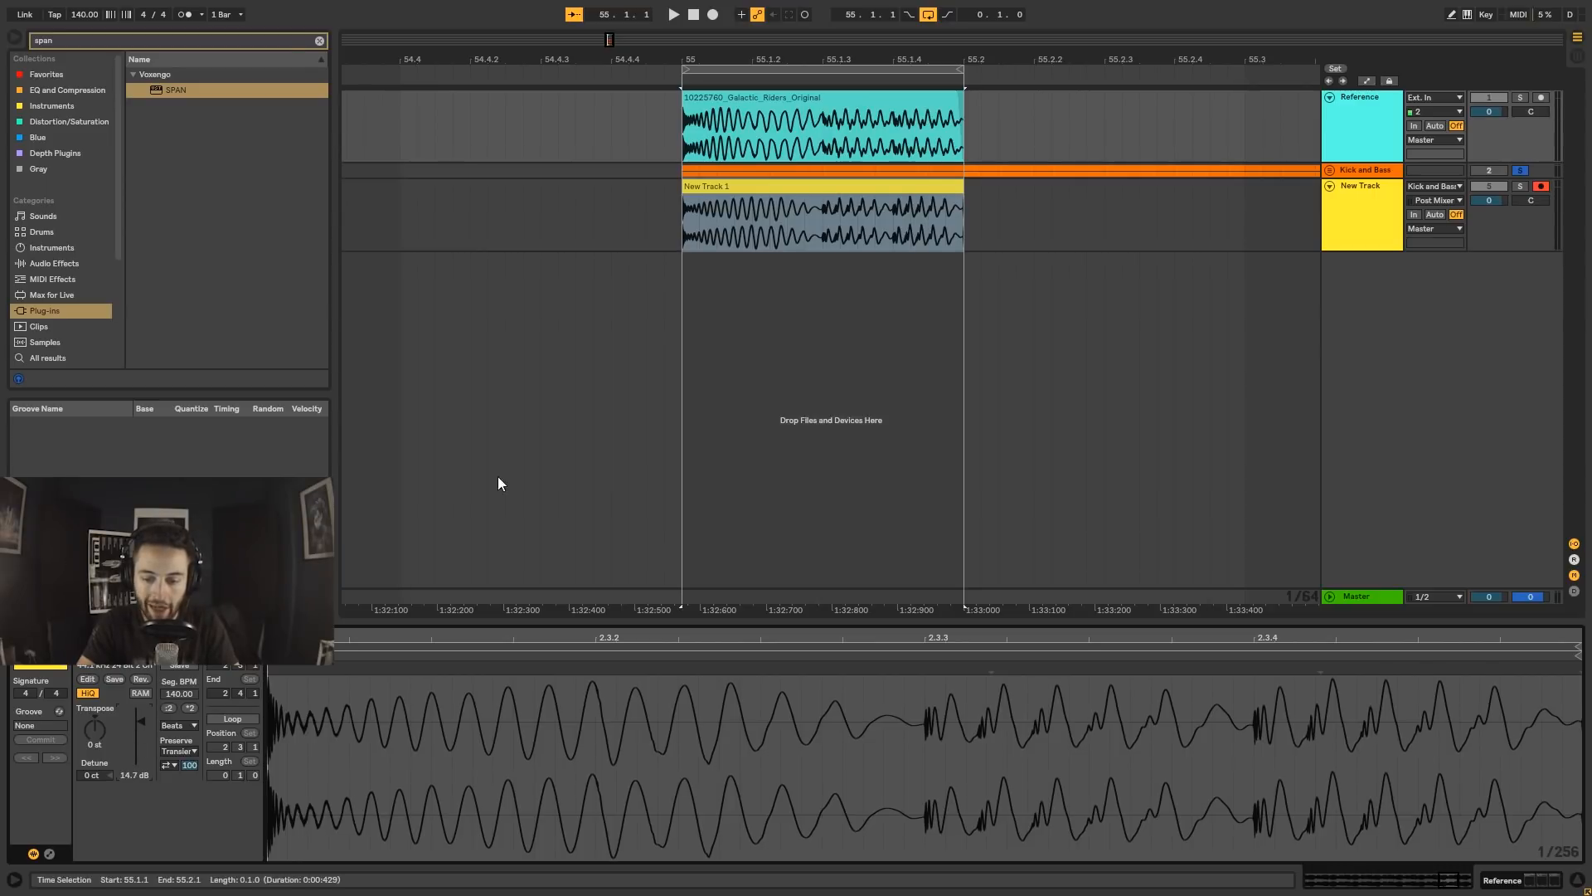
- Compare the kick and bass note waveforms of the Reference clip and the recorded clip, selecting matching sections up to 55.2.1
{"action": "key", "text": "z"}
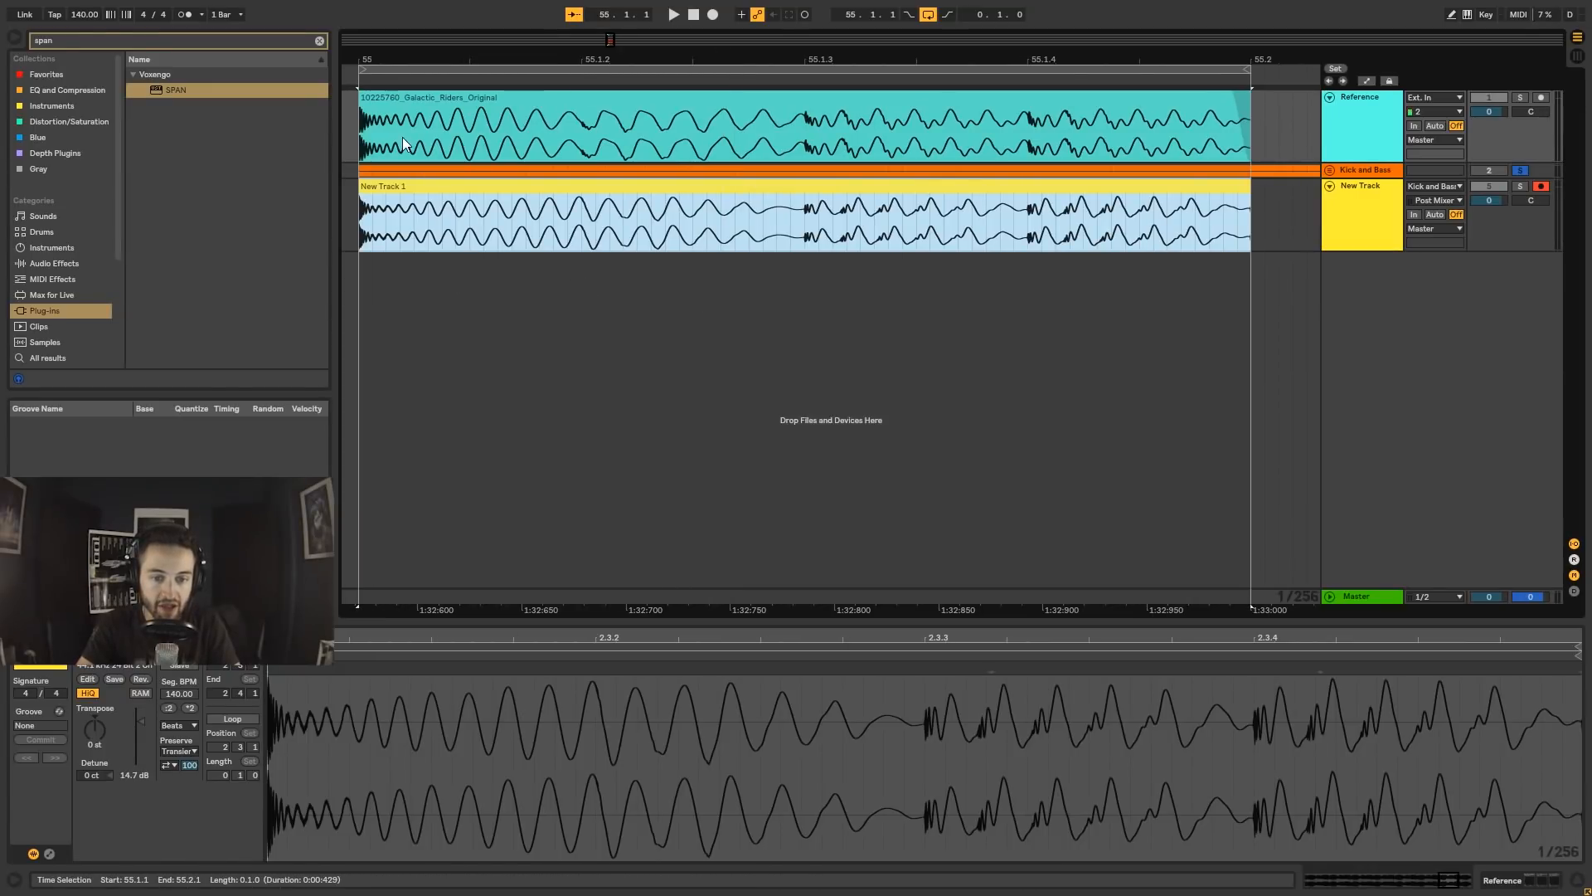
{"action": "left_click_drag", "start_coordinate": [371, 148], "coordinate": [806, 138]}
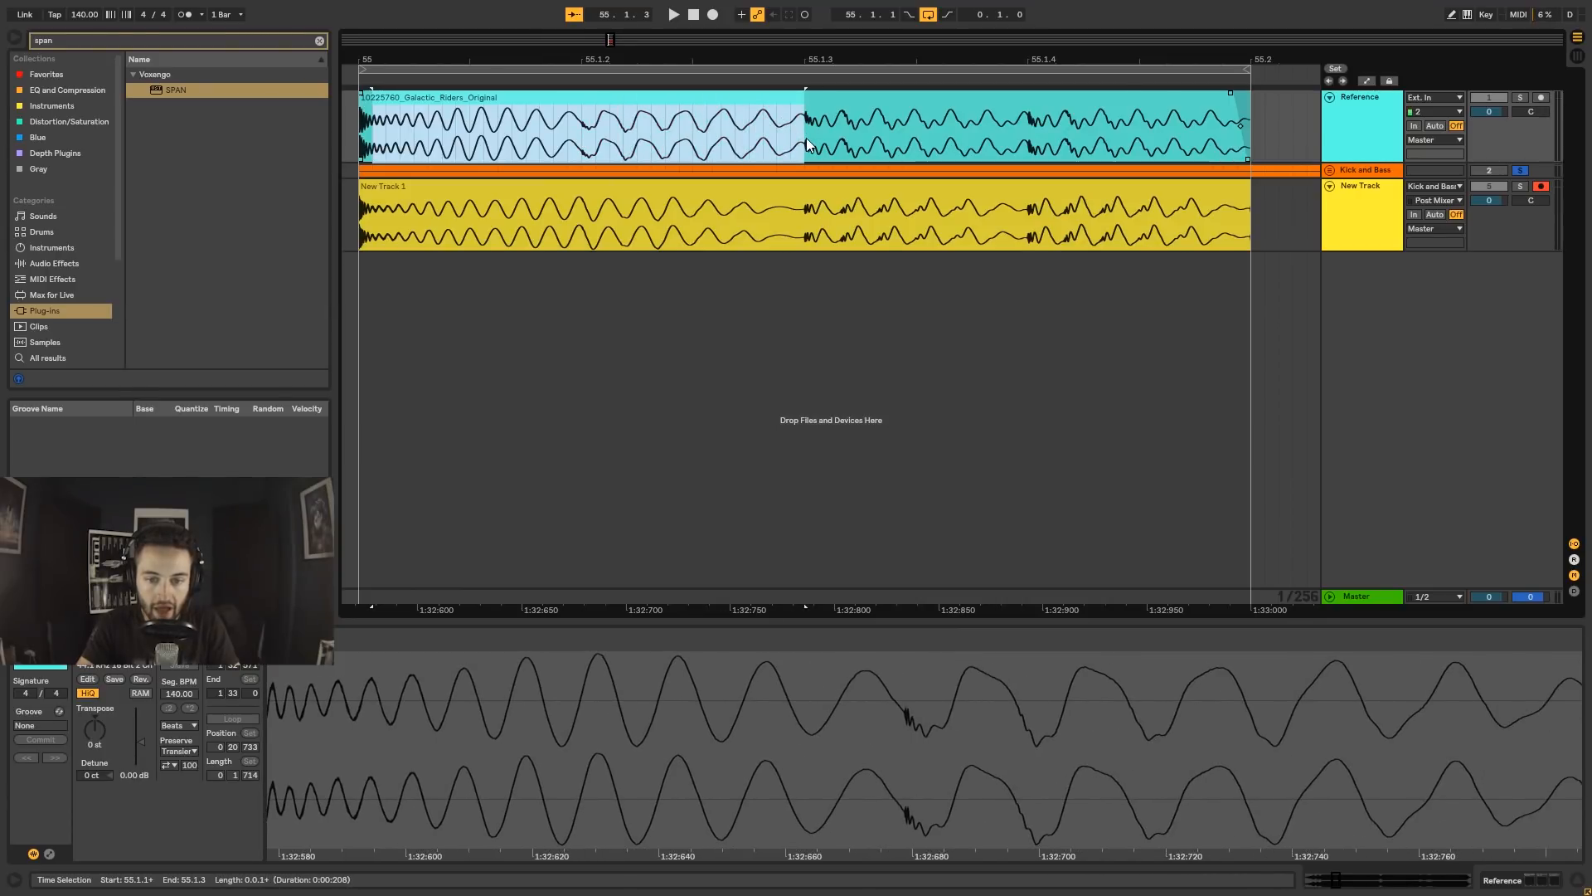
{"action": "left_click_drag", "start_coordinate": [807, 230], "coordinate": [1025, 227]}
{"action": "left_click_drag", "start_coordinate": [1029, 137], "coordinate": [1245, 142]}
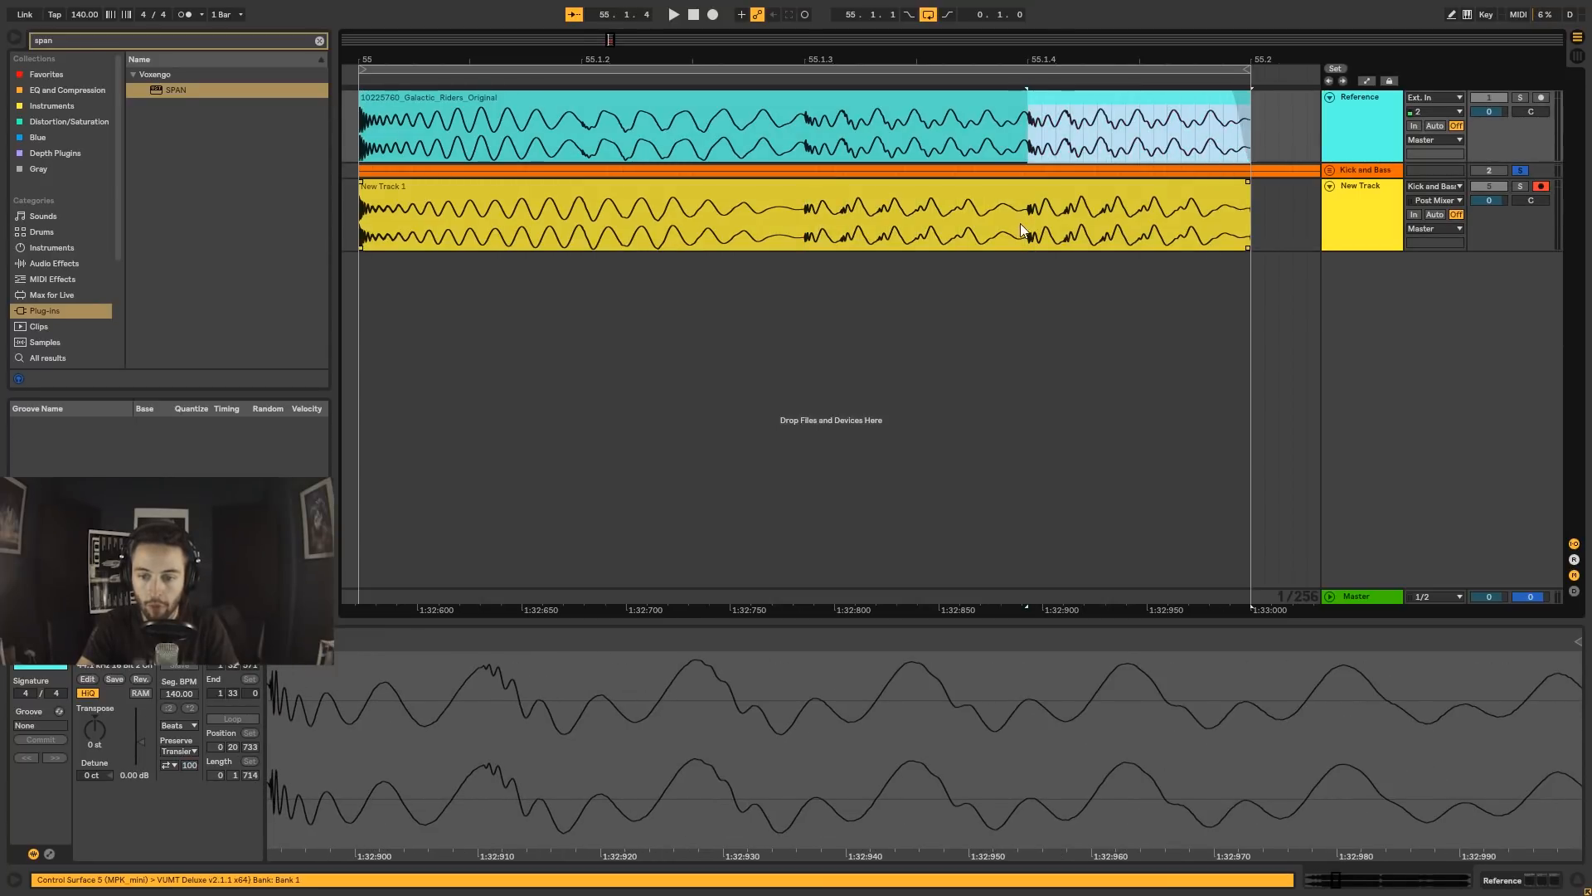
{"action": "left_click_drag", "start_coordinate": [1027, 223], "coordinate": [1242, 218]}
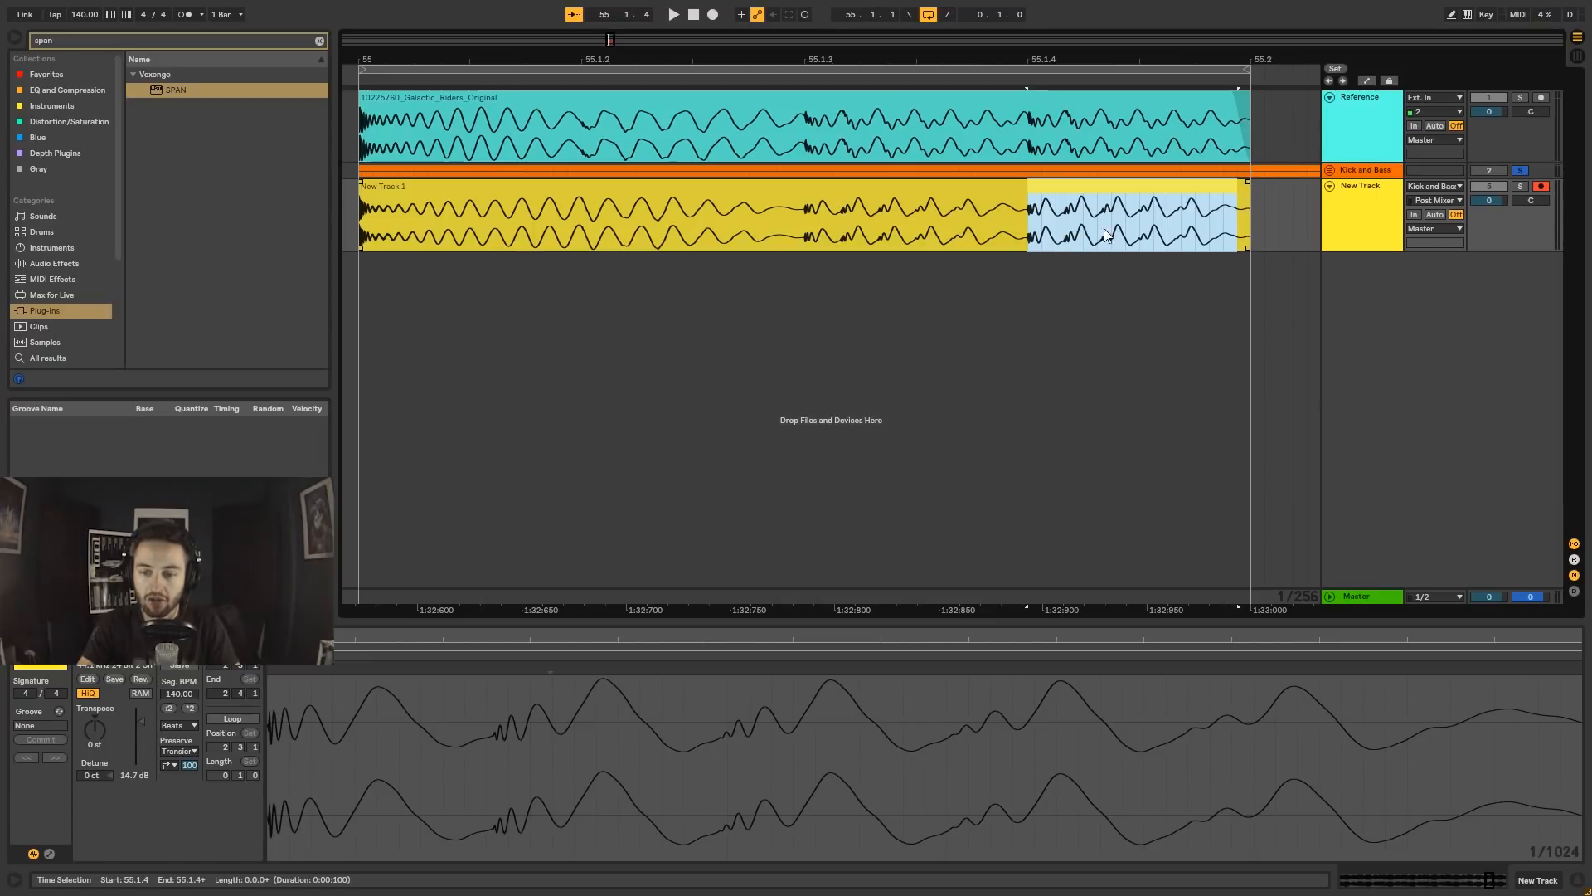
{"action": "left_click_drag", "start_coordinate": [1031, 228], "coordinate": [1252, 230]}
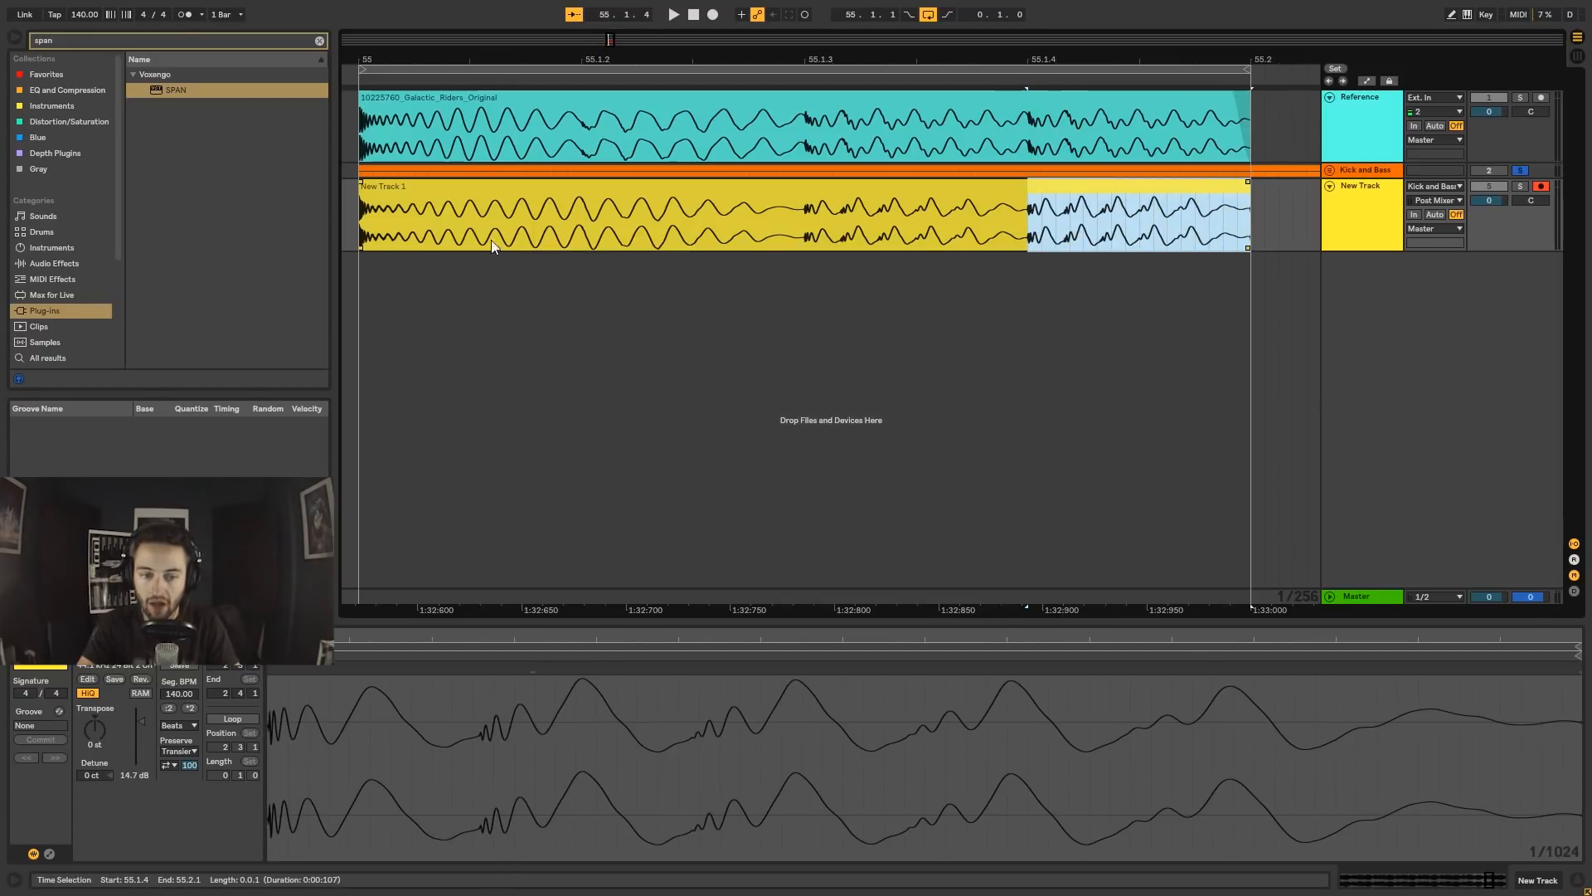
- Compare the Reference and recorded waveforms between 55.1.1 and 55.1.3, examining the transition at 55.1.2 in detail
{"action": "left_click_drag", "start_coordinate": [360, 238], "coordinate": [806, 236]}
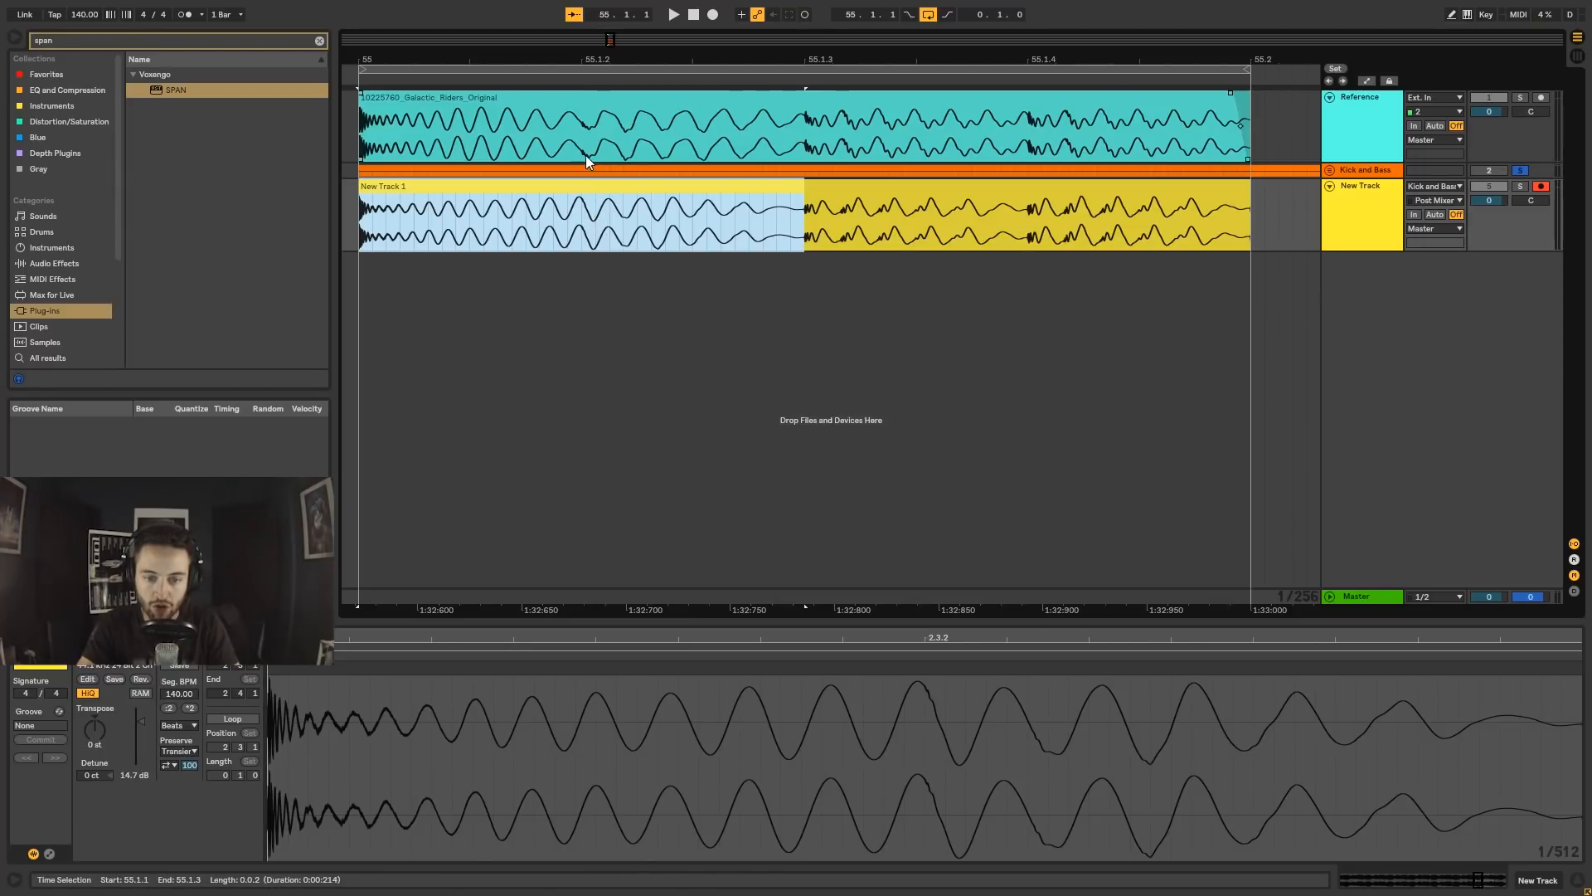
{"action": "left_click_drag", "start_coordinate": [589, 58], "coordinate": [593, 120]}
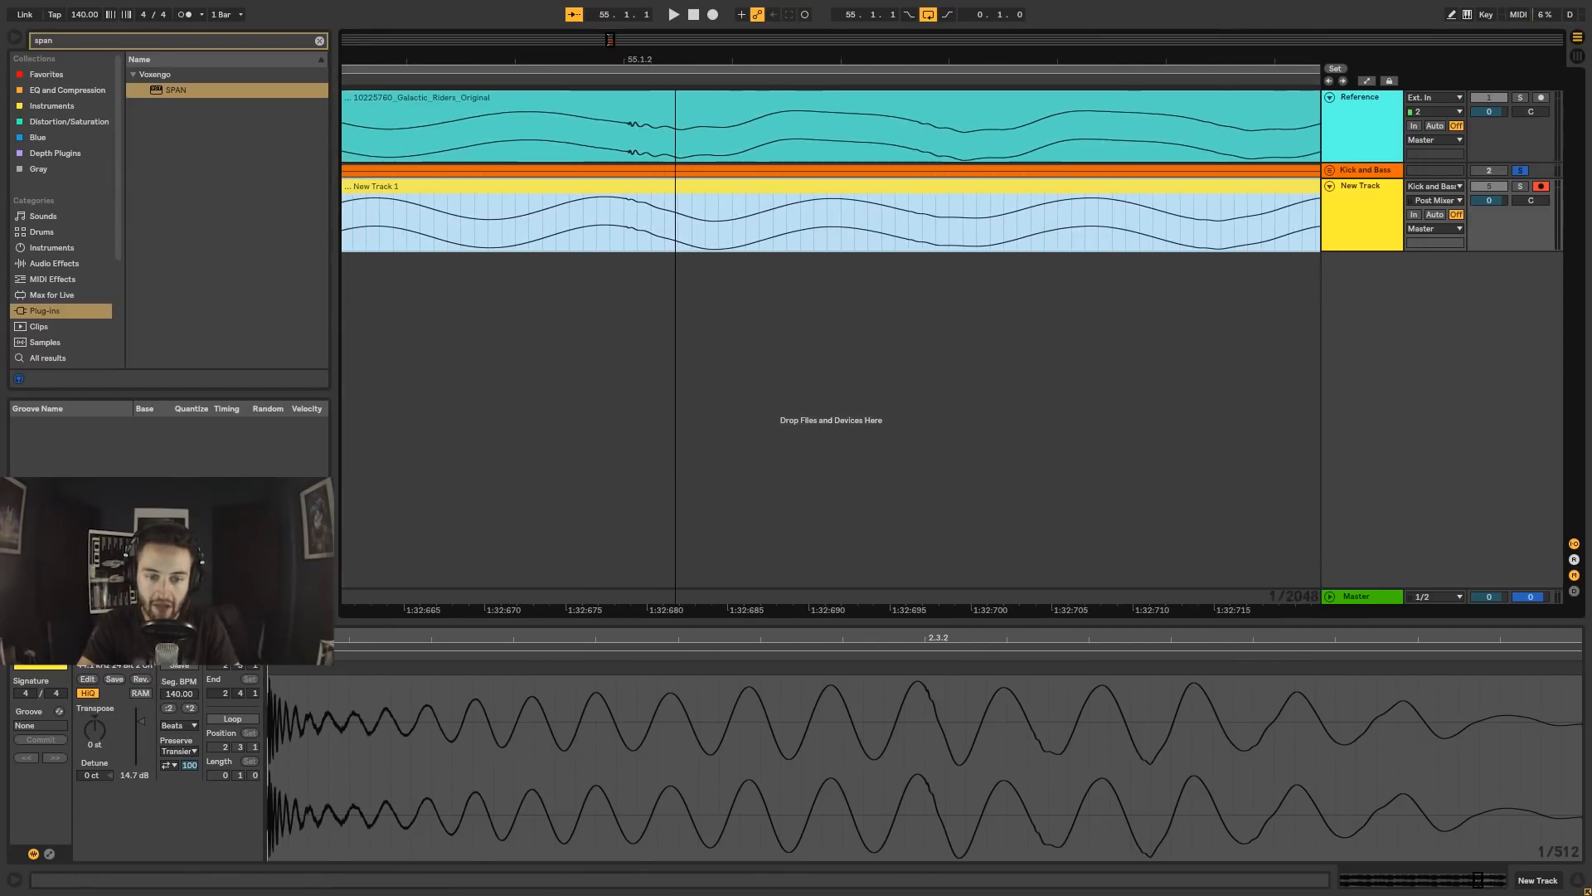
{"action": "left_click", "coordinate": [626, 141]}
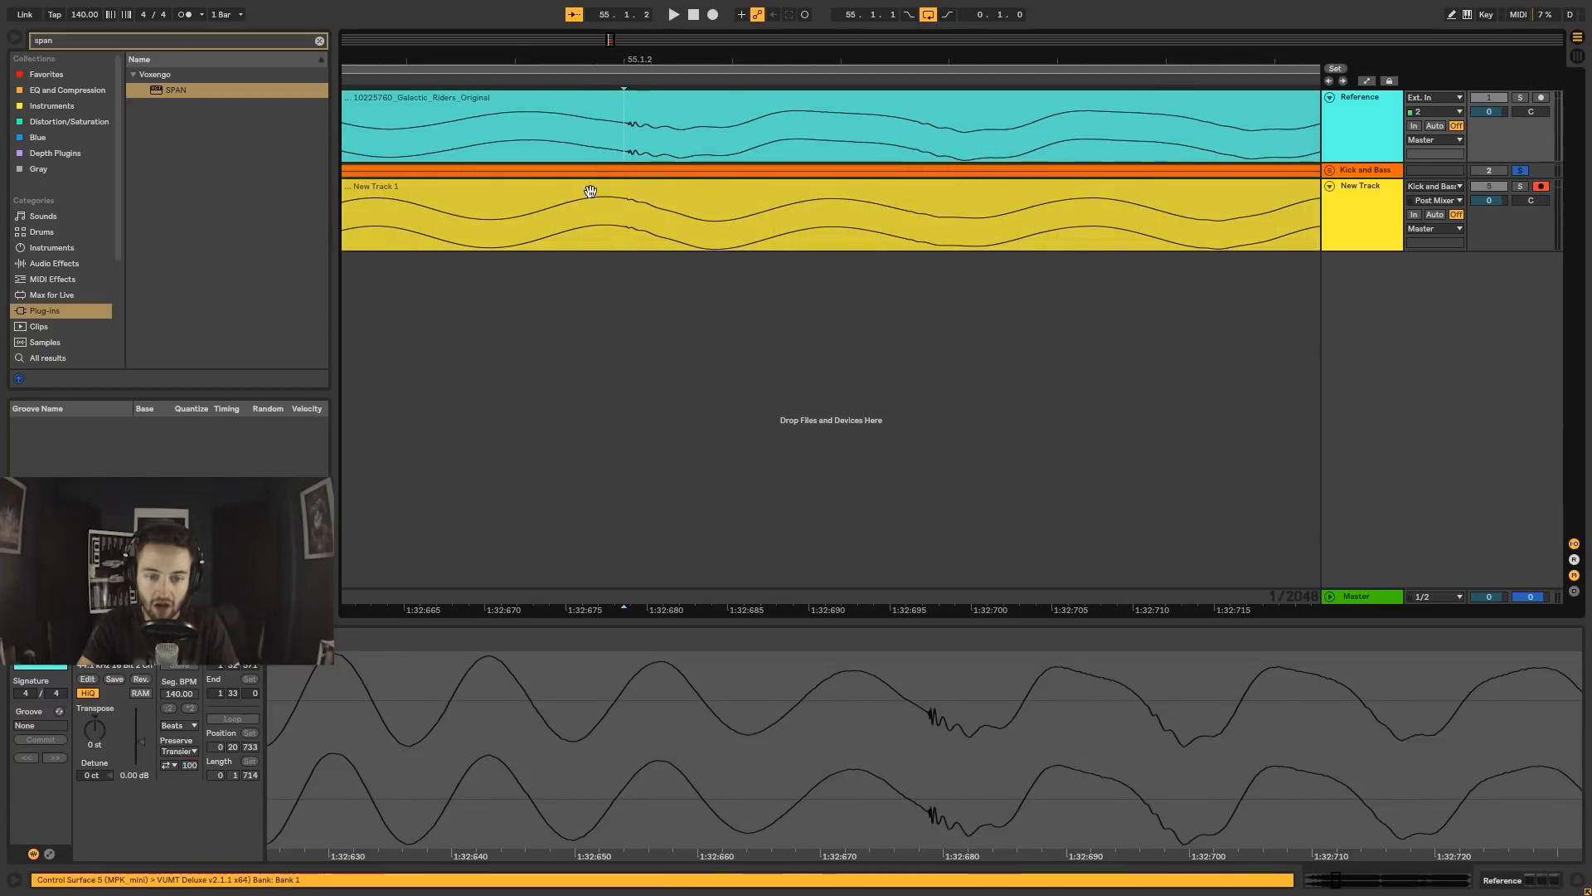
{"action": "left_click_drag", "start_coordinate": [637, 60], "coordinate": [637, 30]}
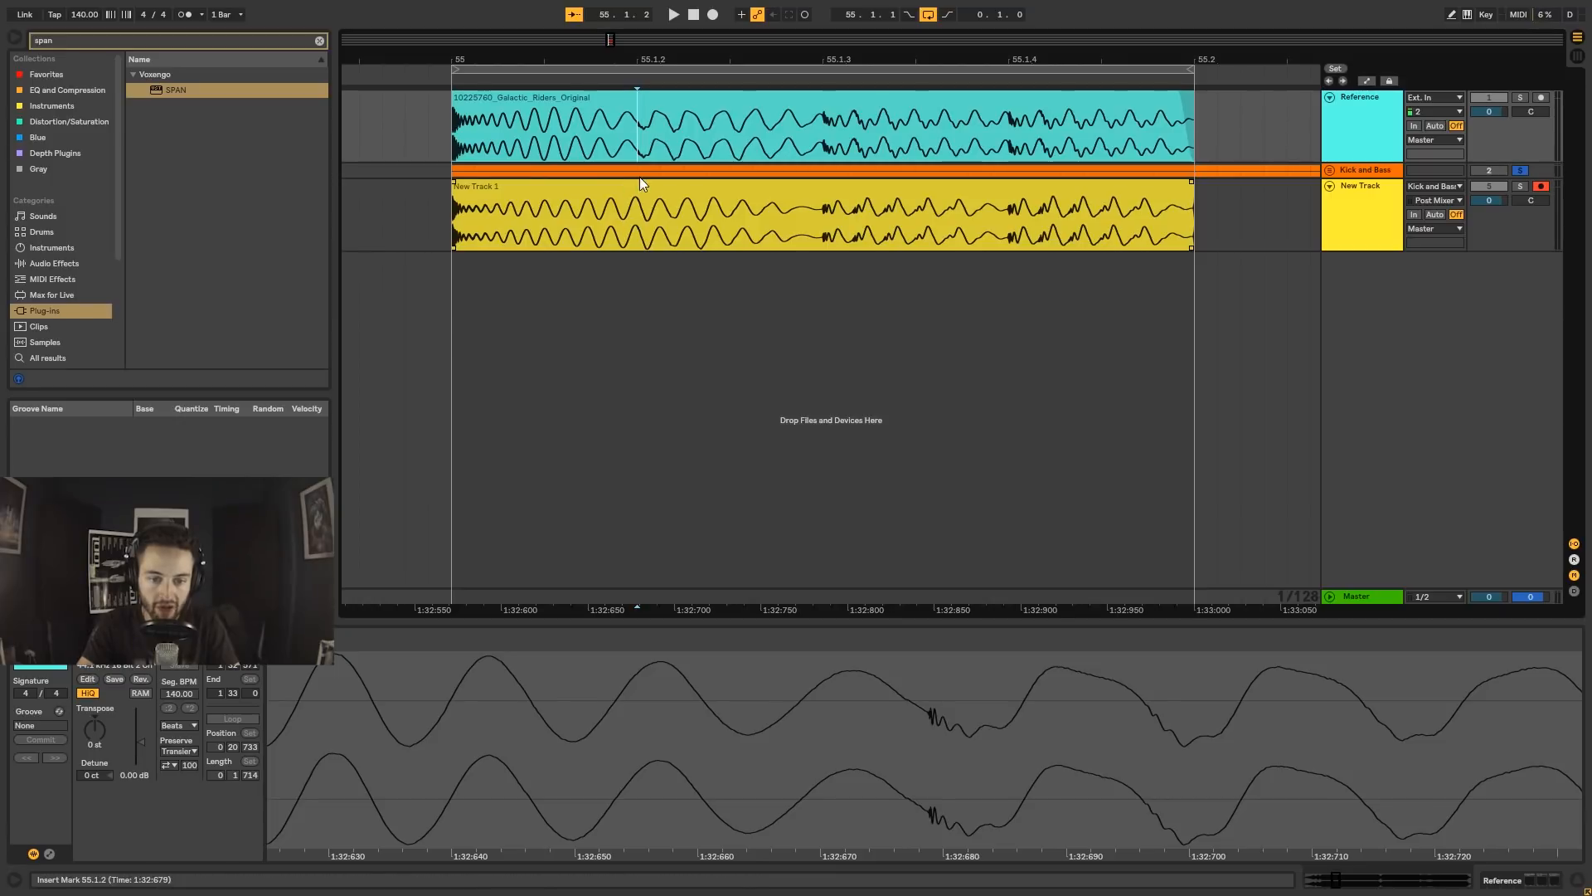
{"action": "left_click_drag", "start_coordinate": [637, 52], "coordinate": [686, 54]}
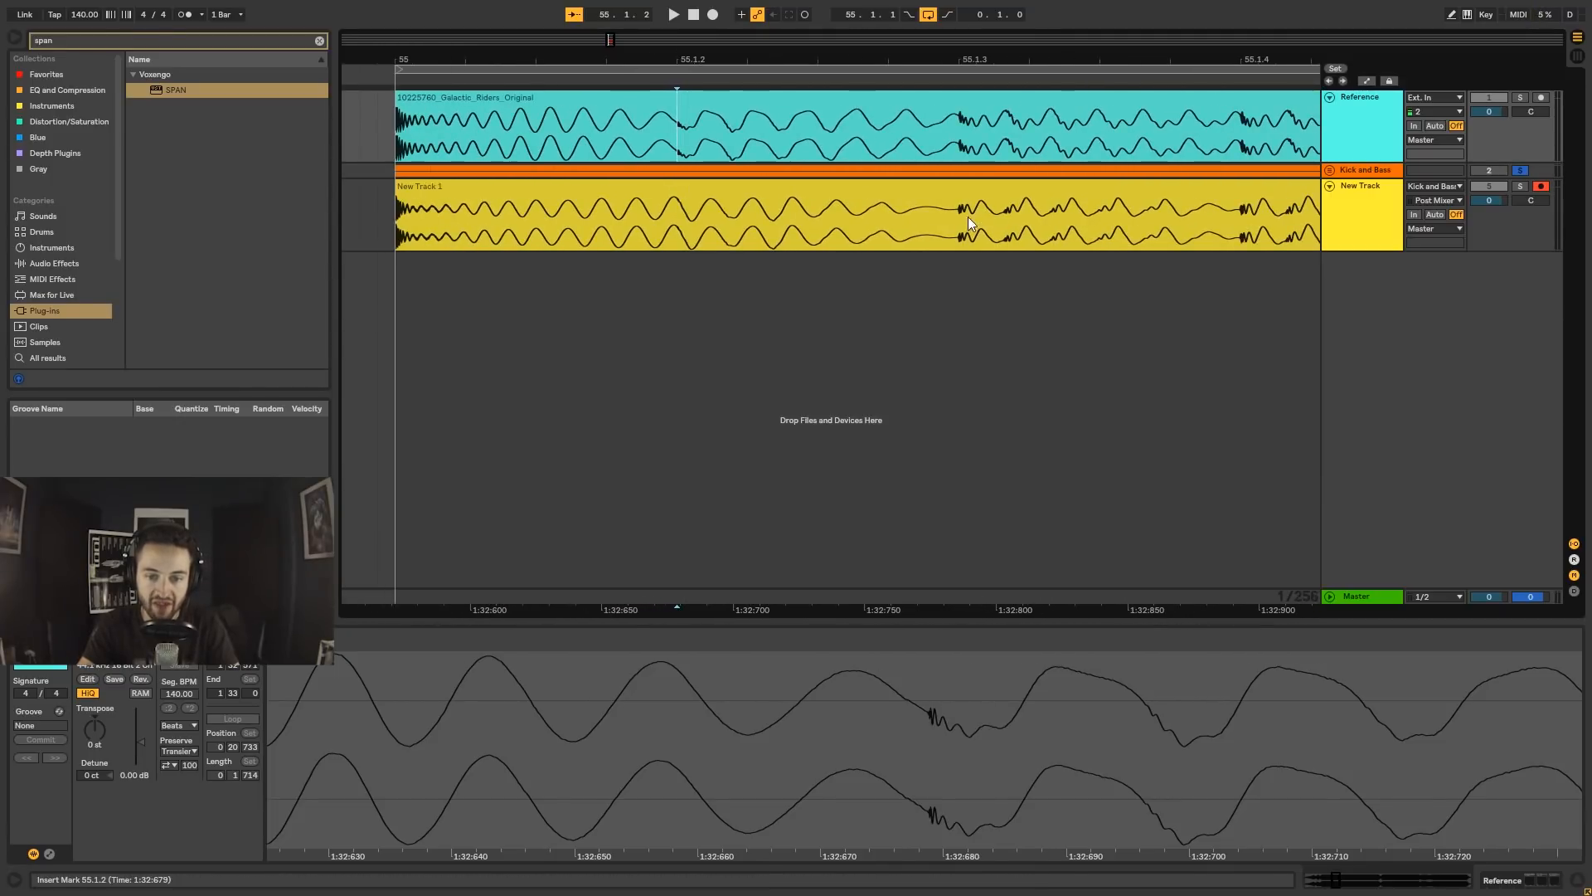
- Compare where the first bass note starts in both clips, selecting sections within 55.1.1 to 55.1.3 and inspecting 55.1.2 closely
{"action": "left_click_drag", "start_coordinate": [955, 231], "coordinate": [674, 229]}
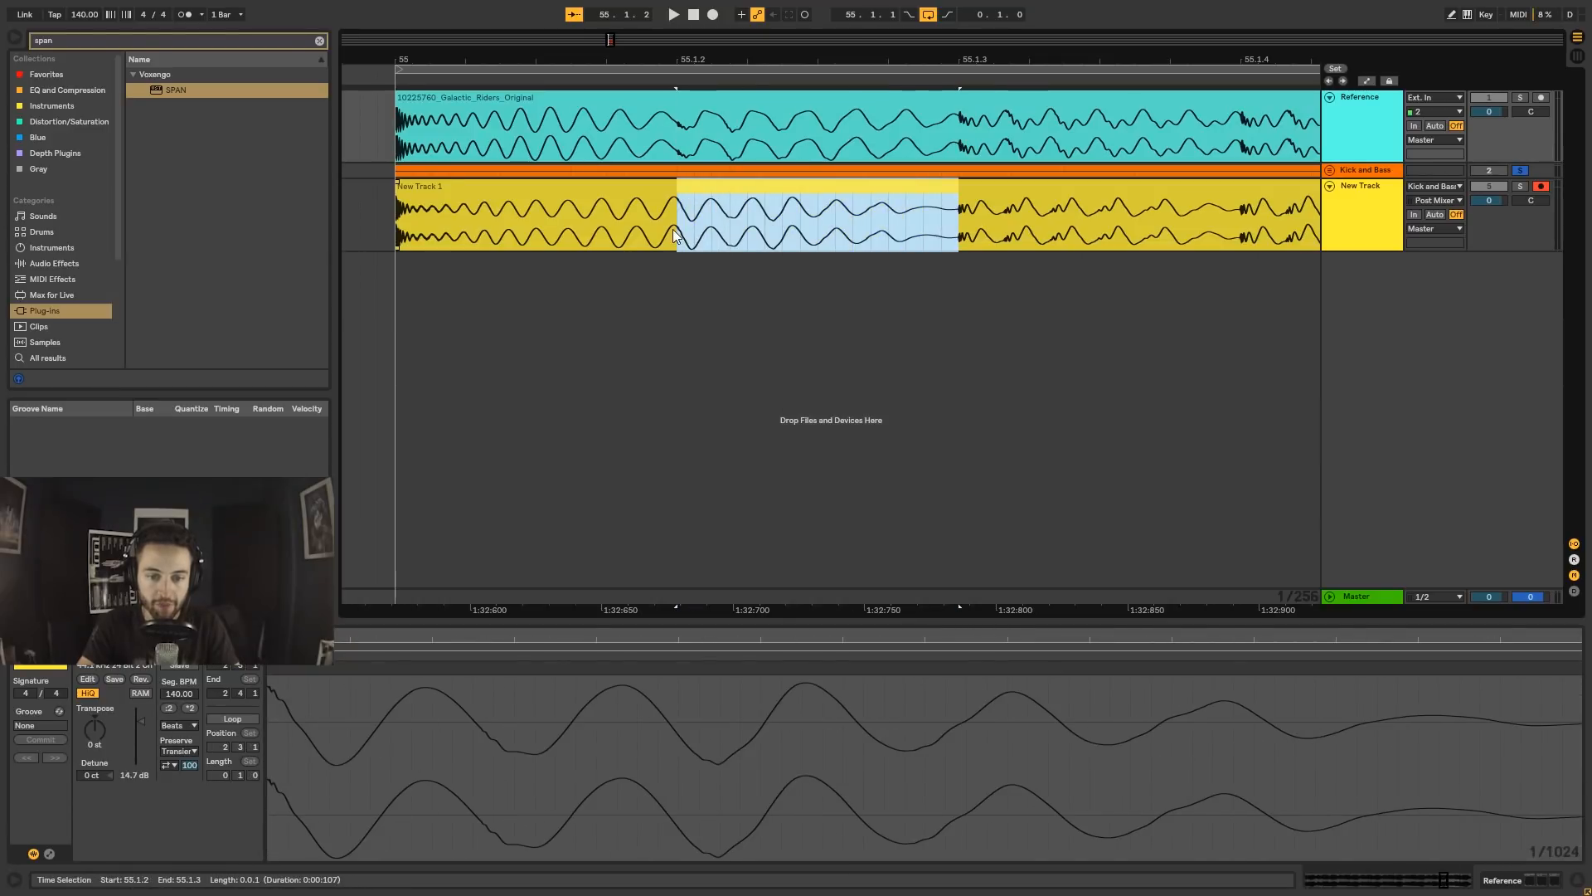
{"action": "left_click_drag", "start_coordinate": [674, 144], "coordinate": [961, 153]}
{"action": "left_click", "coordinate": [687, 207]}
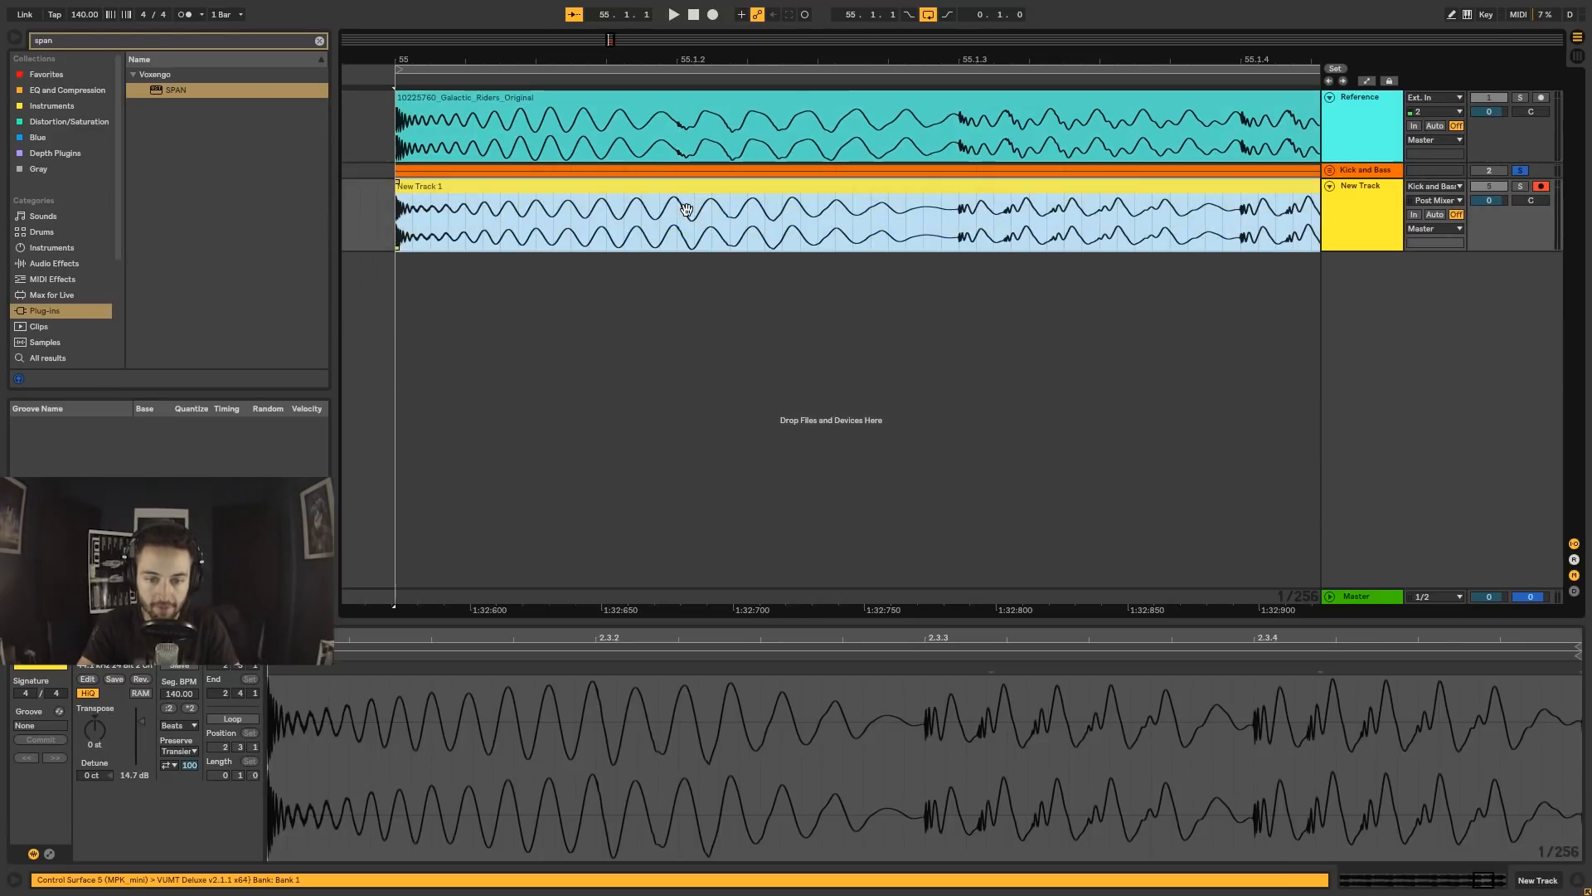
{"action": "left_click", "coordinate": [678, 232]}
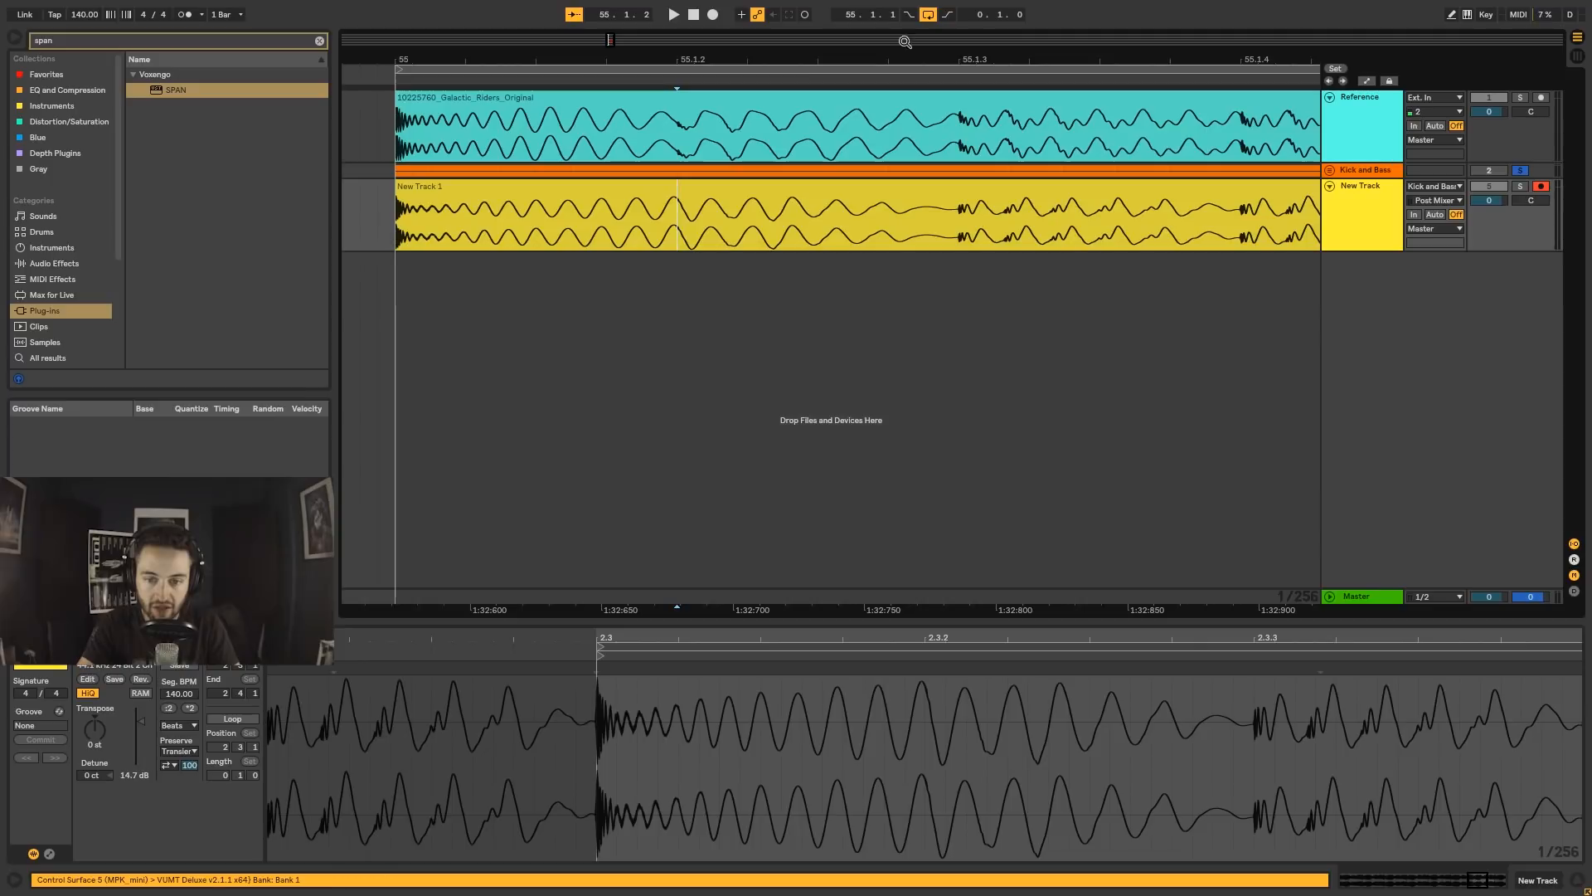
{"action": "mouse_move", "coordinate": [680, 60]}
{"action": "left_mouse_down"}
{"action": "mouse_move", "coordinate": [686, 83]}
{"action": "mouse_move", "coordinate": [659, 57]}
{"action": "mouse_move", "coordinate": [660, 79]}
{"action": "left_mouse_up"}
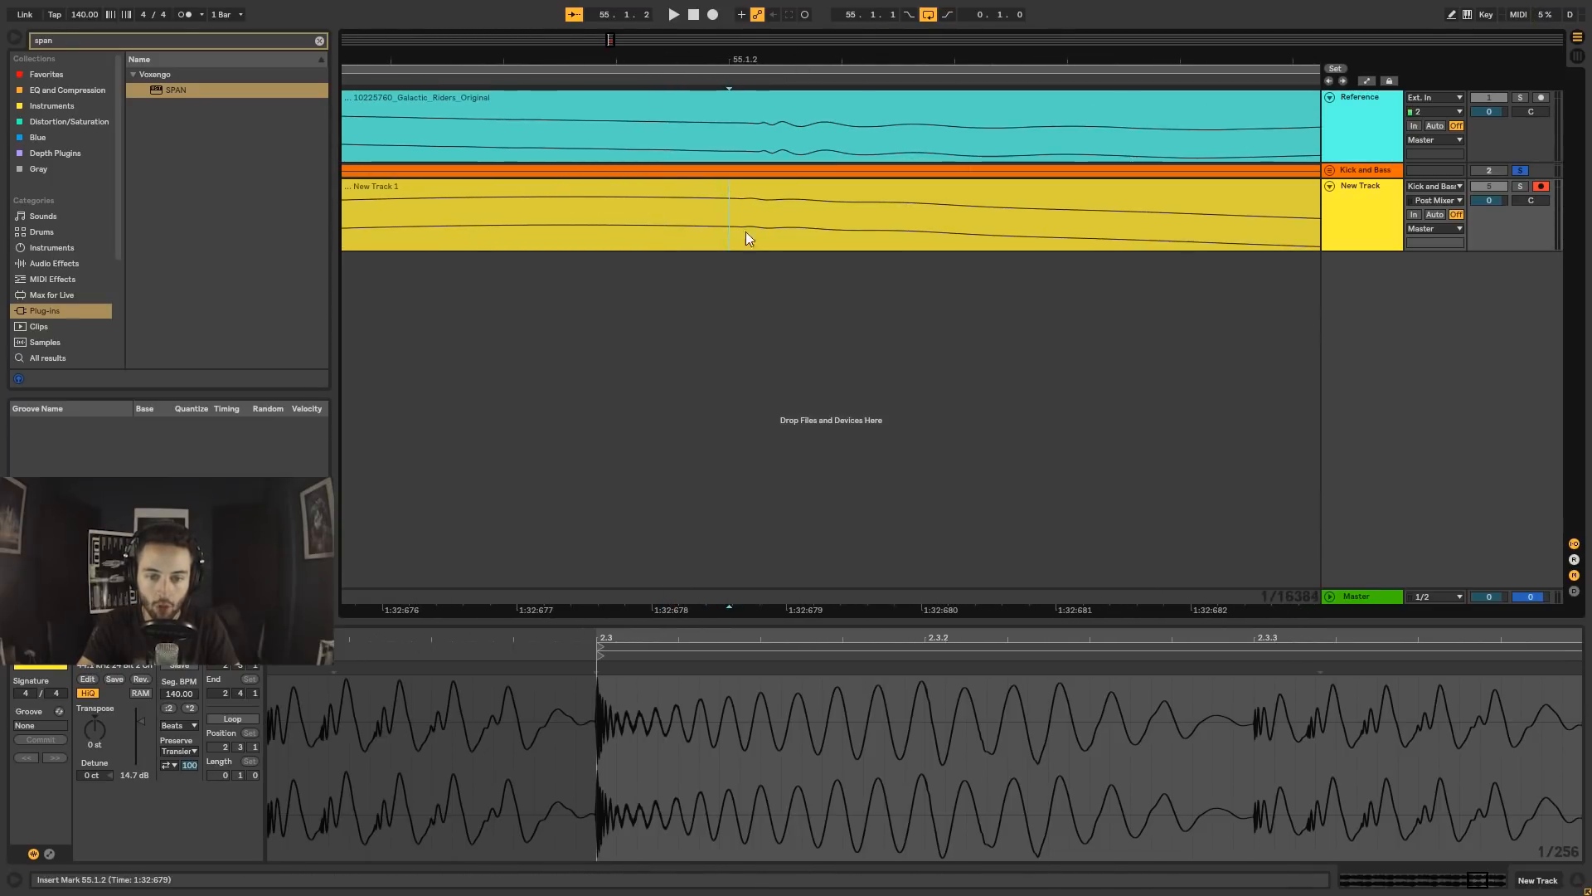
{"action": "left_click_drag", "start_coordinate": [772, 79], "coordinate": [774, 50]}
{"action": "left_click_drag", "start_coordinate": [732, 142], "coordinate": [859, 141]}
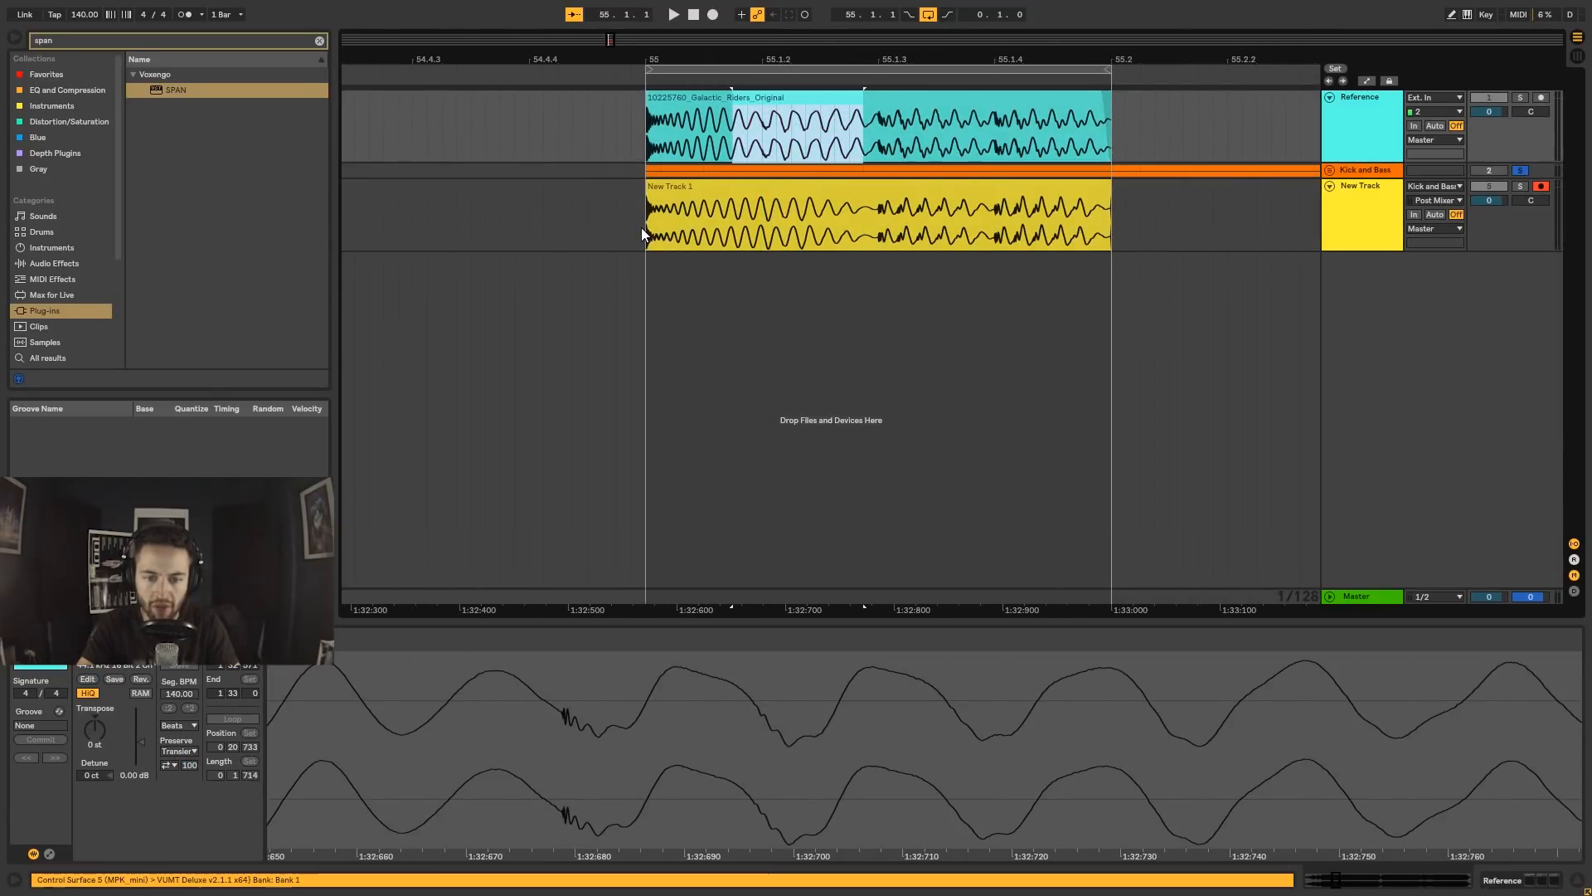
{"action": "left_click_drag", "start_coordinate": [640, 227], "coordinate": [878, 232]}
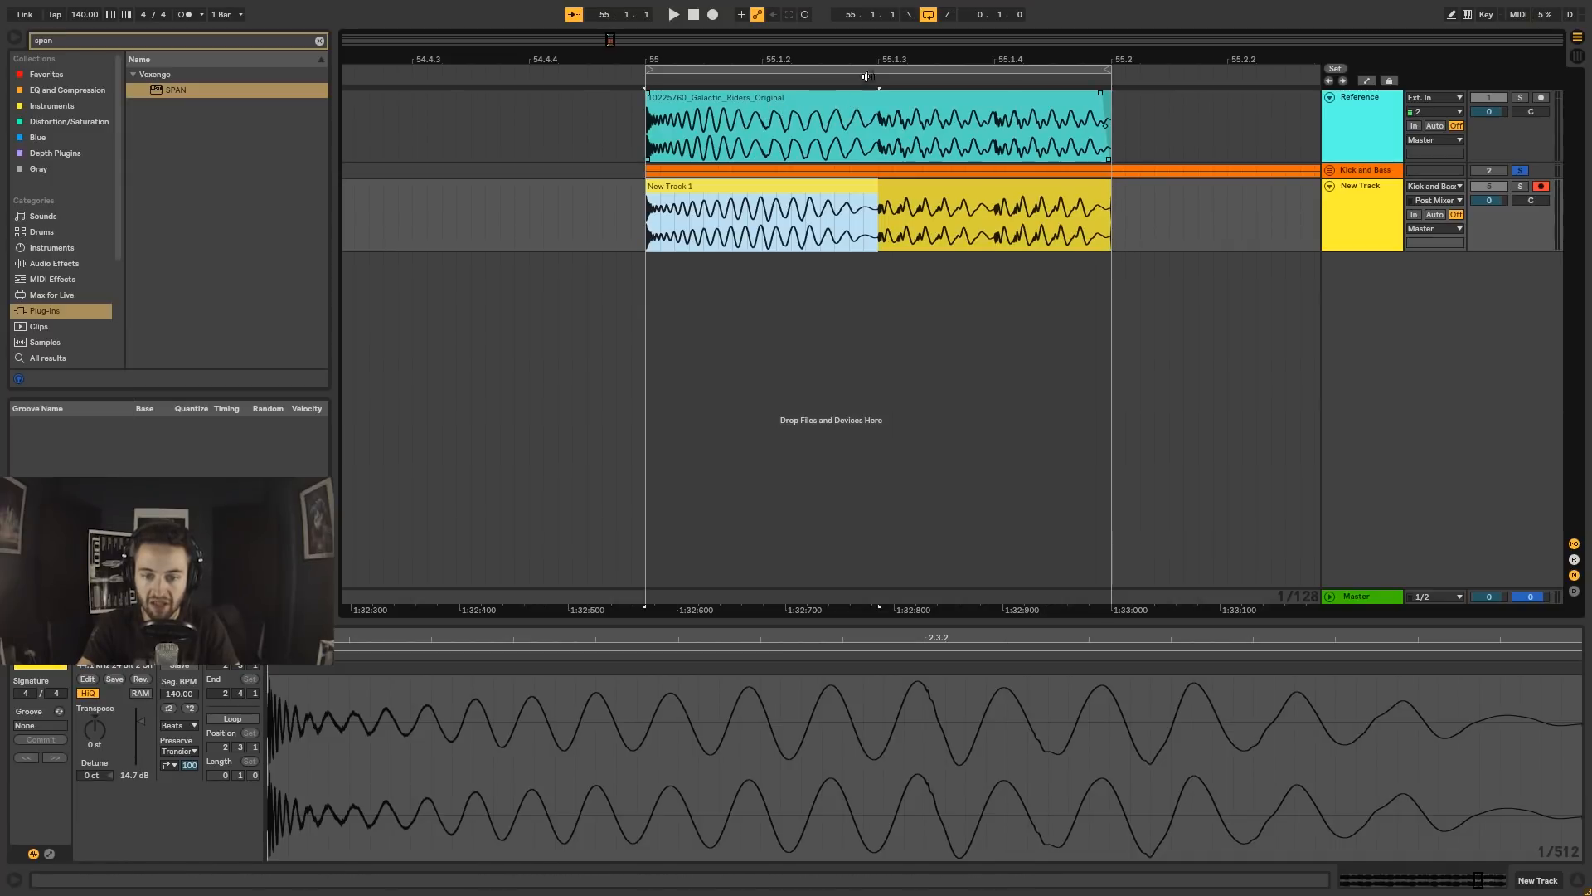
- Solo the Reference track and compare the full Reference and recorded clips from 55.1.1 to 55.2.1
{"action": "scroll", "coordinate": [816, 111], "scroll_direction": "right", "scroll_amount": 3}
{"action": "left_click", "coordinate": [816, 111]}
{"action": "left_click", "coordinate": [1519, 98]}
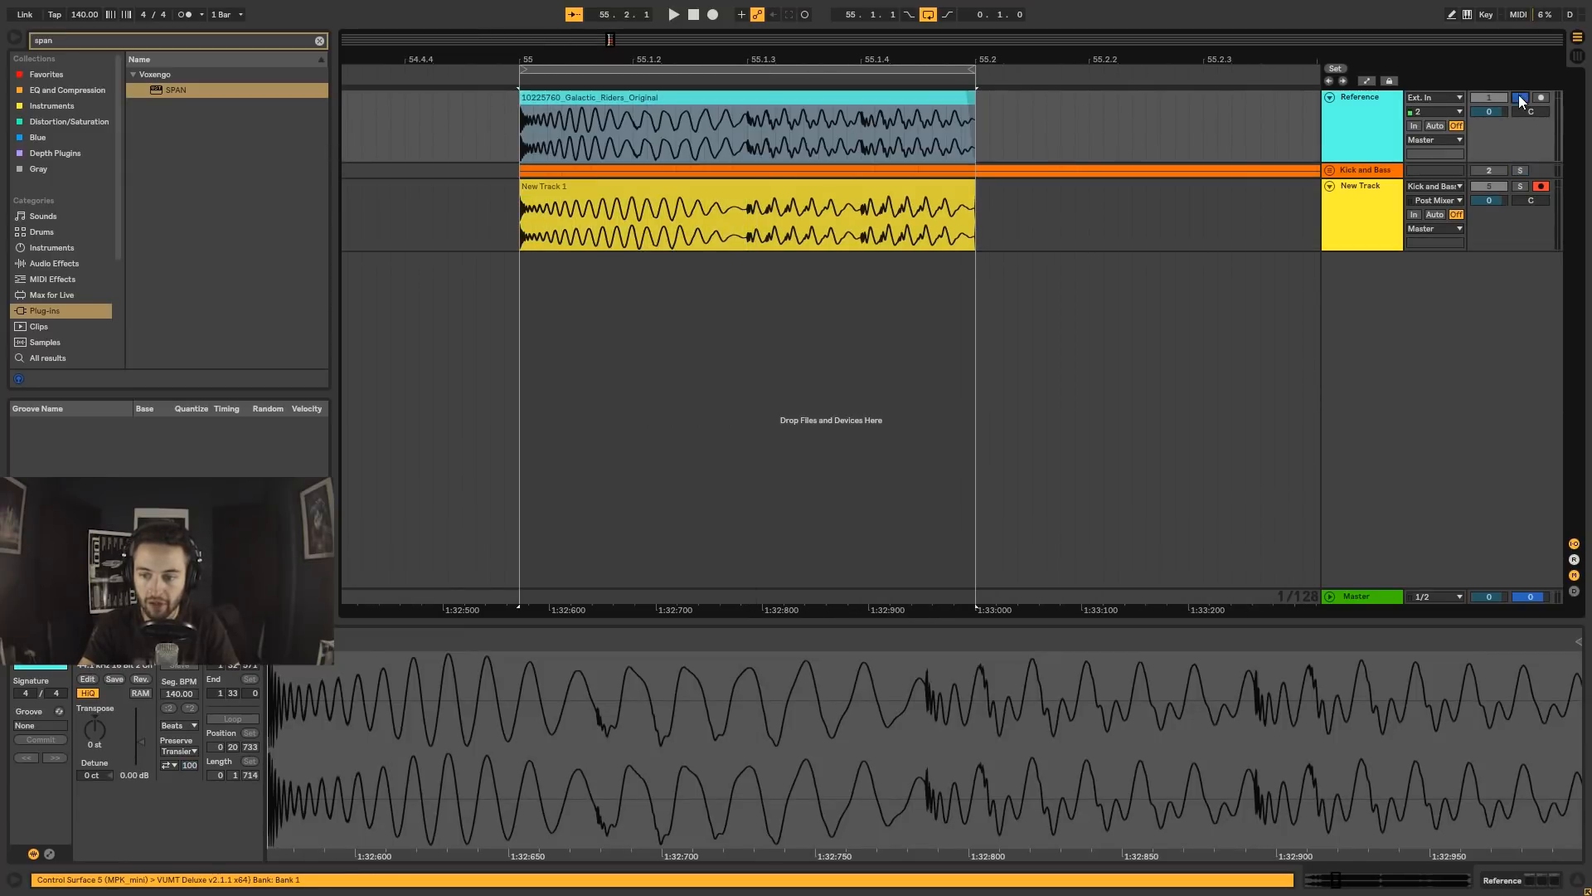
{"action": "left_click", "coordinate": [927, 138]}
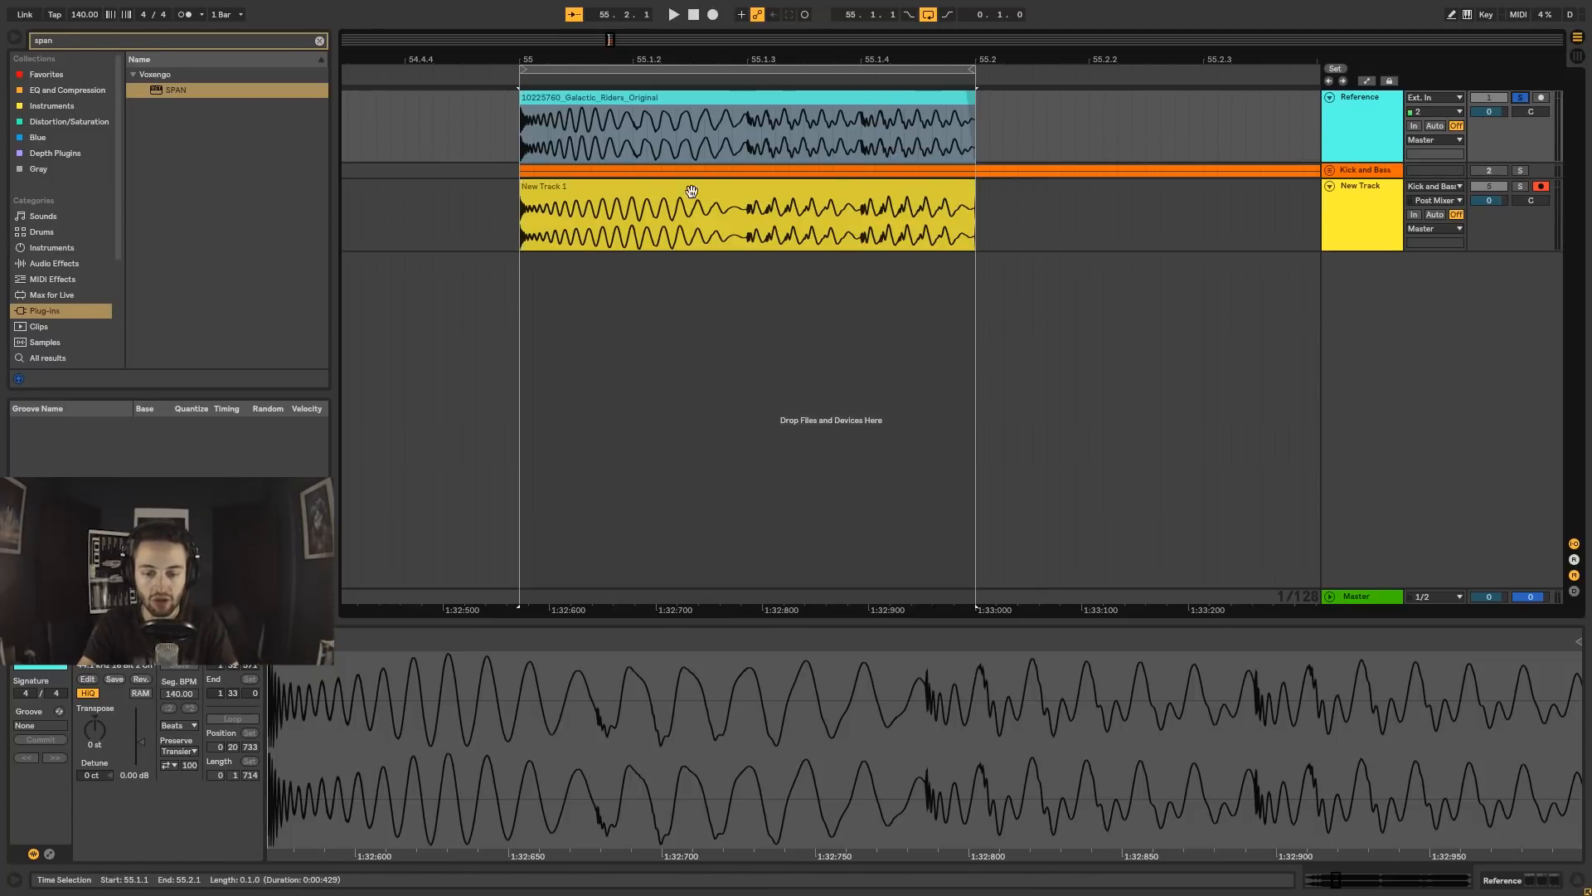
{"action": "left_click", "coordinate": [655, 199]}
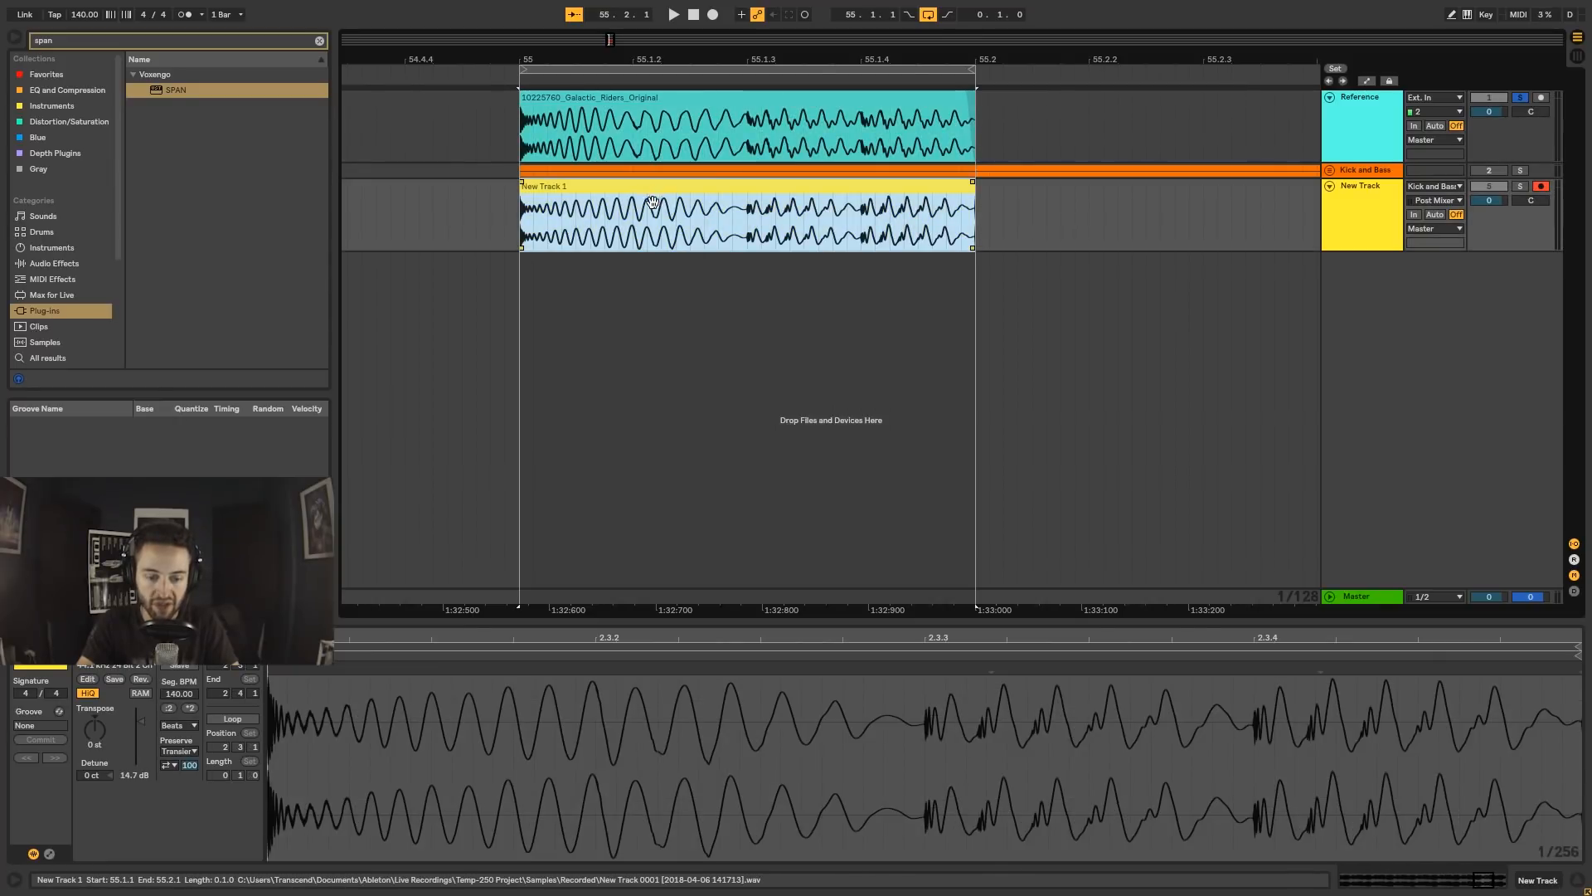
{"action": "left_click_drag", "start_coordinate": [606, 58], "coordinate": [606, 52]}
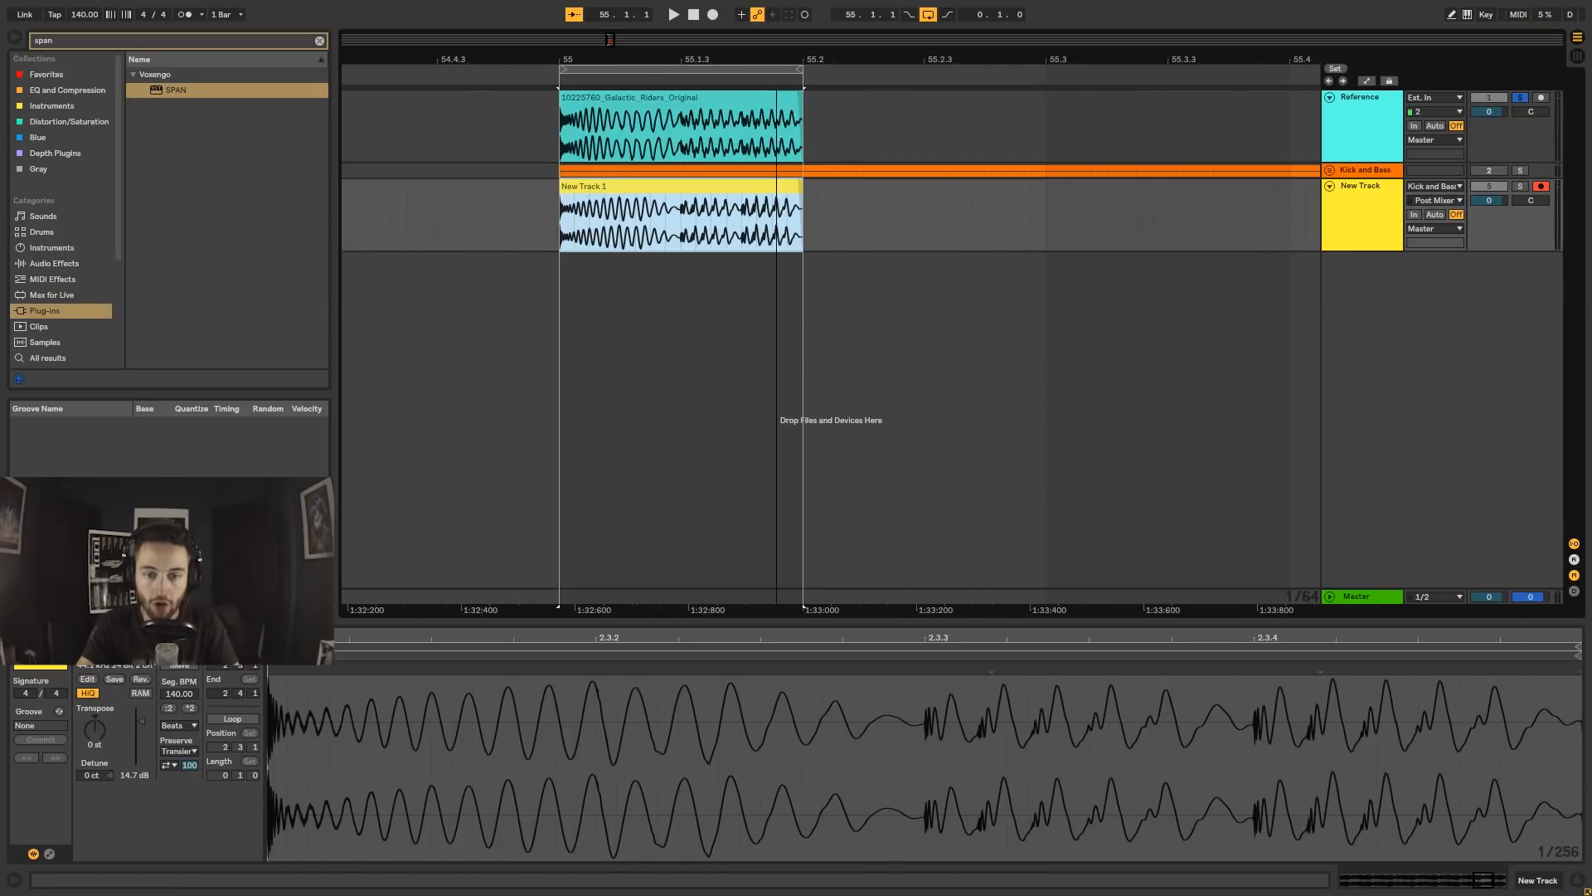
{"action": "left_click_drag", "start_coordinate": [782, 68], "coordinate": [782, 66]}
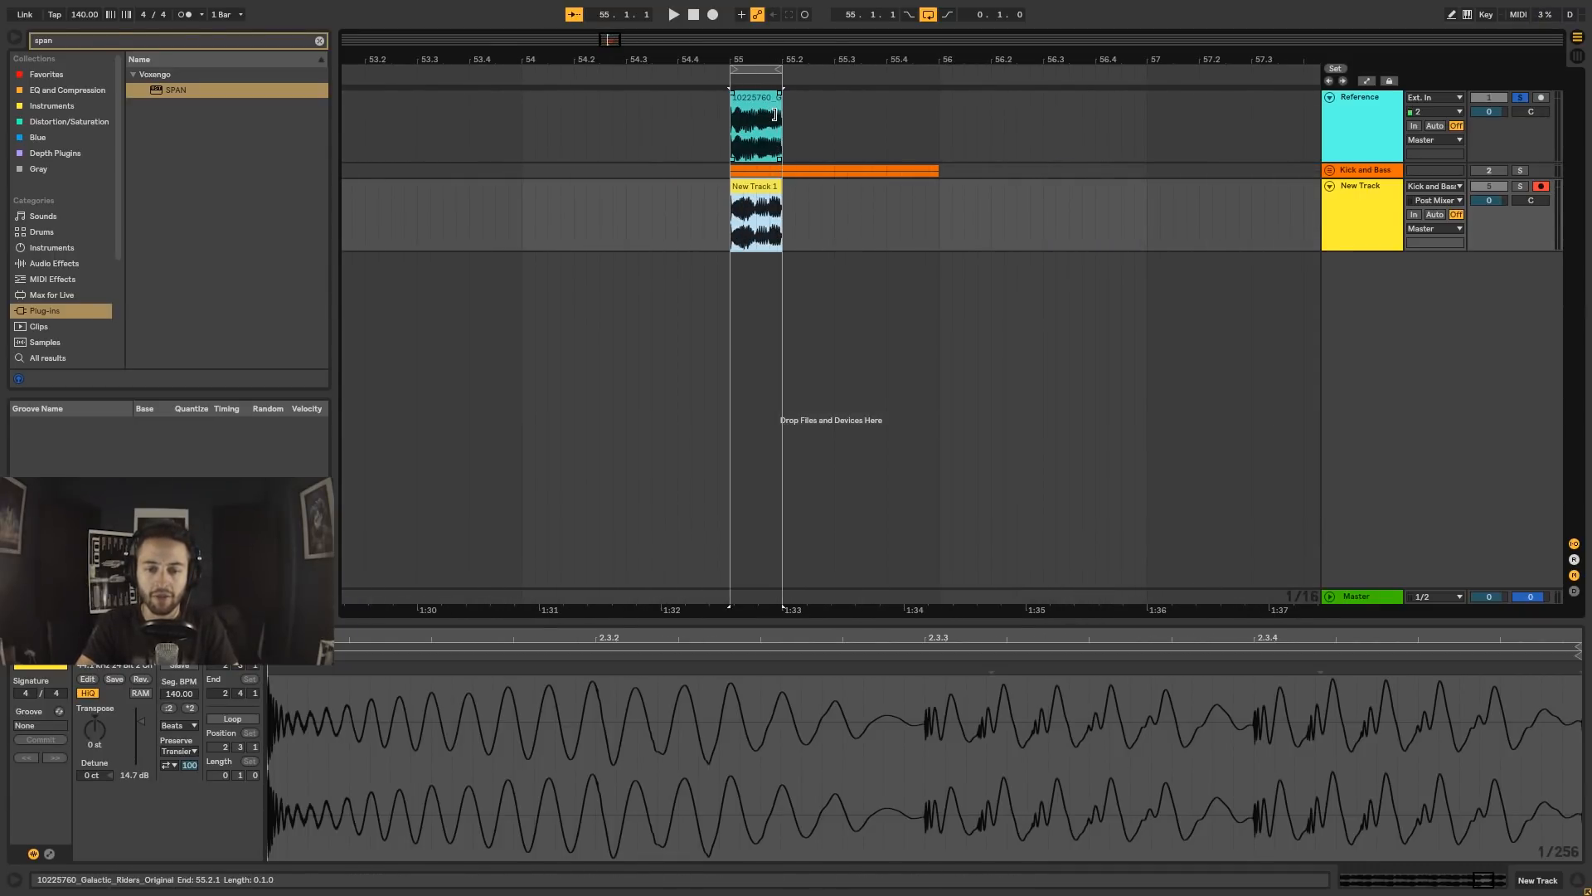
- Play the soloed Reference loop while checking its stereo image in StereoTool V3, and close the plug-in window
{"action": "left_click", "coordinate": [1355, 136]}
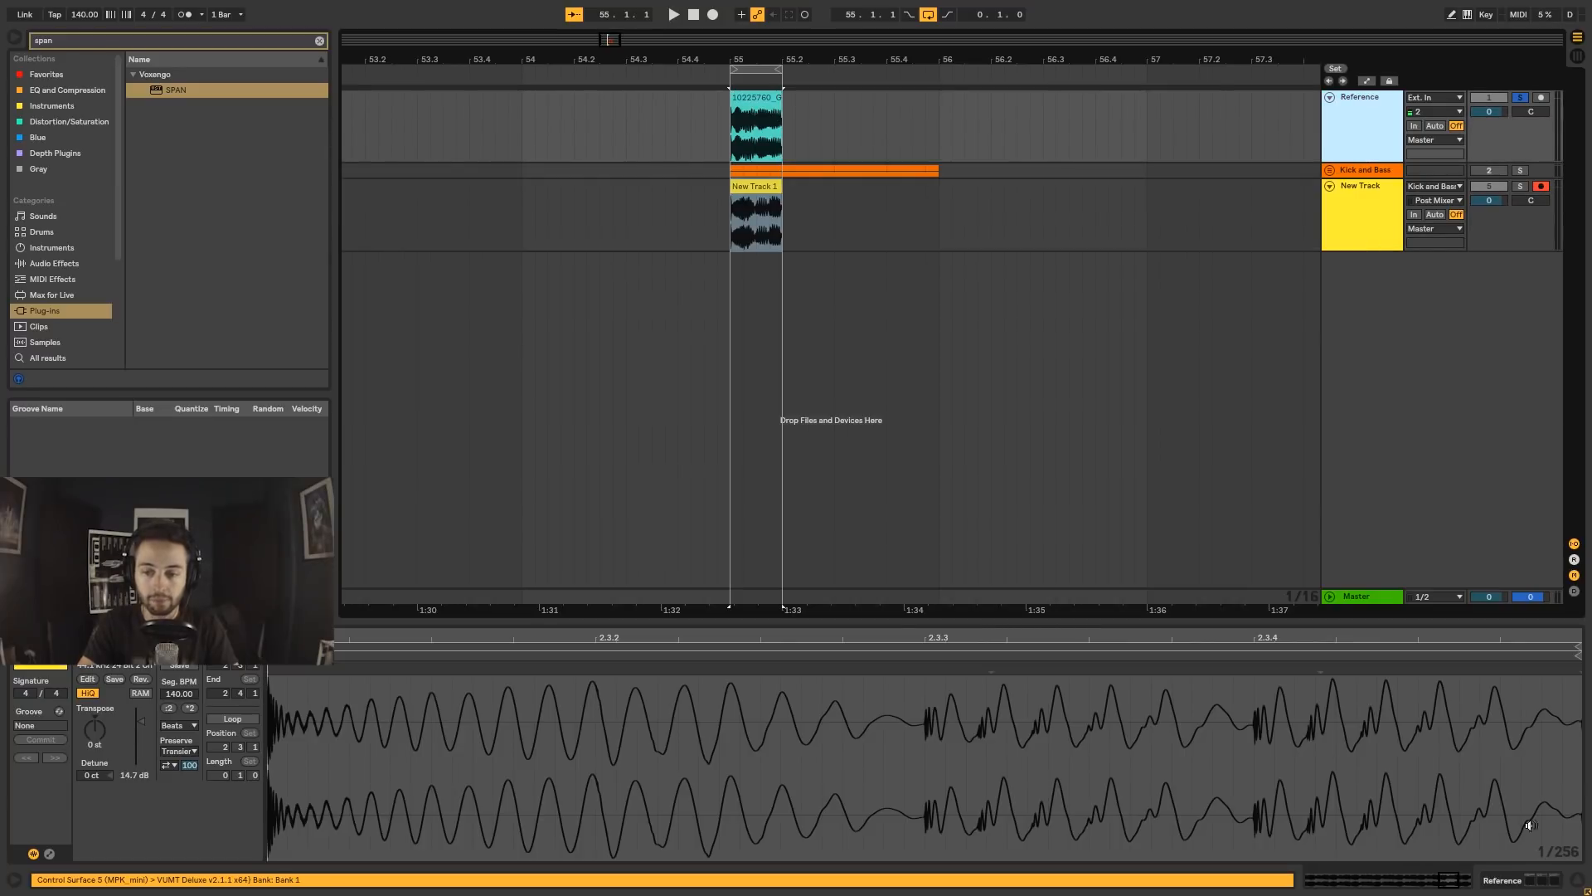
{"action": "left_click", "coordinate": [1529, 882]}
{"action": "left_click", "coordinate": [328, 712]}
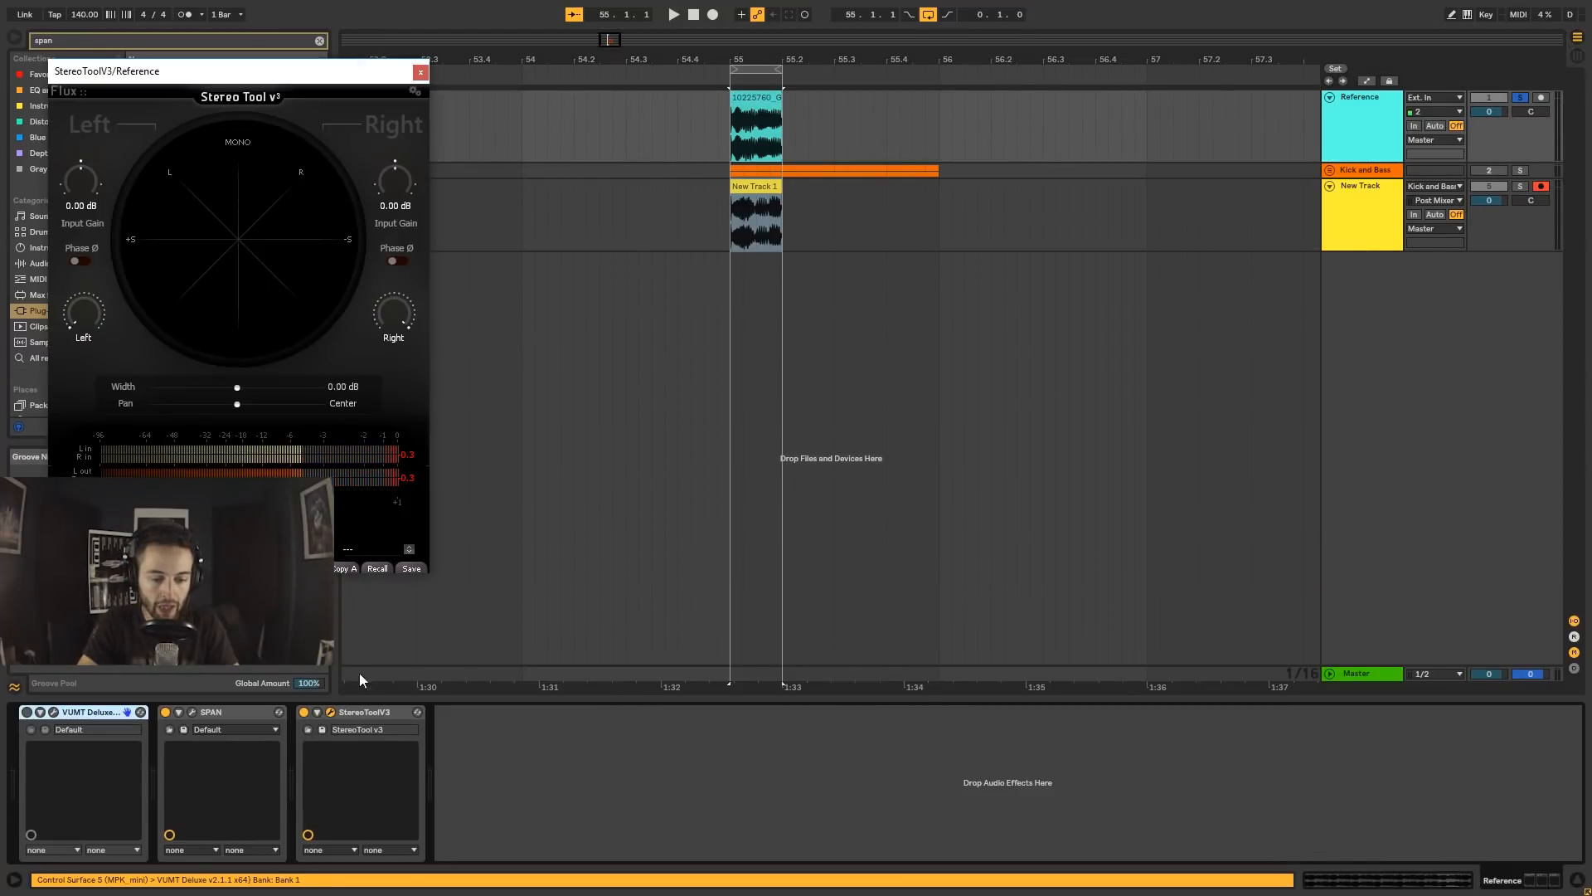
{"action": "key", "text": "space"}
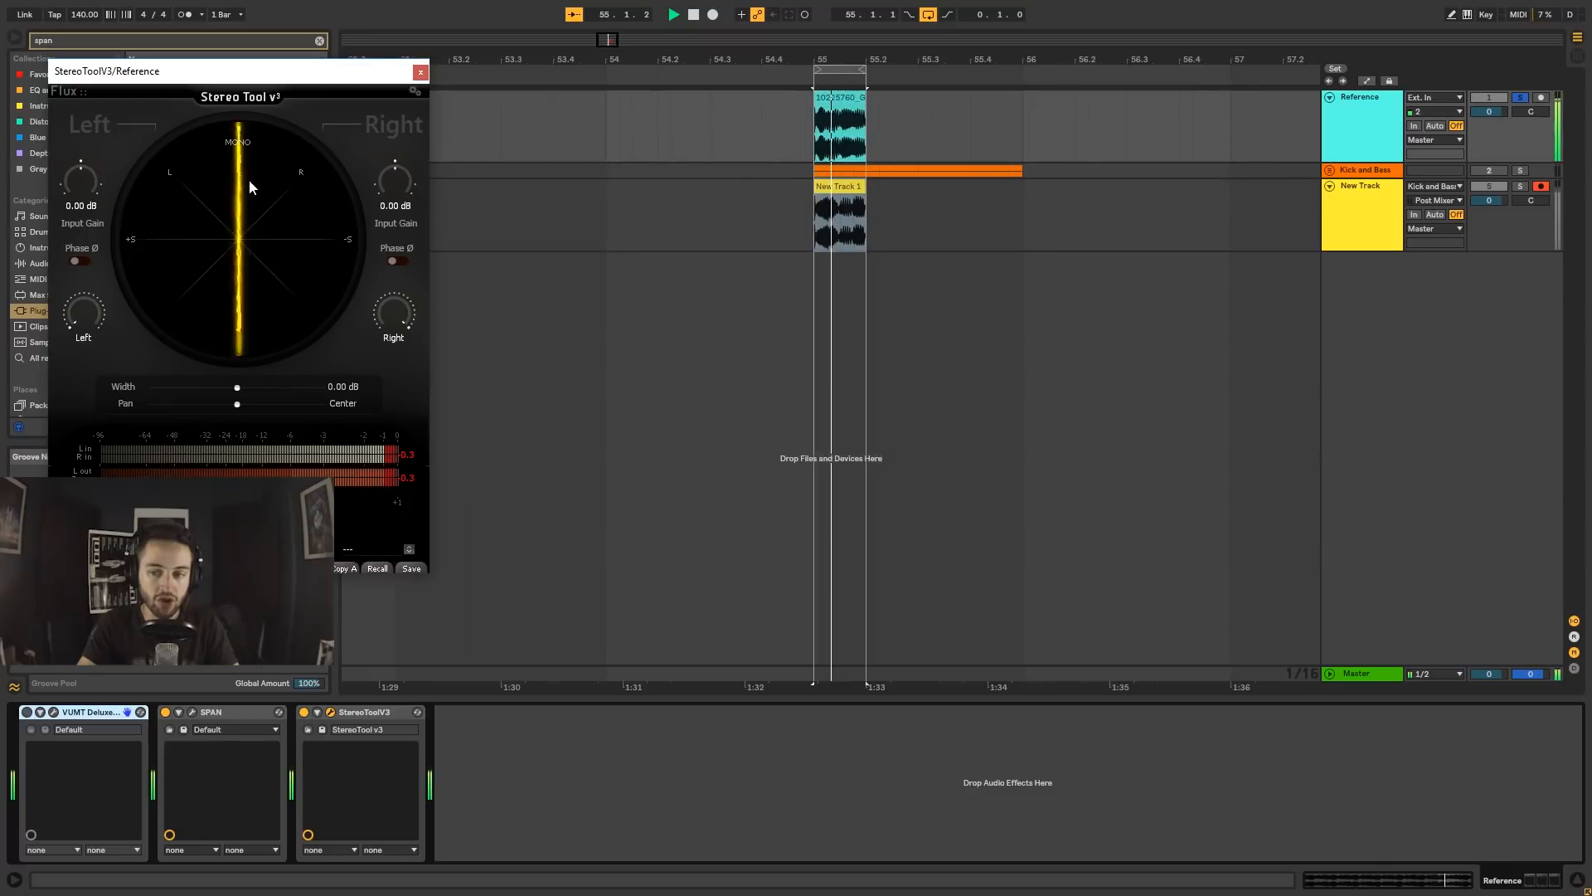
{"action": "key", "text": "space"}
{"action": "left_click", "coordinate": [1378, 685]}
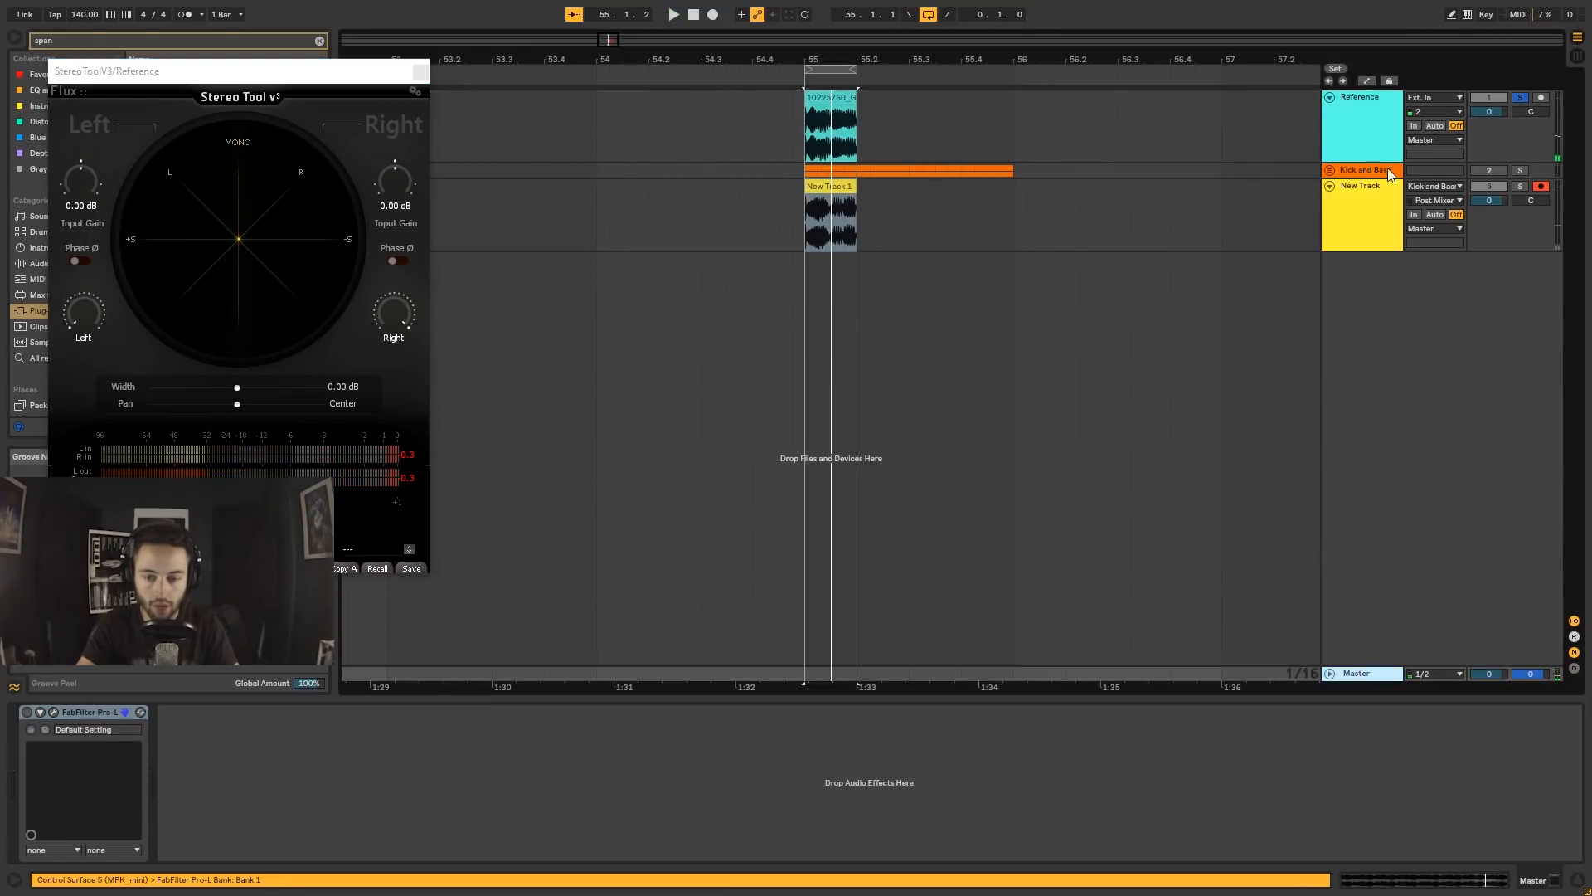
{"action": "left_click", "coordinate": [1376, 143]}
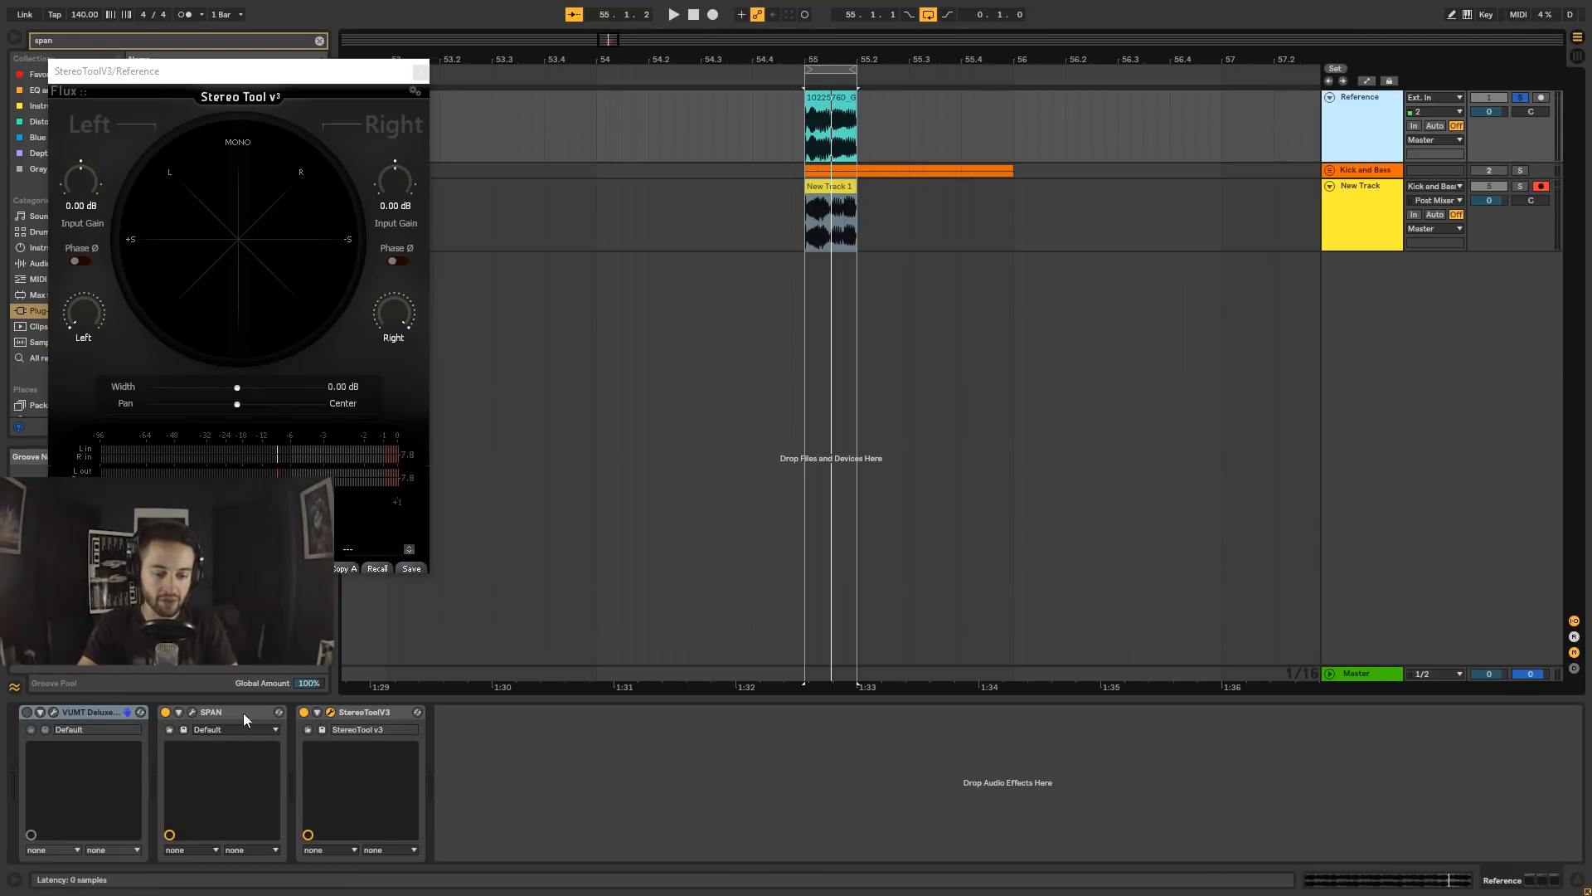
{"action": "left_click", "coordinate": [420, 71]}
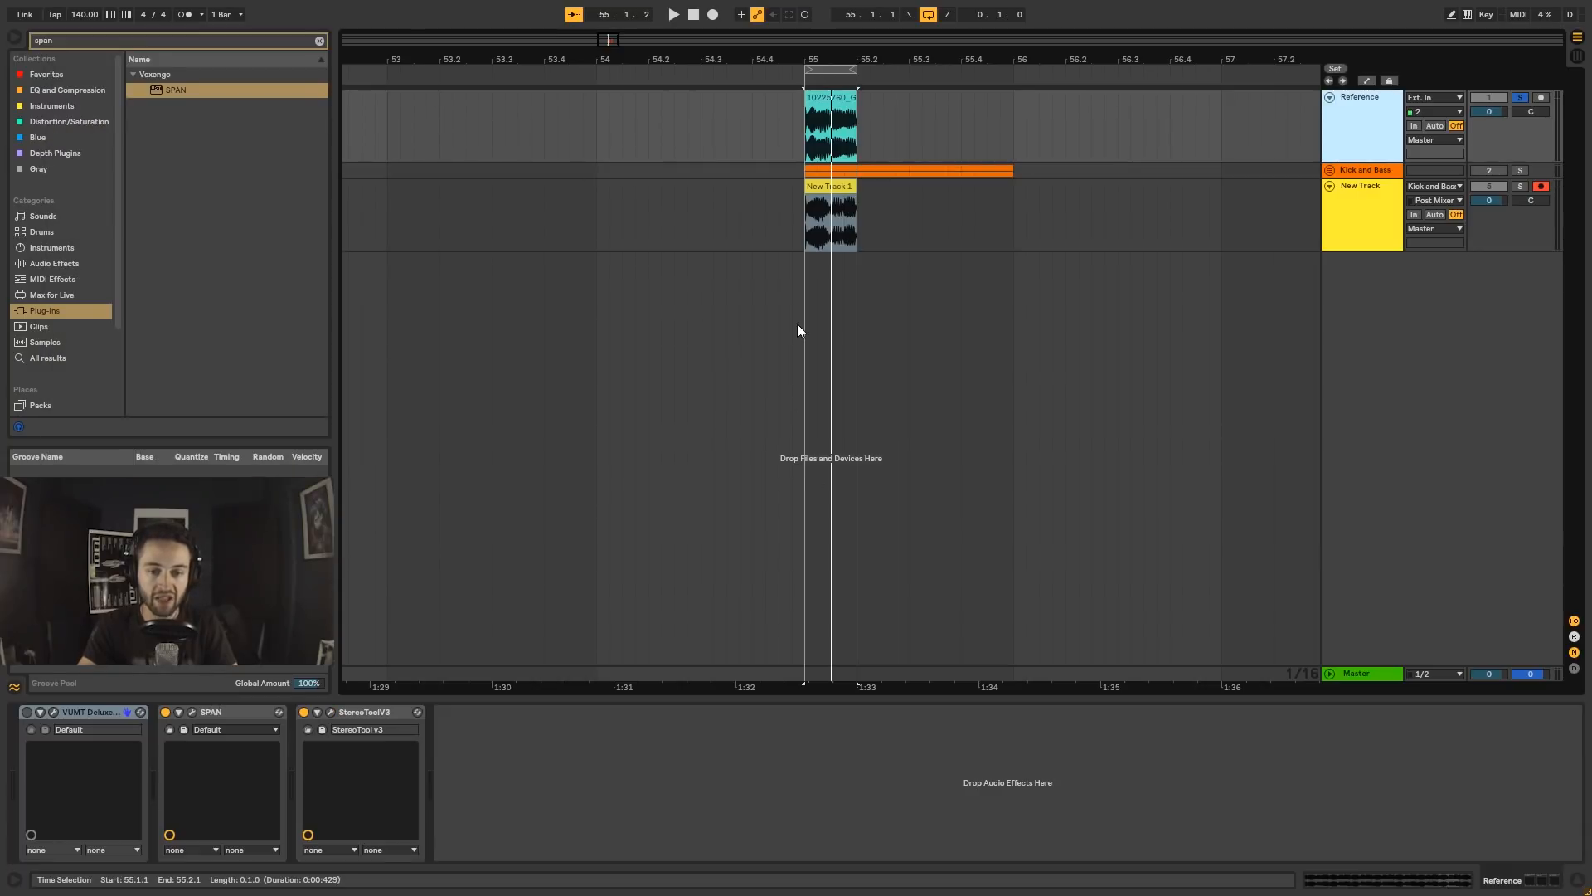
- Unsolo the Reference track and briefly check its StereoTool V3 window again
{"action": "left_click", "coordinate": [1518, 97]}
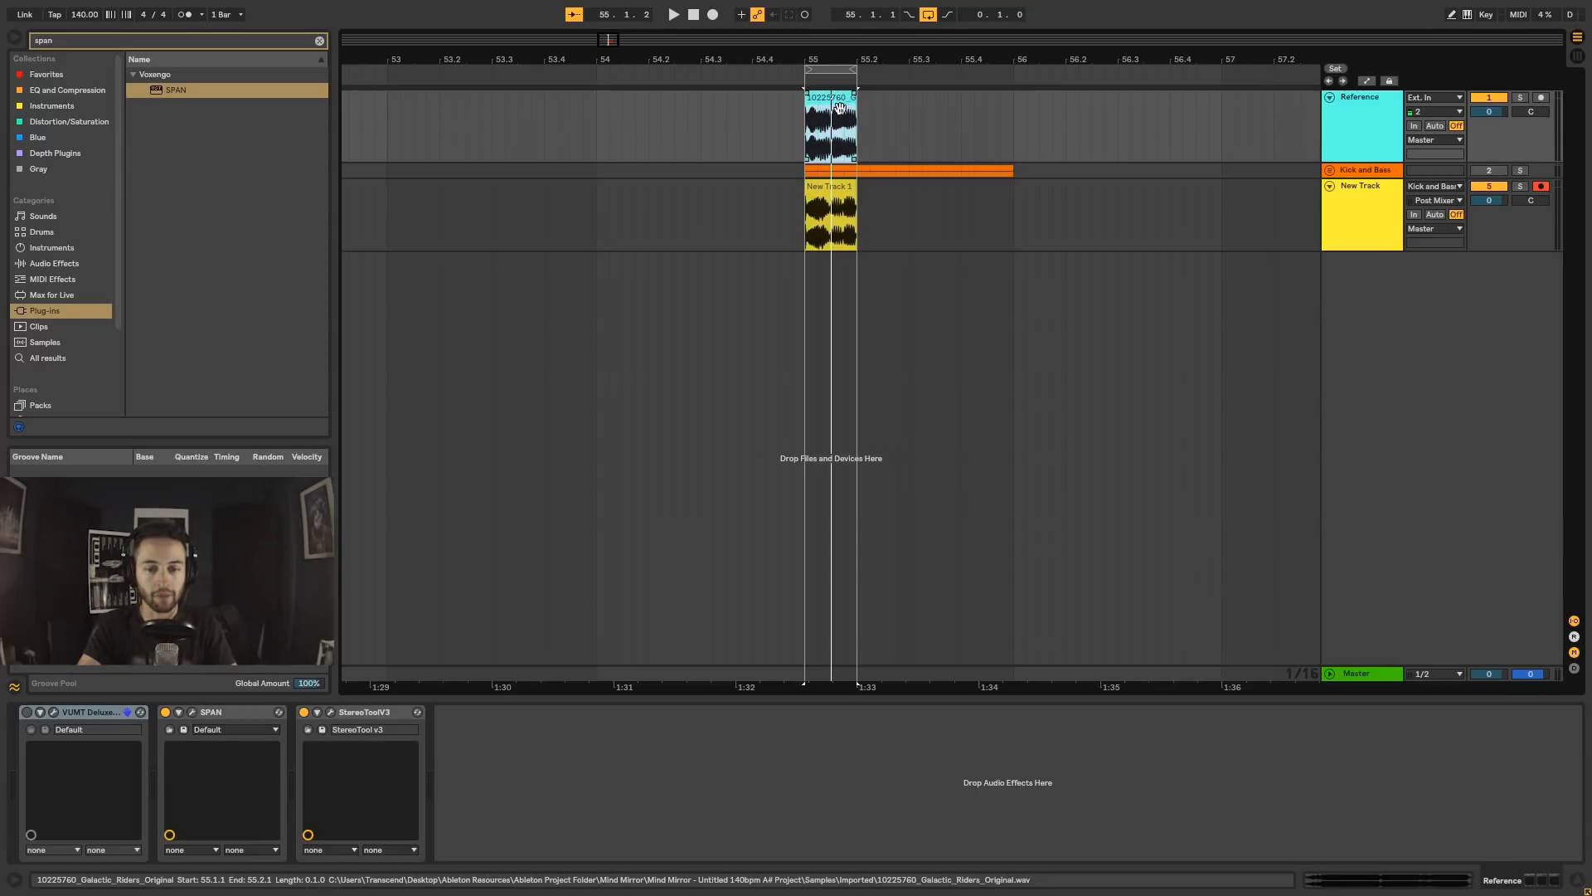
{"action": "left_click", "coordinate": [964, 125]}
{"action": "left_click_drag", "start_coordinate": [1016, 116], "coordinate": [955, 136]}
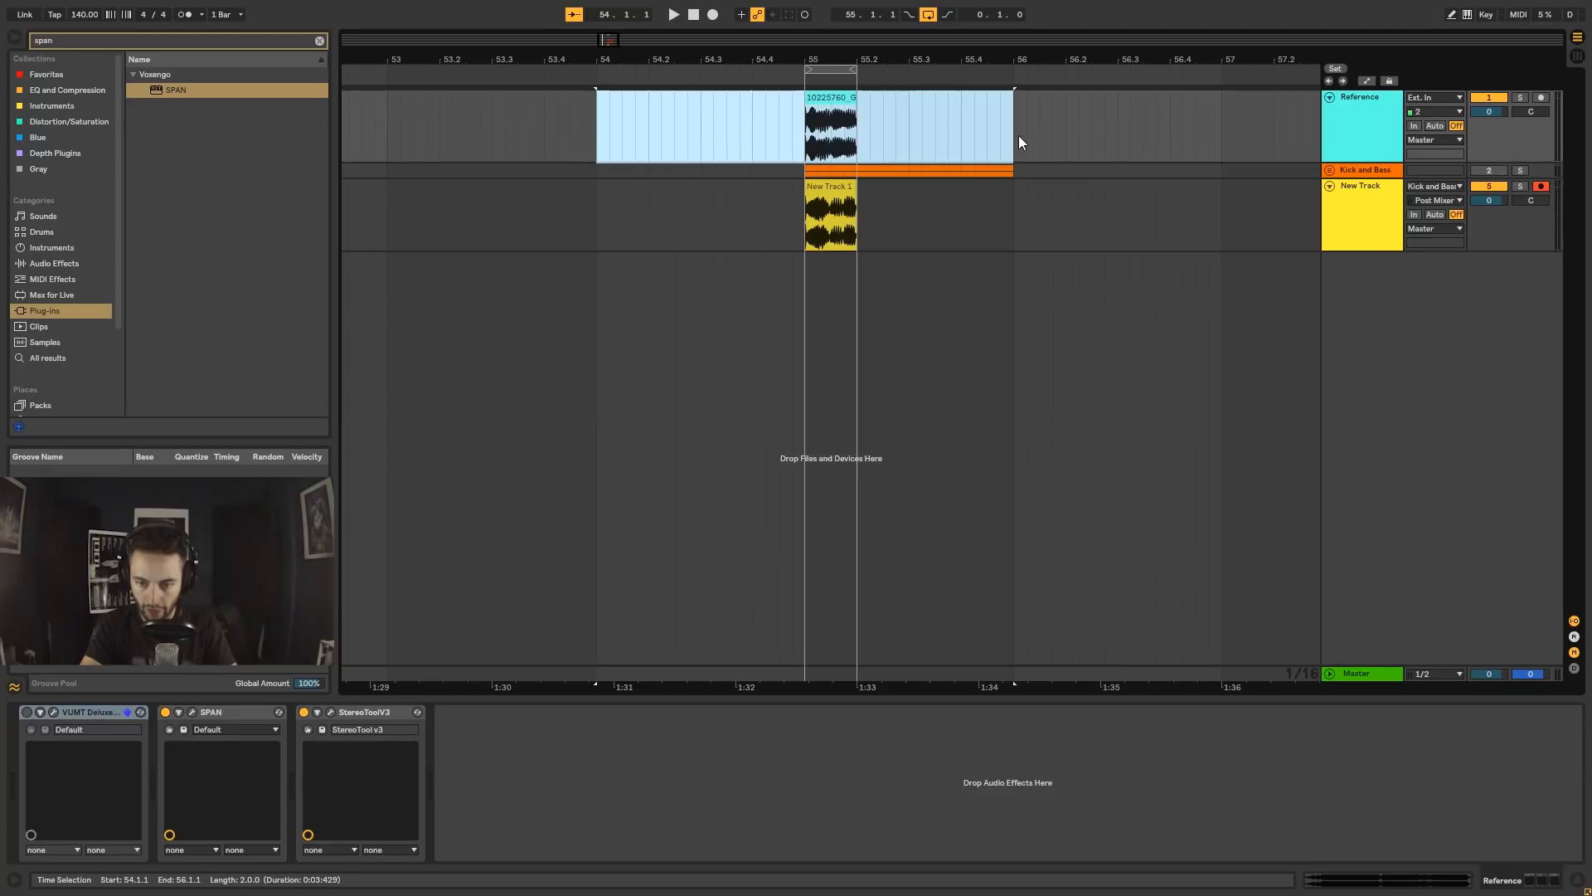
{"action": "left_click", "coordinate": [1016, 135]}
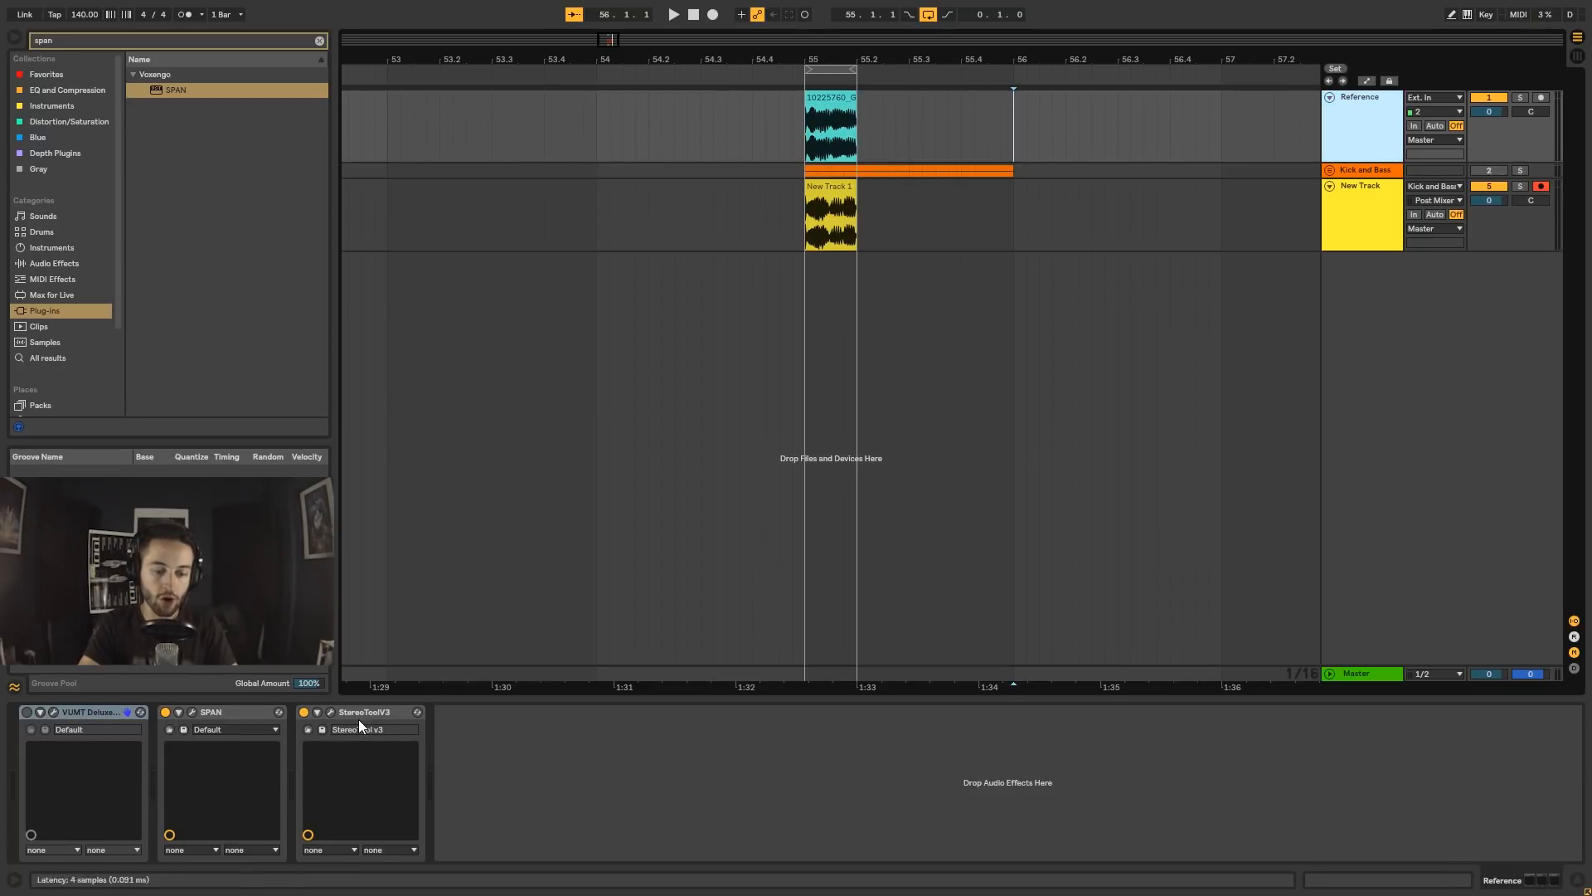
{"action": "left_click", "coordinate": [332, 711]}
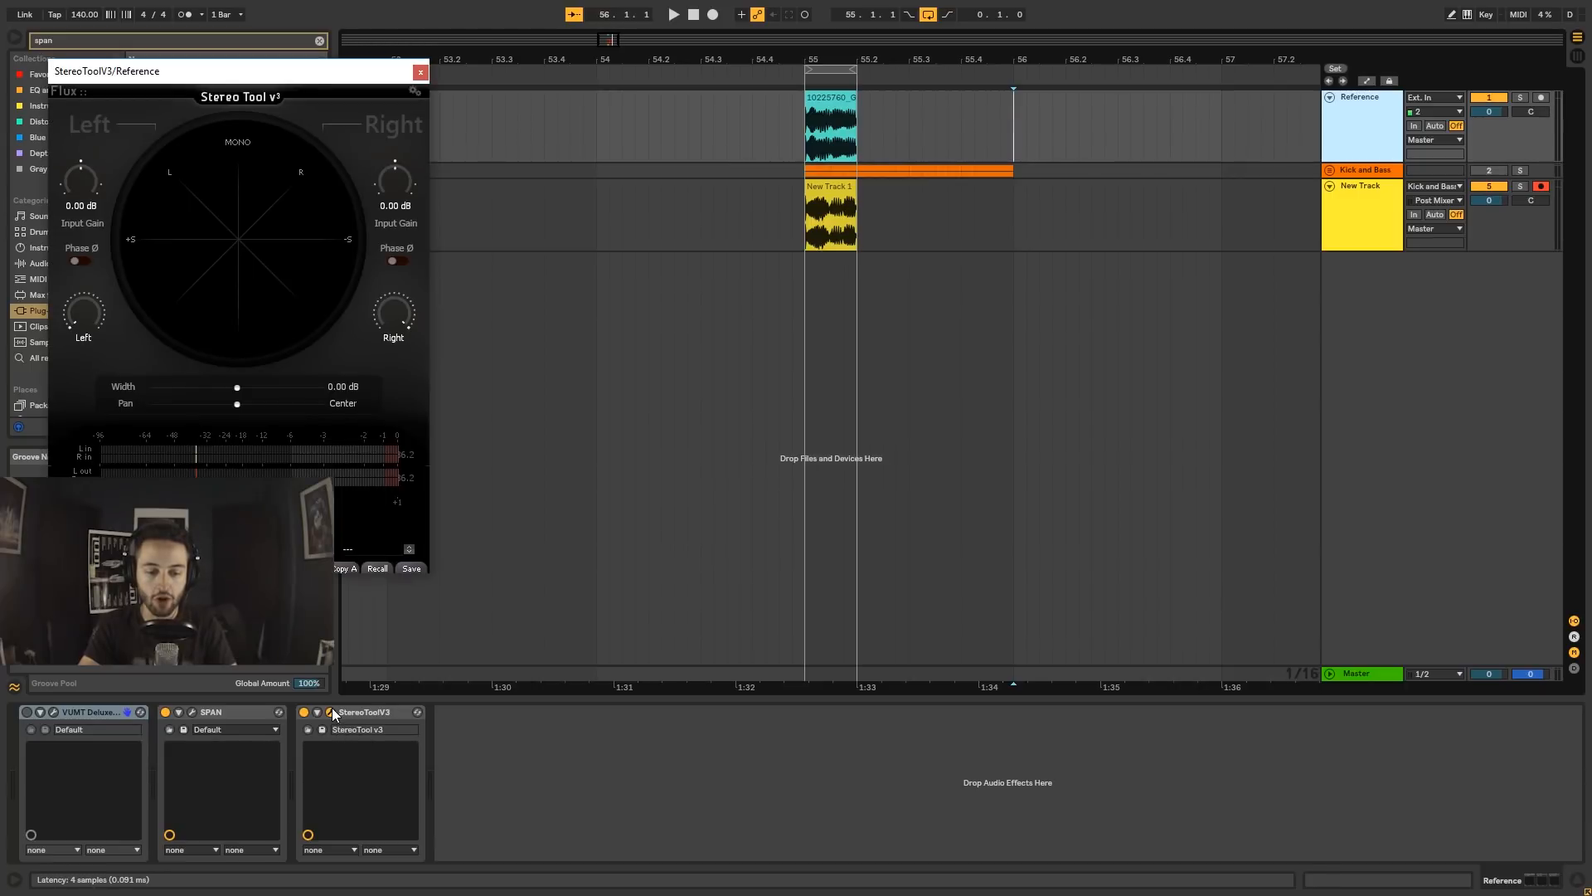
{"action": "left_click", "coordinate": [335, 710]}
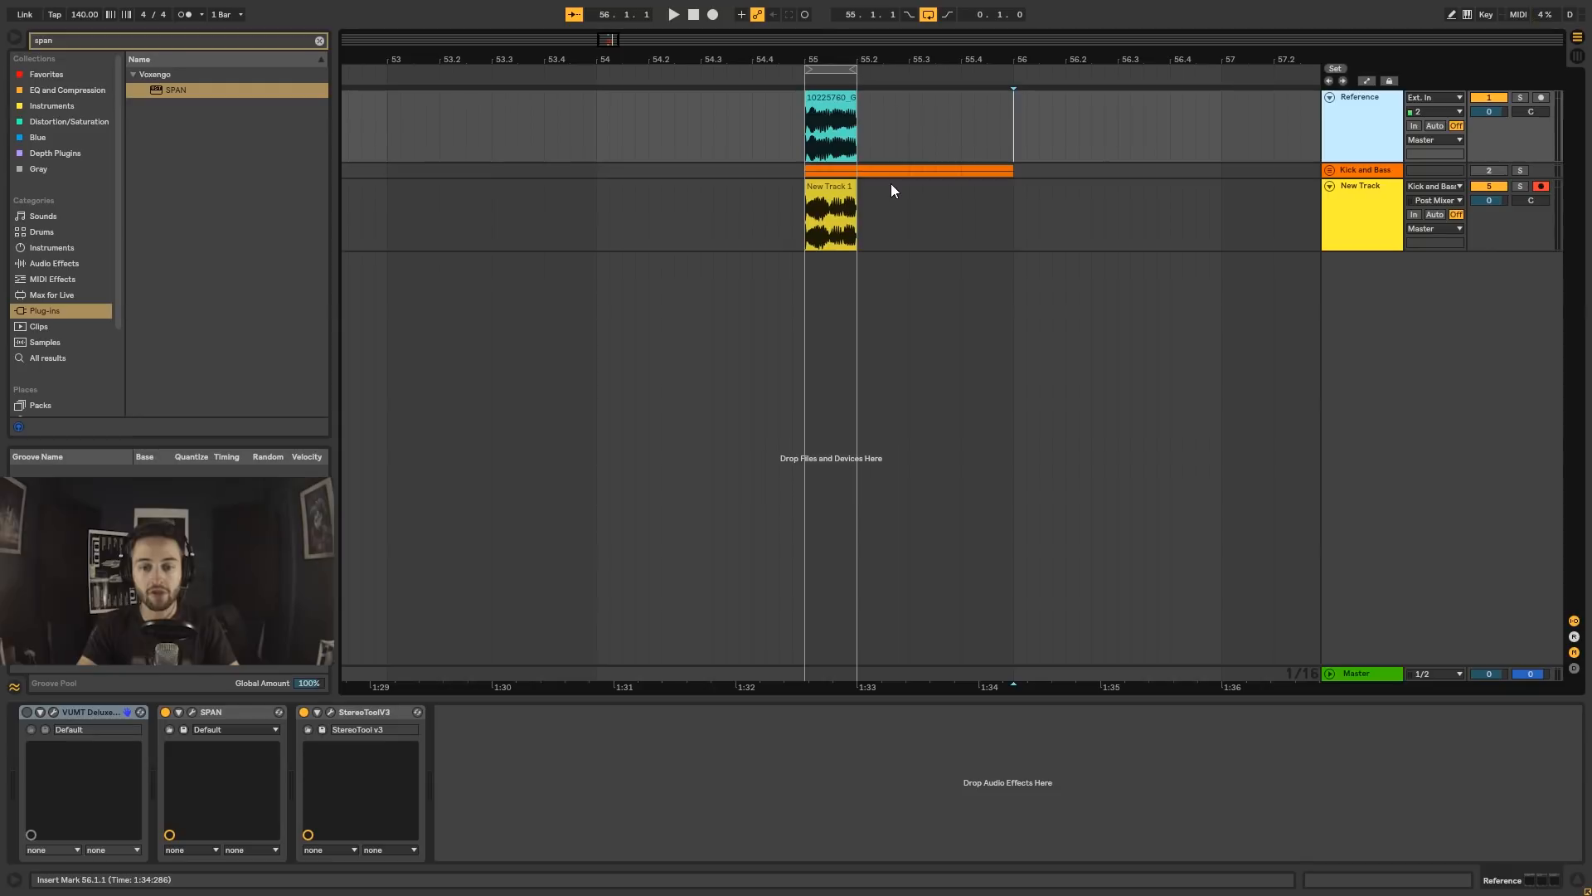
- Select the Reference clip from 55.1.1 to 55.2.1 and view it in the context of the whole arrangement
{"action": "left_click", "coordinate": [849, 98]}
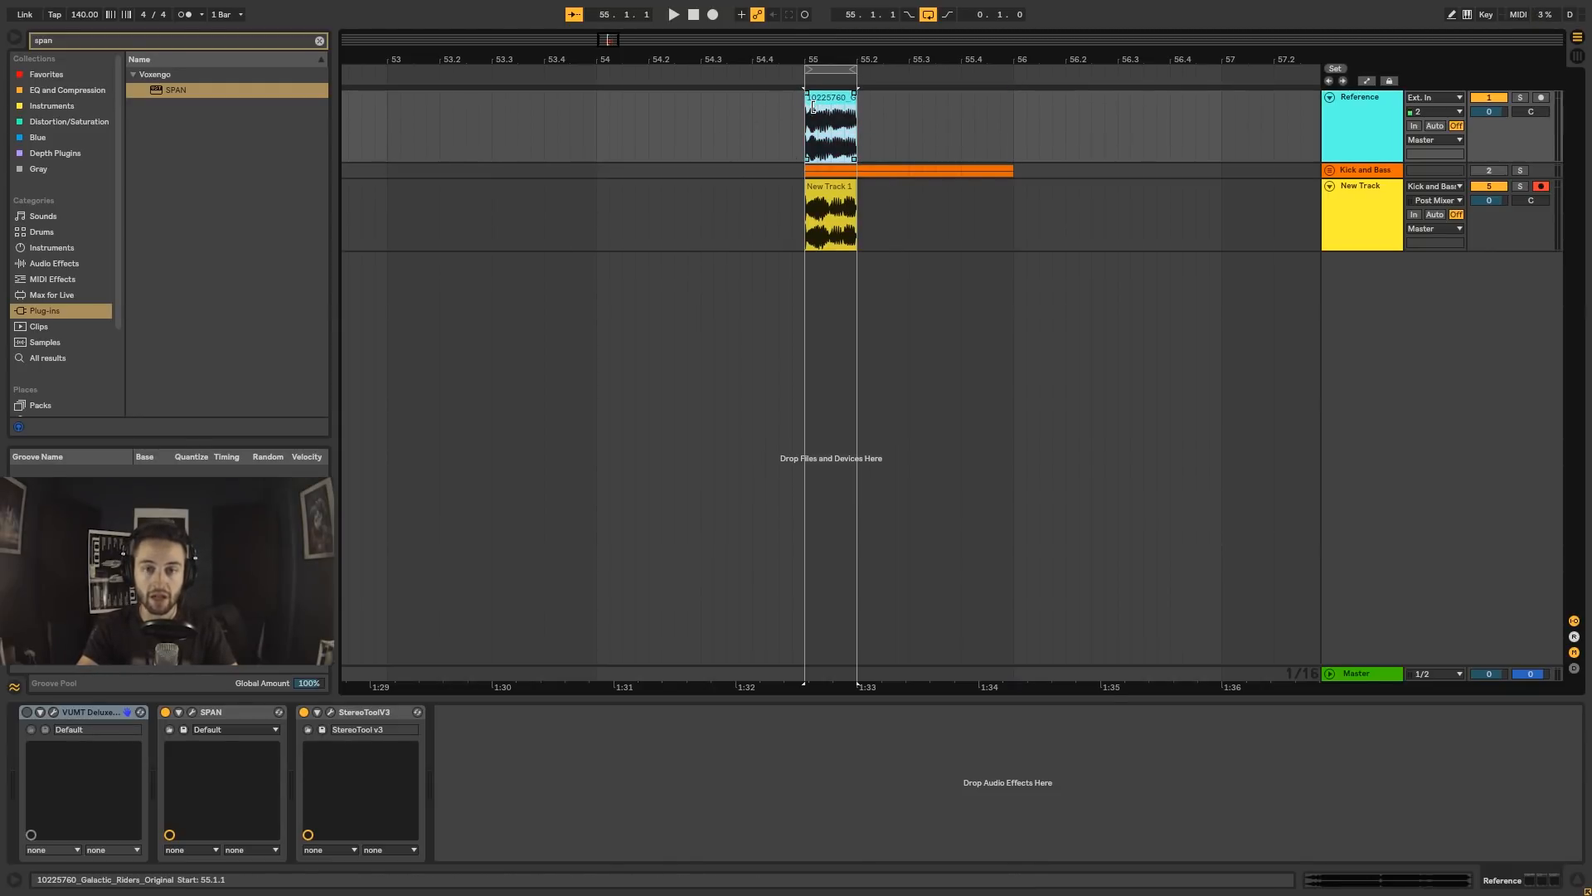
{"action": "mouse_move", "coordinate": [813, 107]}
{"action": "left_mouse_down"}
{"action": "mouse_move", "coordinate": [798, 107]}
{"action": "mouse_move", "coordinate": [811, 107]}
{"action": "left_mouse_up"}
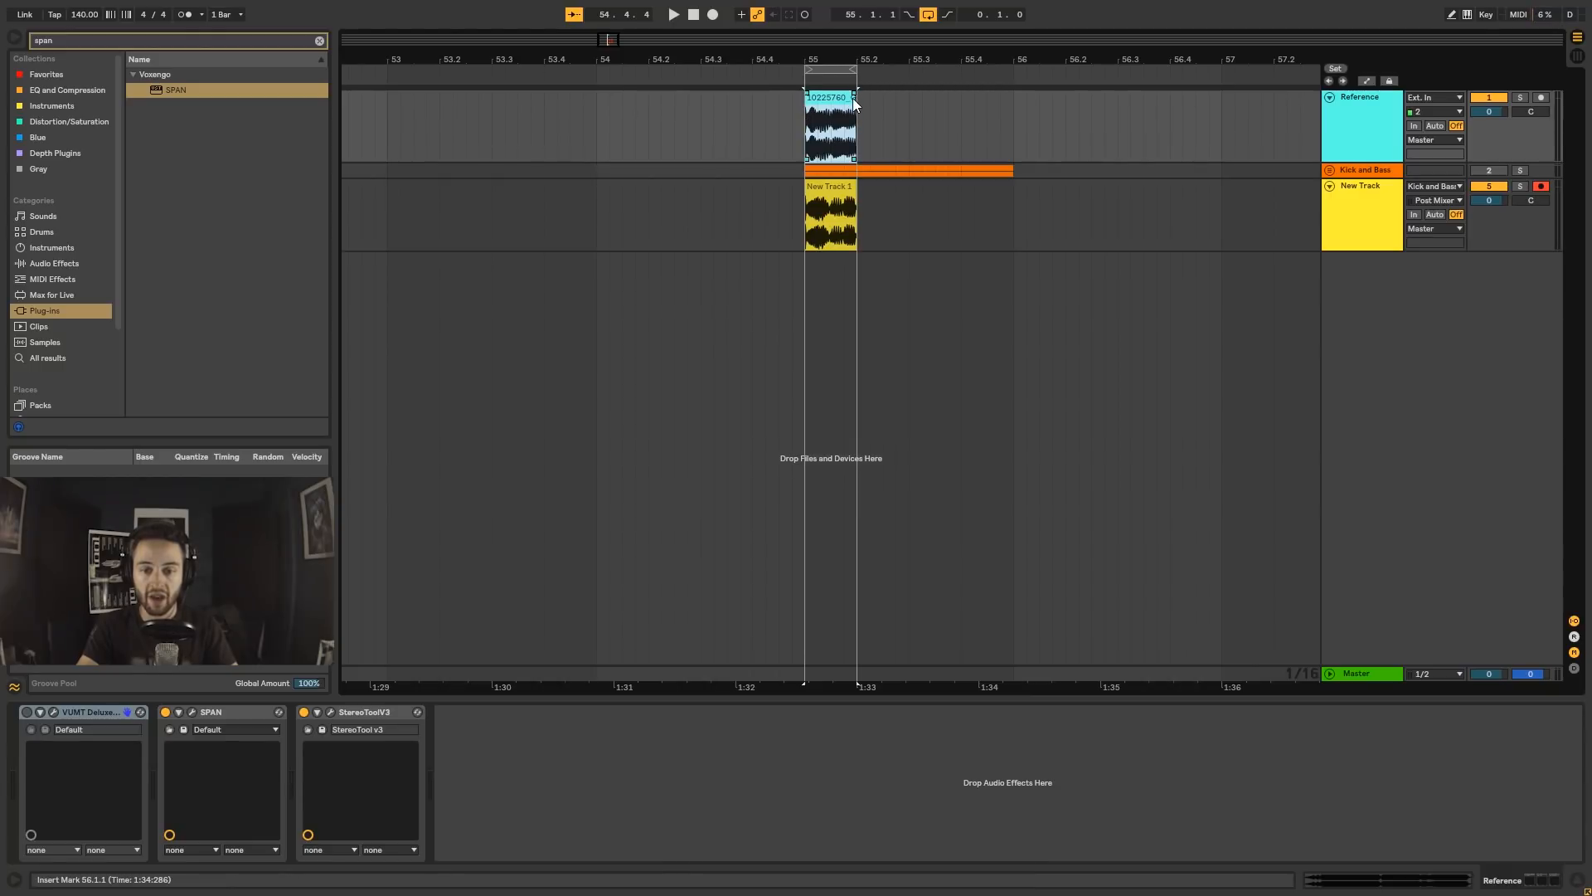
{"action": "left_click_drag", "start_coordinate": [857, 55], "coordinate": [892, 90]}
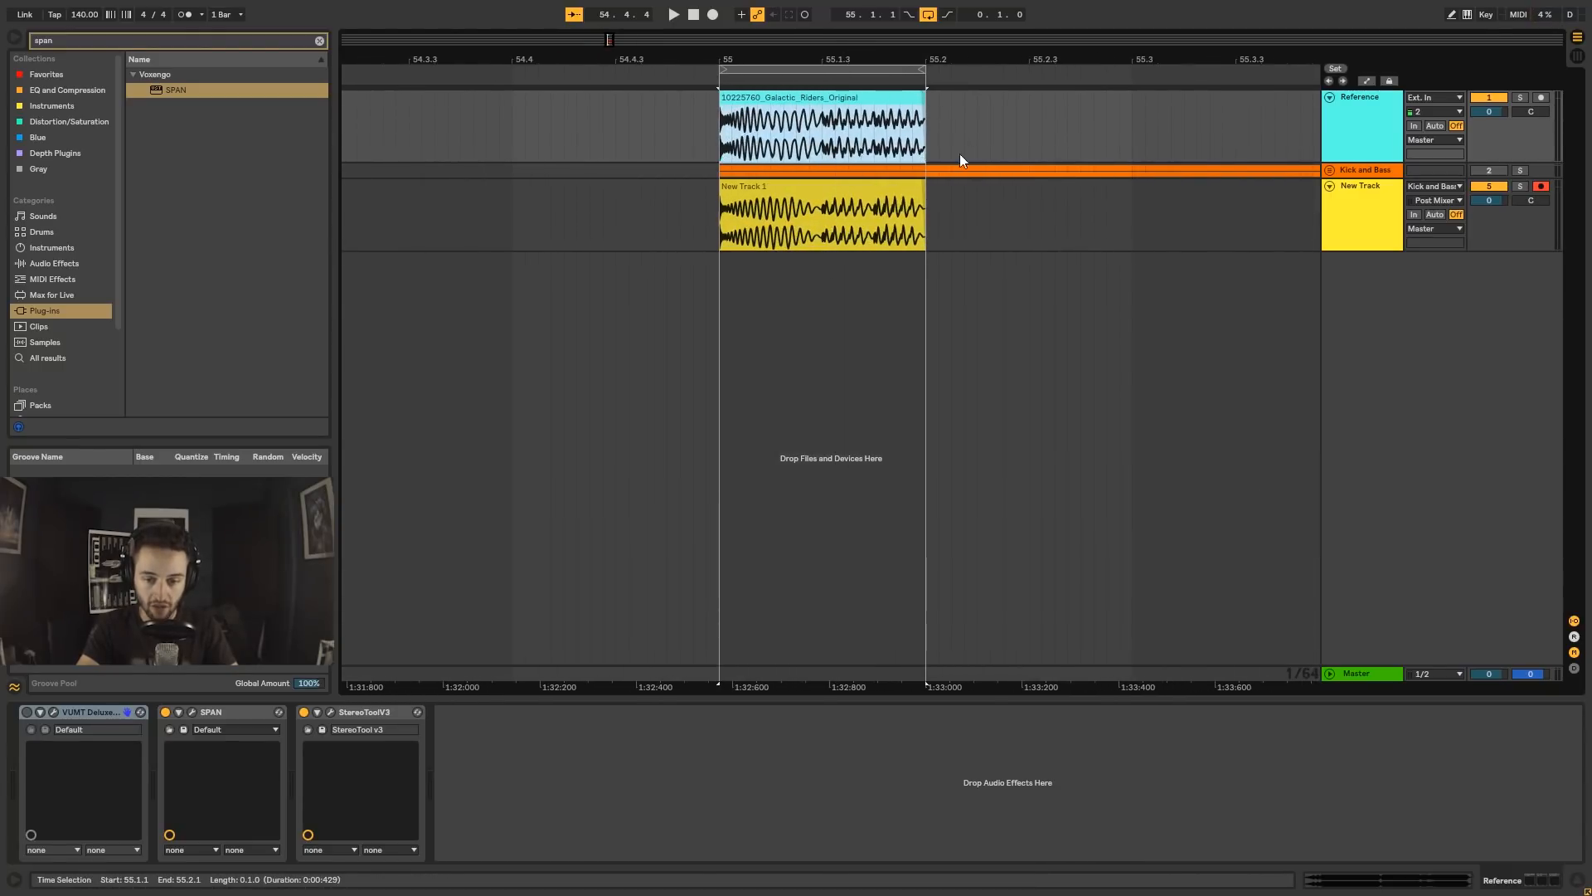
{"action": "left_click_drag", "start_coordinate": [847, 58], "coordinate": [558, 53]}
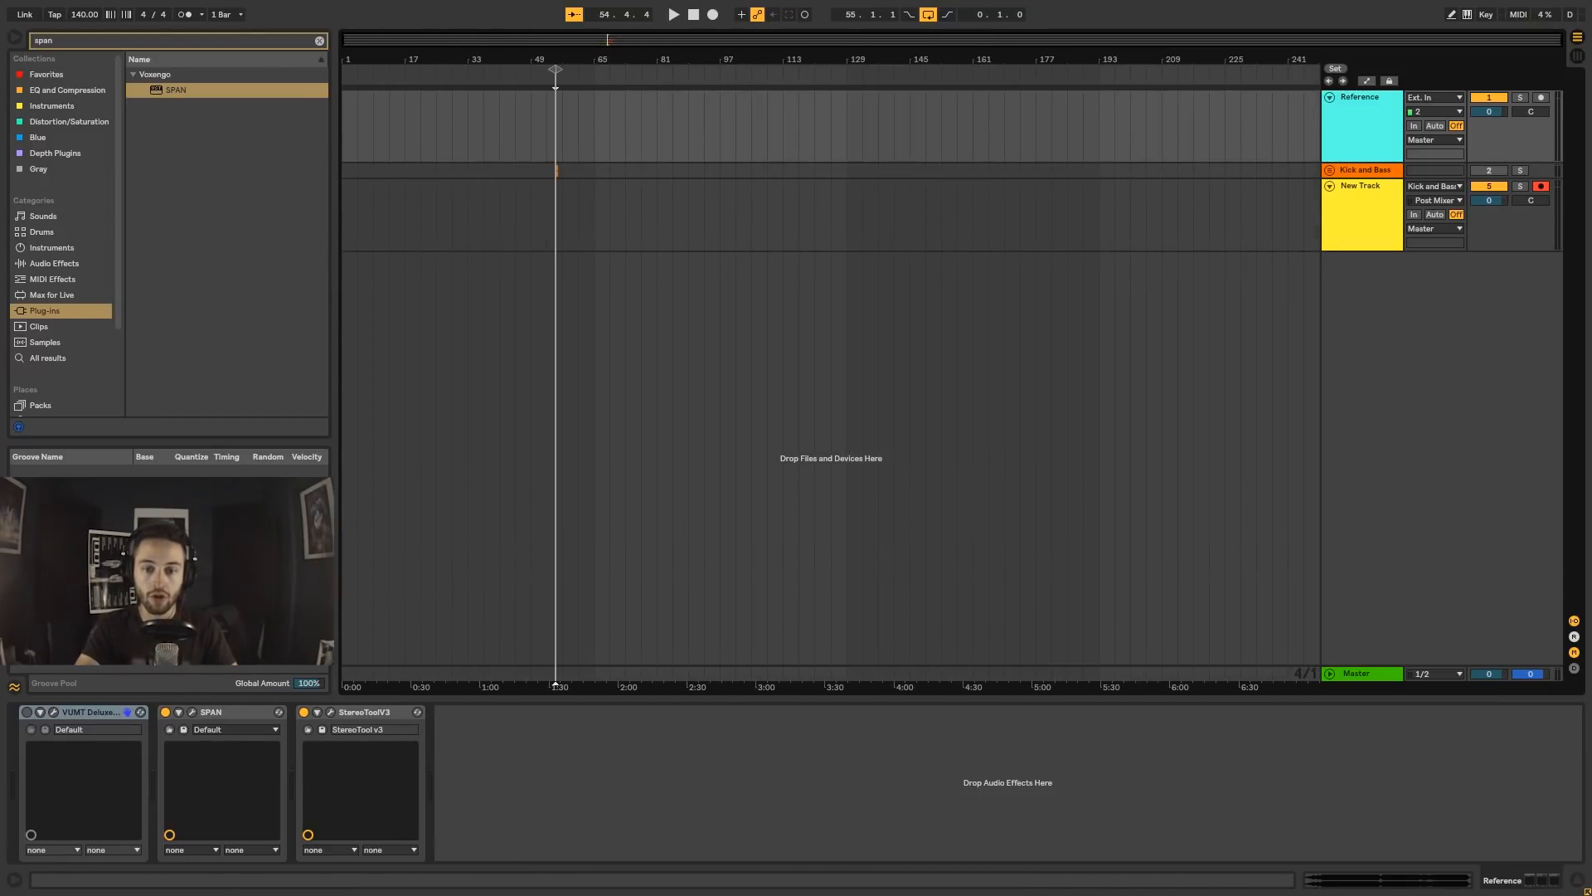